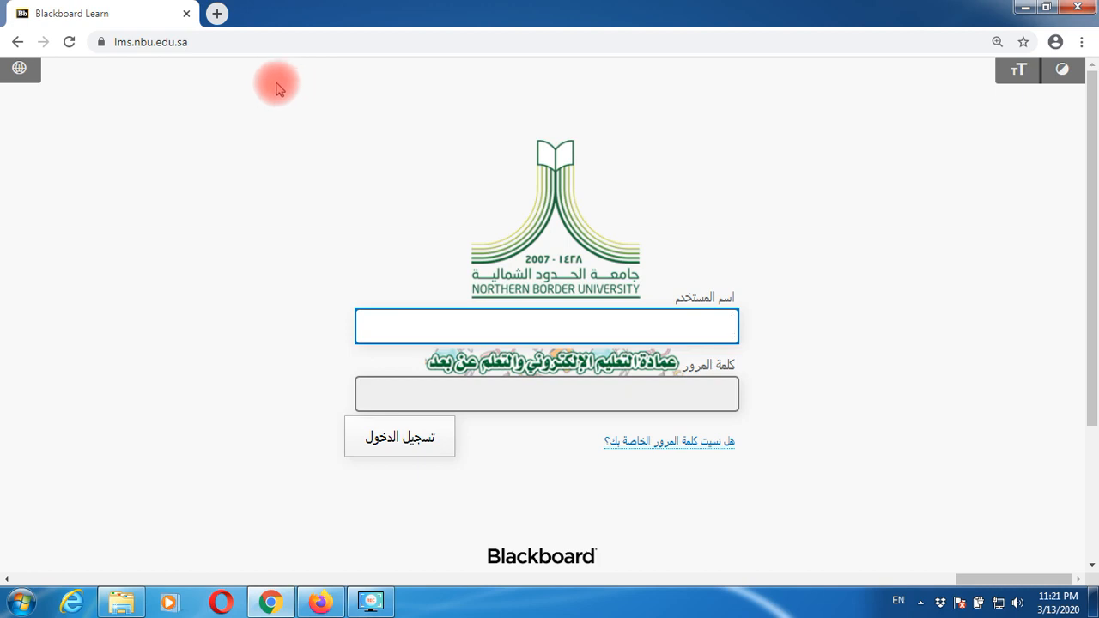
- Switch the login page to English (United States) and sign in with the instructor's username and password
{"action": "left_click", "coordinate": [17, 68]}
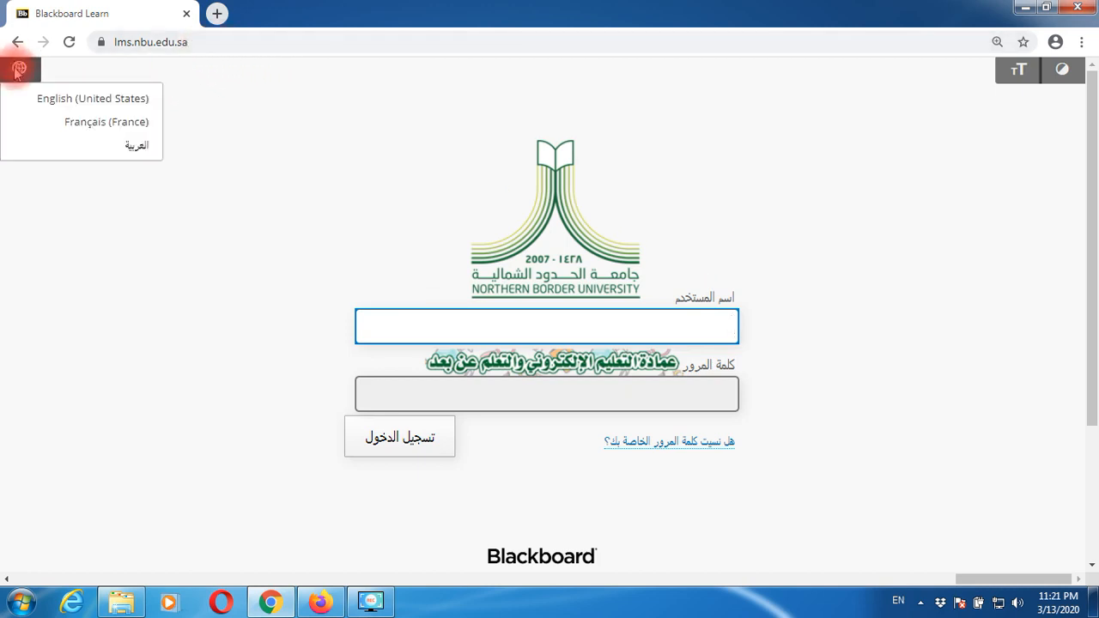
{"action": "left_click", "coordinate": [40, 103]}
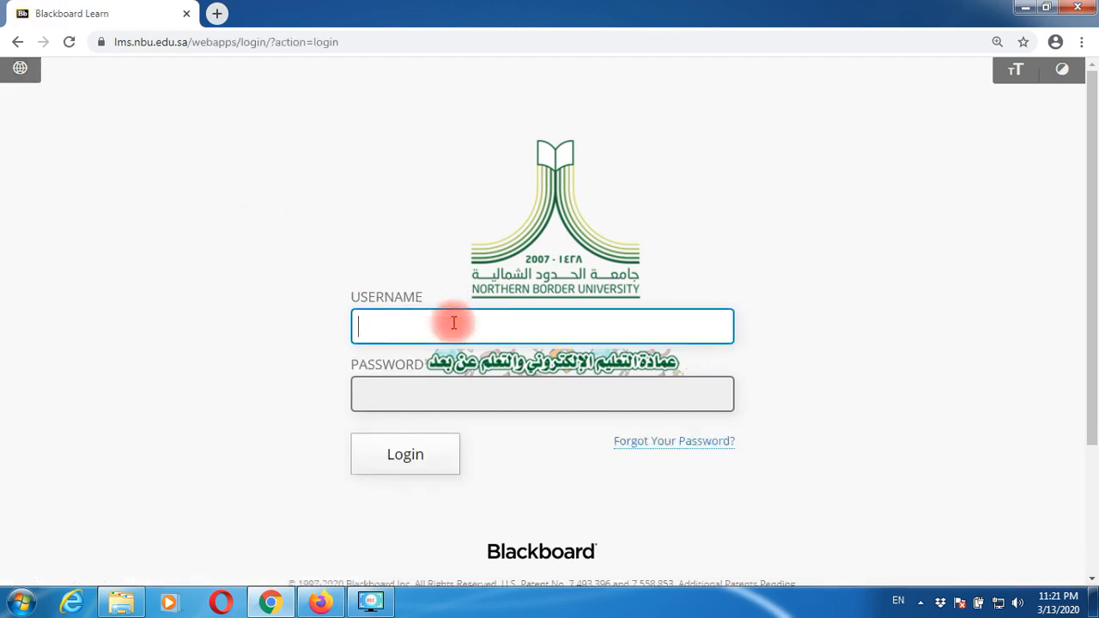
{"action": "type", "text": "ahmed"}
{"action": "key", "text": "Tab"}
{"action": "type", "text": "•••••••••"}
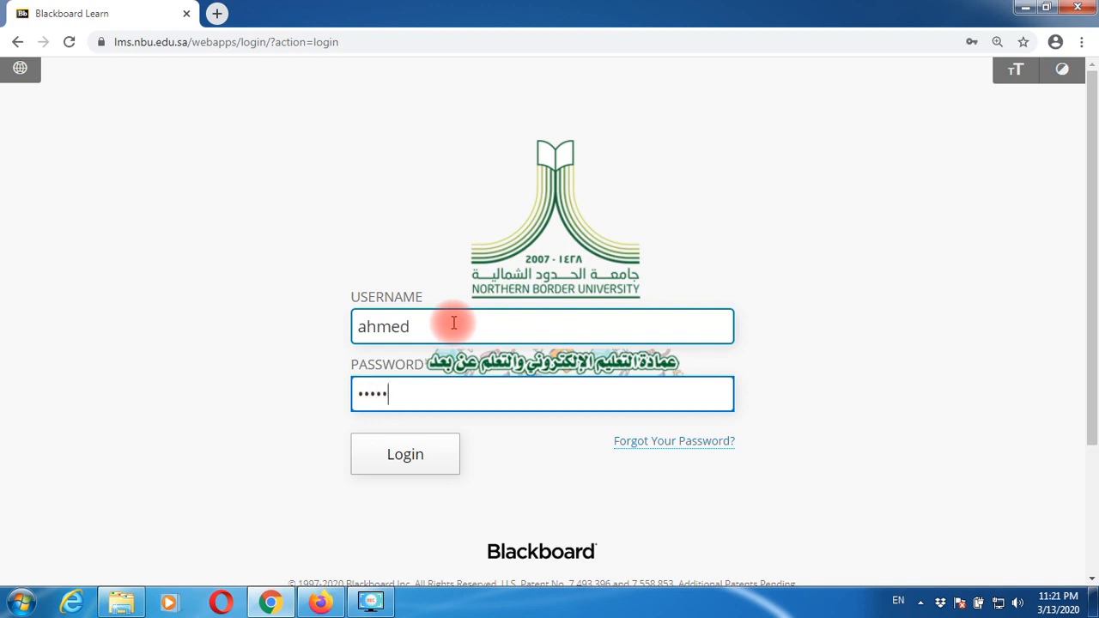
{"action": "type", "text": "•"}
{"action": "key", "text": "Return"}
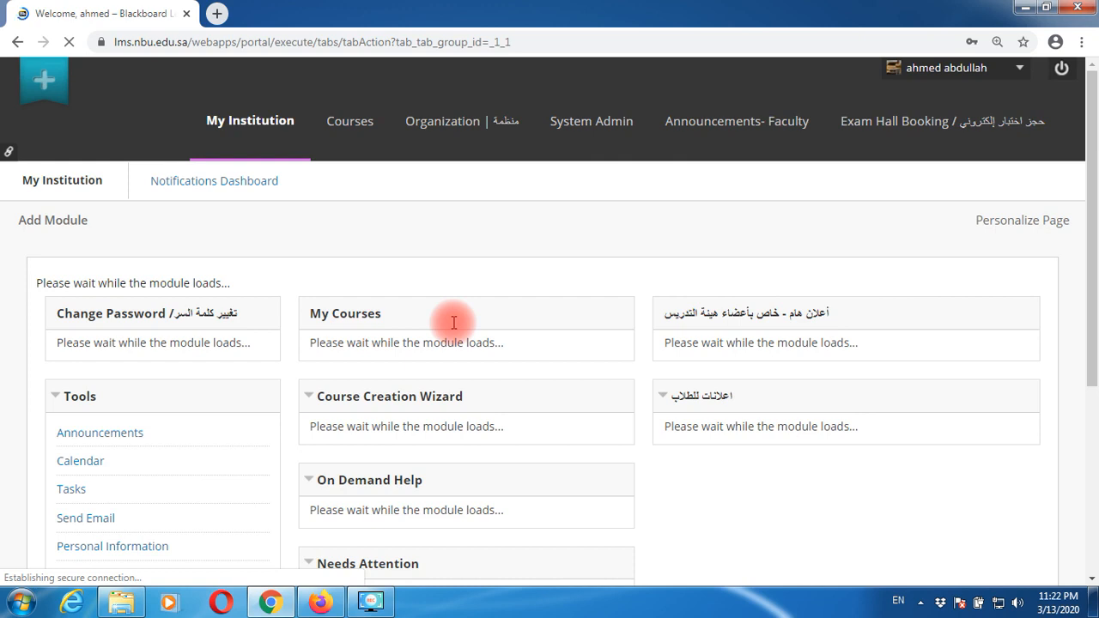
- Open the BLACKBOARD - ONLINE TRAINING COURSE and launch Blackboard Collaborate Ultra from Course Tools
{"action": "left_click", "coordinate": [353, 131]}
{"action": "scroll", "coordinate": [347, 301], "scroll_direction": "down", "scroll_amount": 1}
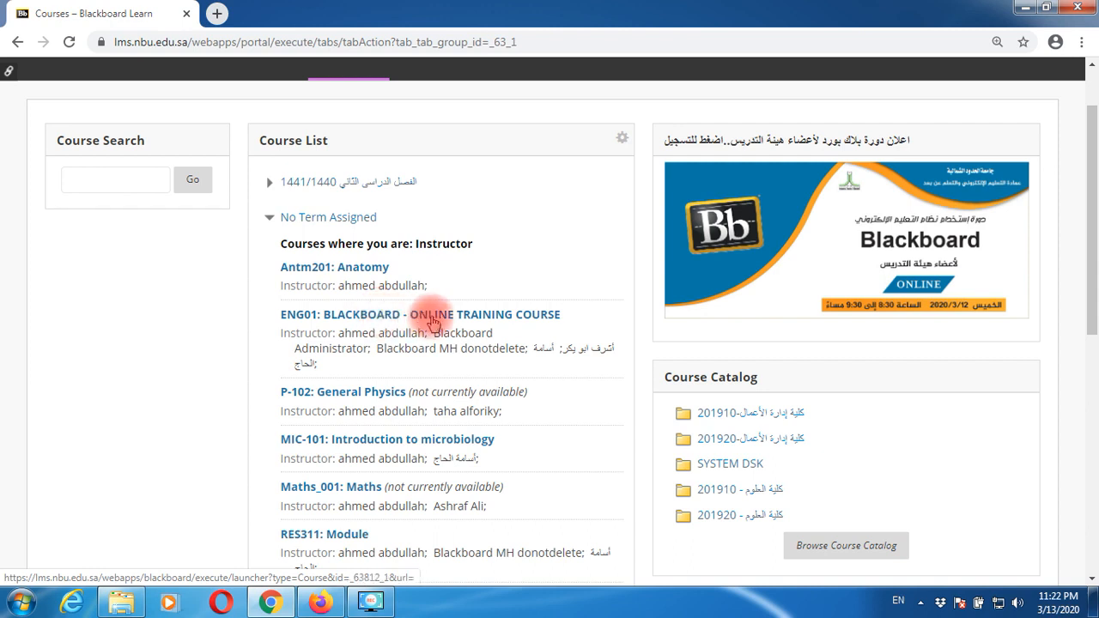
{"action": "left_click", "coordinate": [432, 318]}
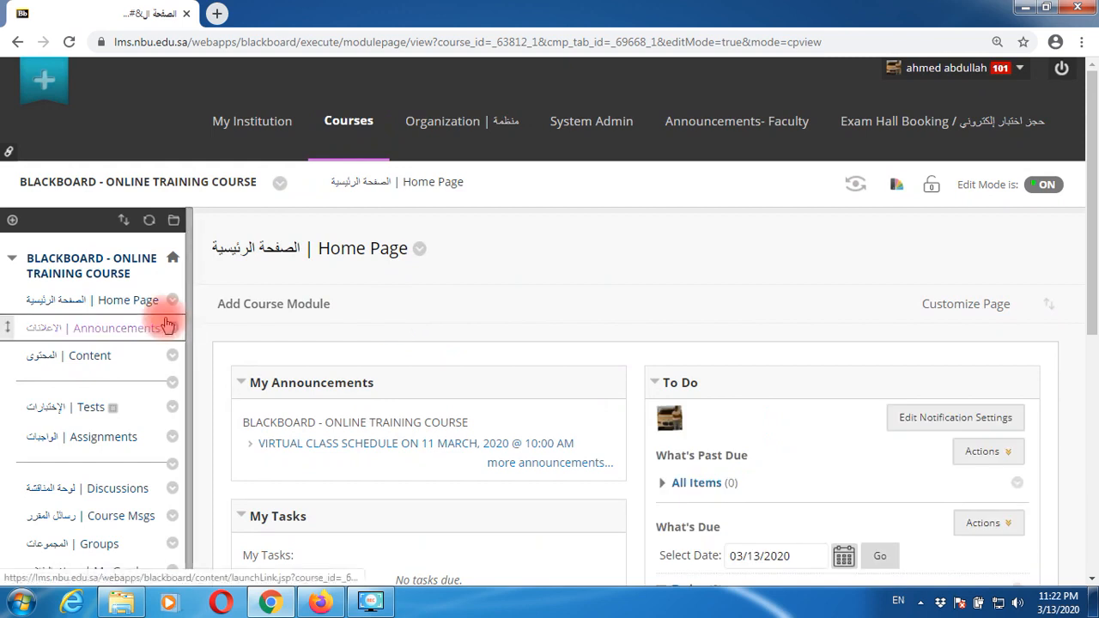
{"action": "scroll", "coordinate": [169, 320], "scroll_direction": "down", "scroll_amount": 3}
{"action": "scroll", "coordinate": [169, 320], "scroll_direction": "down", "scroll_amount": 3}
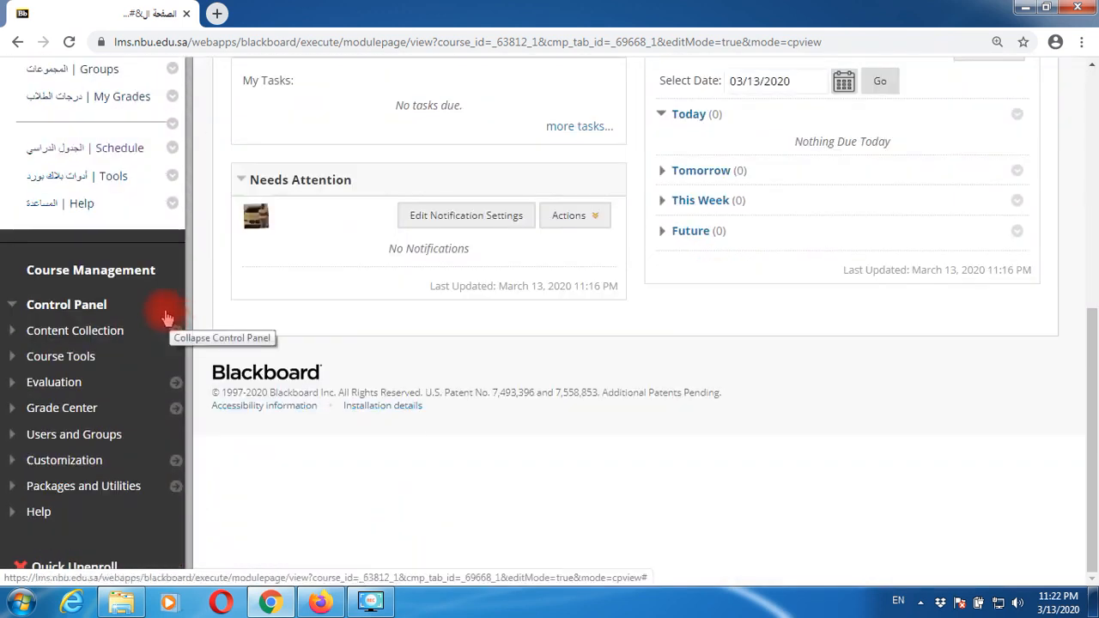
{"action": "left_click", "coordinate": [41, 357]}
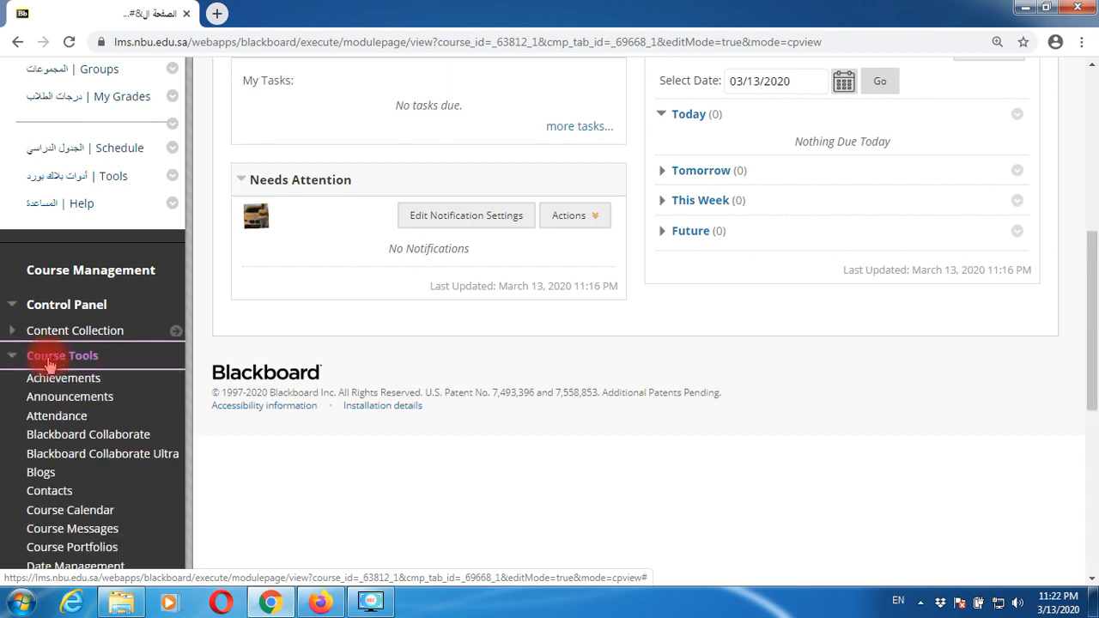
{"action": "left_click", "coordinate": [108, 462]}
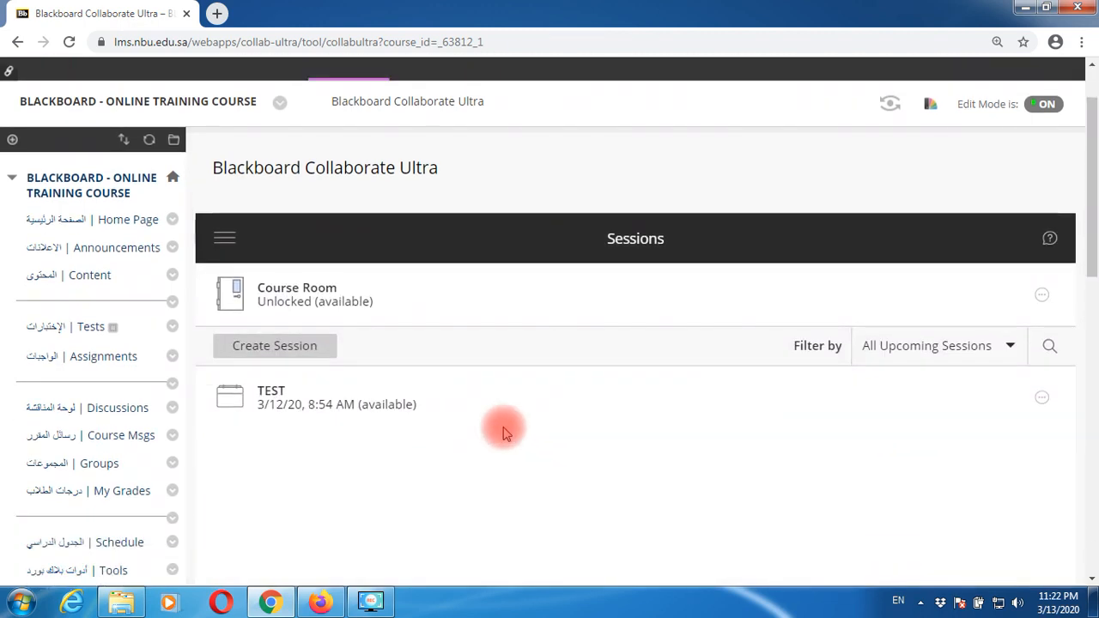
{"action": "scroll", "coordinate": [507, 439], "scroll_direction": "down", "scroll_amount": 1}
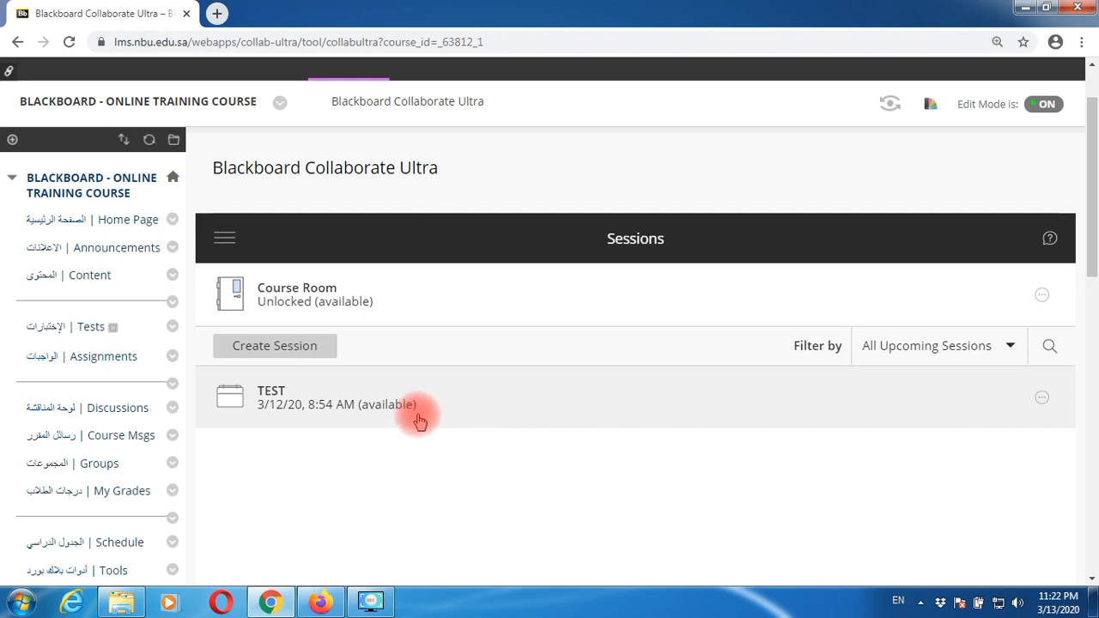
- Create a new session titled 'ONLINE CLASS - 3 [BLACKBOARD CLASS SETTINGS]'
{"action": "left_click", "coordinate": [303, 354]}
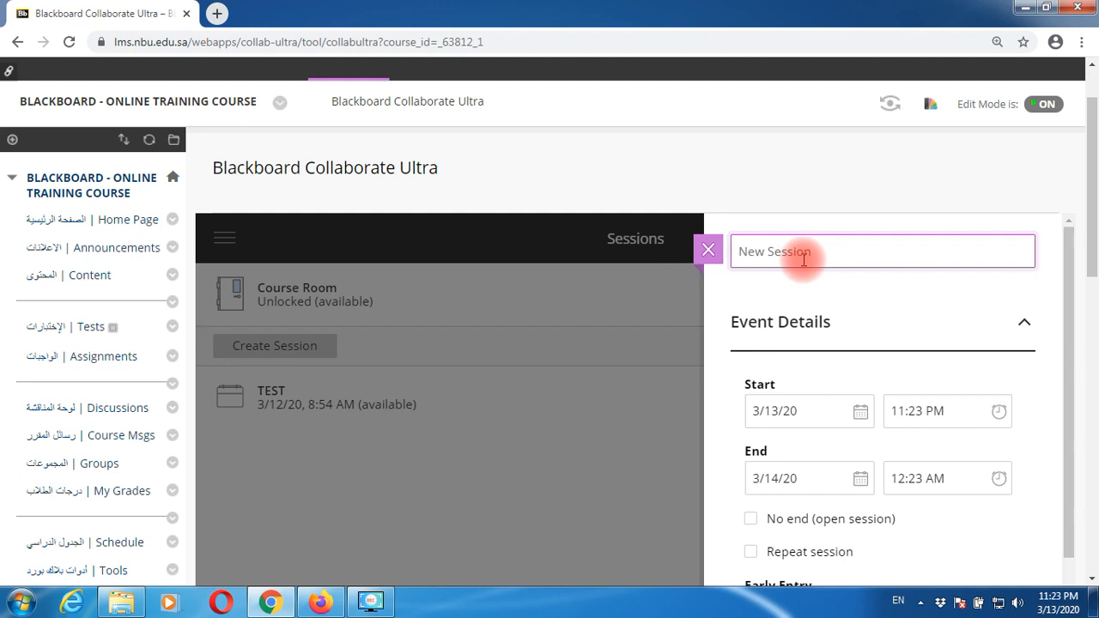
{"action": "type", "text": "ONLIN"}
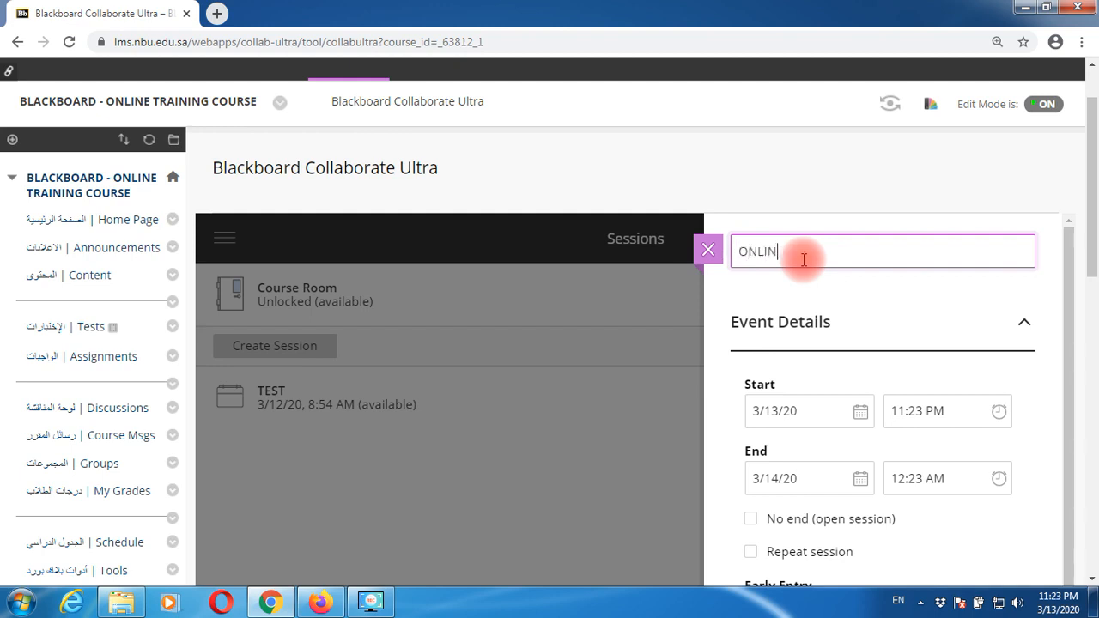
{"action": "type", "text": "E CLASS - 3"}
{"action": "key", "text": "Return"}
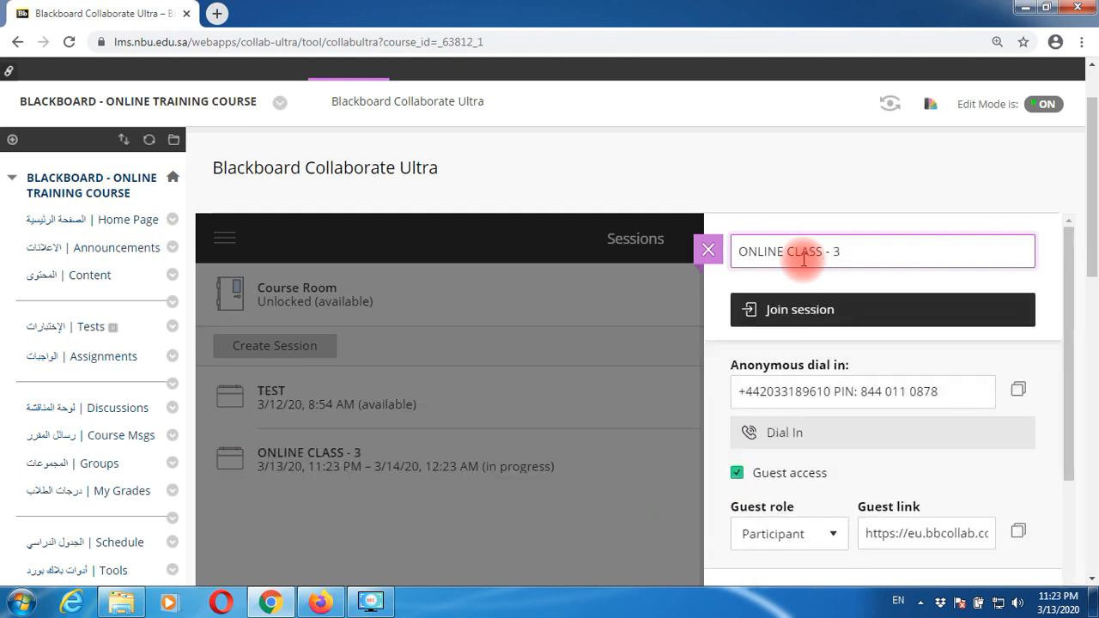
{"action": "type", "text": "[]"}
{"action": "key", "text": "Left"}
{"action": "type", "text": "BLACKBOARD "}
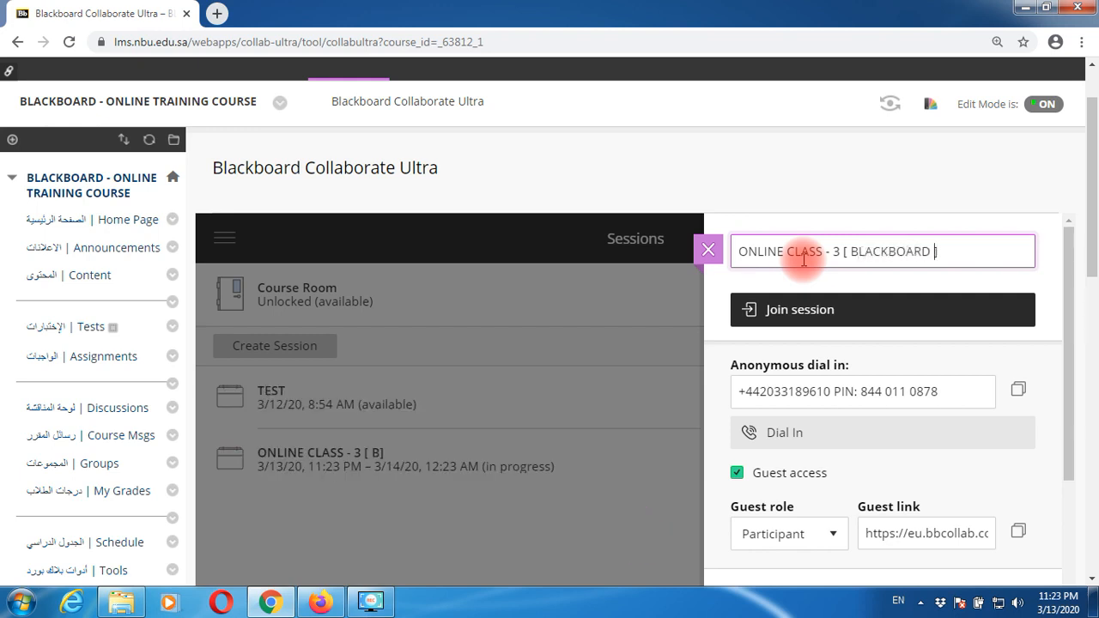
{"action": "type", "text": "CLASS SETTINGS"}
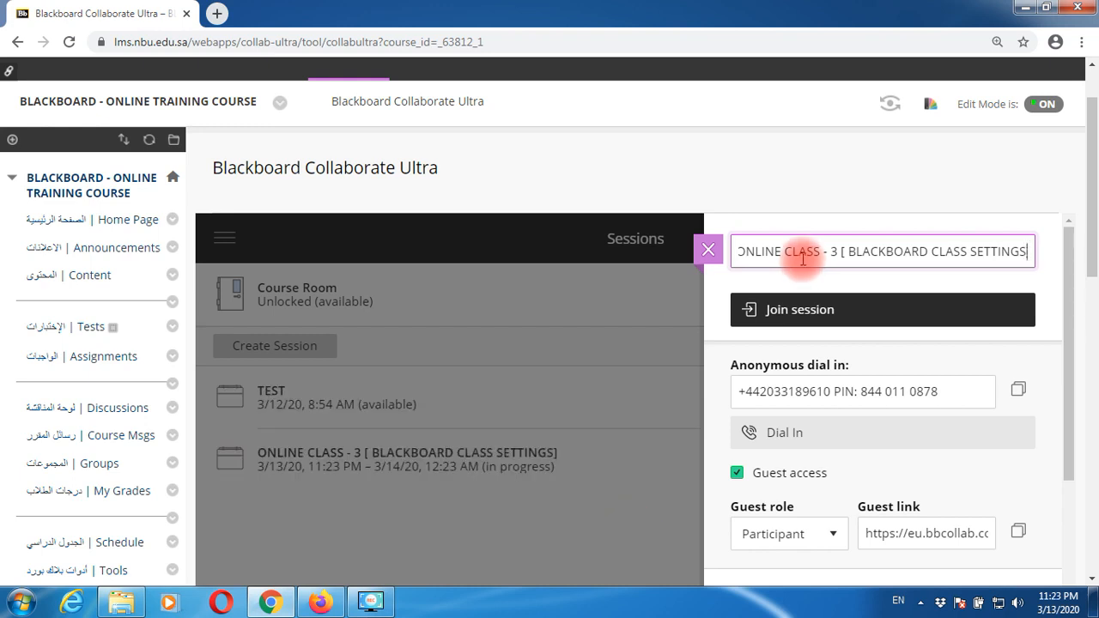
{"action": "scroll", "coordinate": [824, 352], "scroll_direction": "down", "scroll_amount": 1}
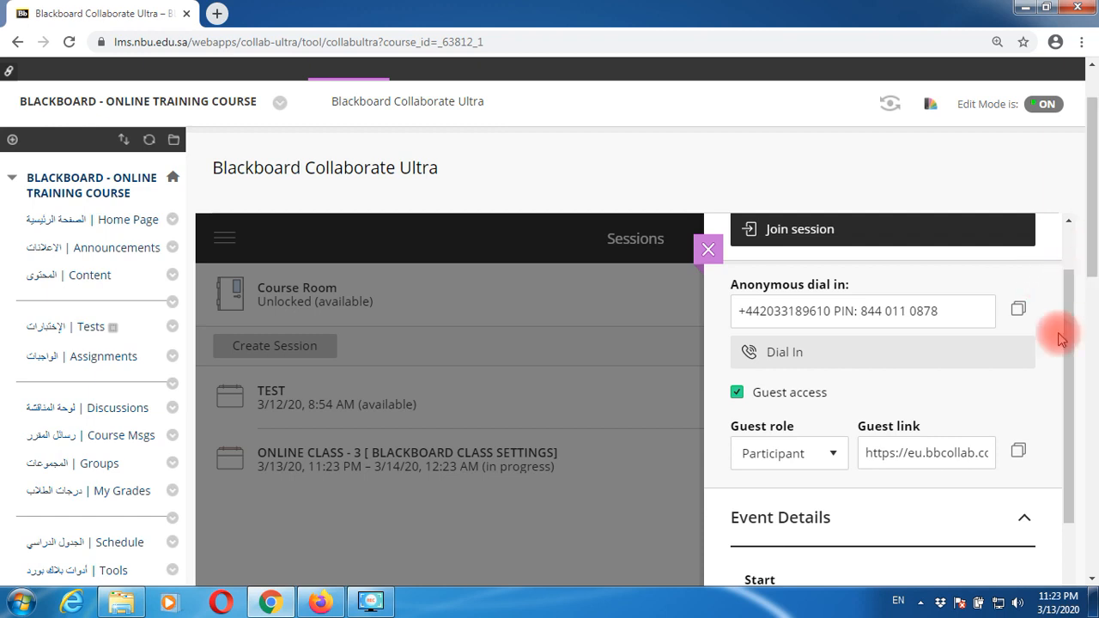
{"action": "left_click_drag", "start_coordinate": [1092, 202], "coordinate": [1069, 298]}
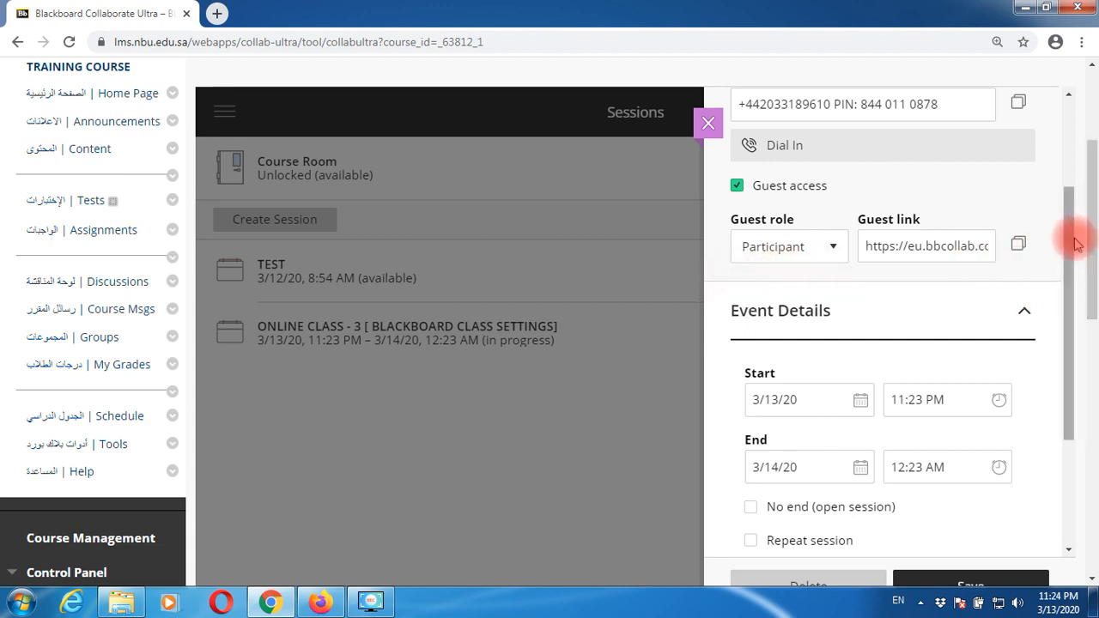
{"action": "left_click_drag", "start_coordinate": [1070, 245], "coordinate": [1062, 123]}
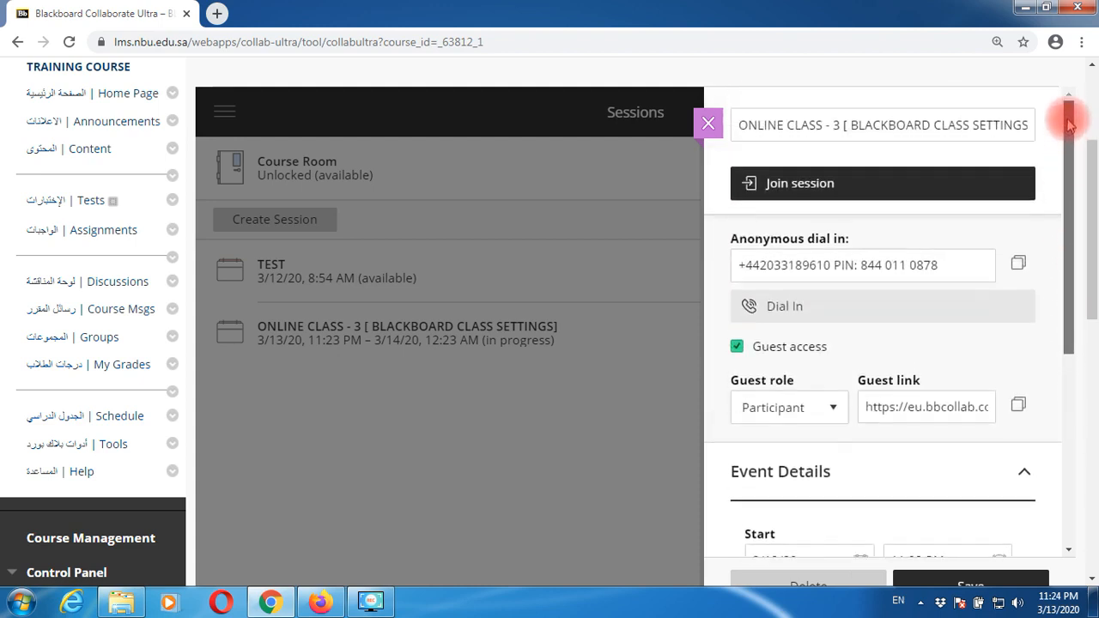
{"action": "left_click", "coordinate": [970, 125]}
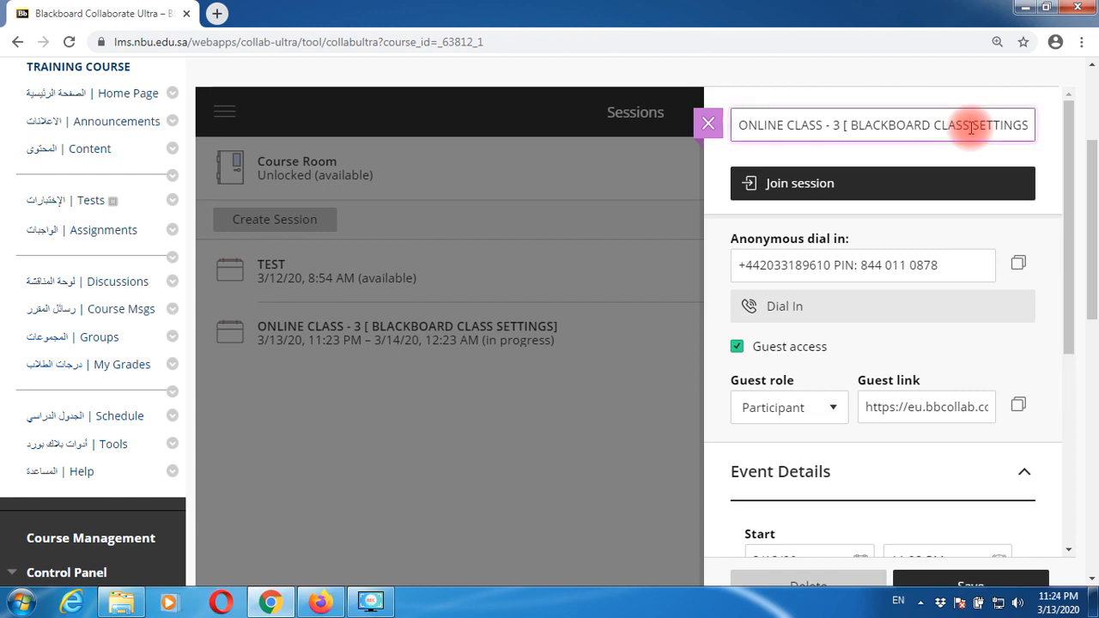
{"action": "left_click", "coordinate": [1071, 180]}
{"action": "left_click_drag", "start_coordinate": [1071, 180], "coordinate": [1062, 290]}
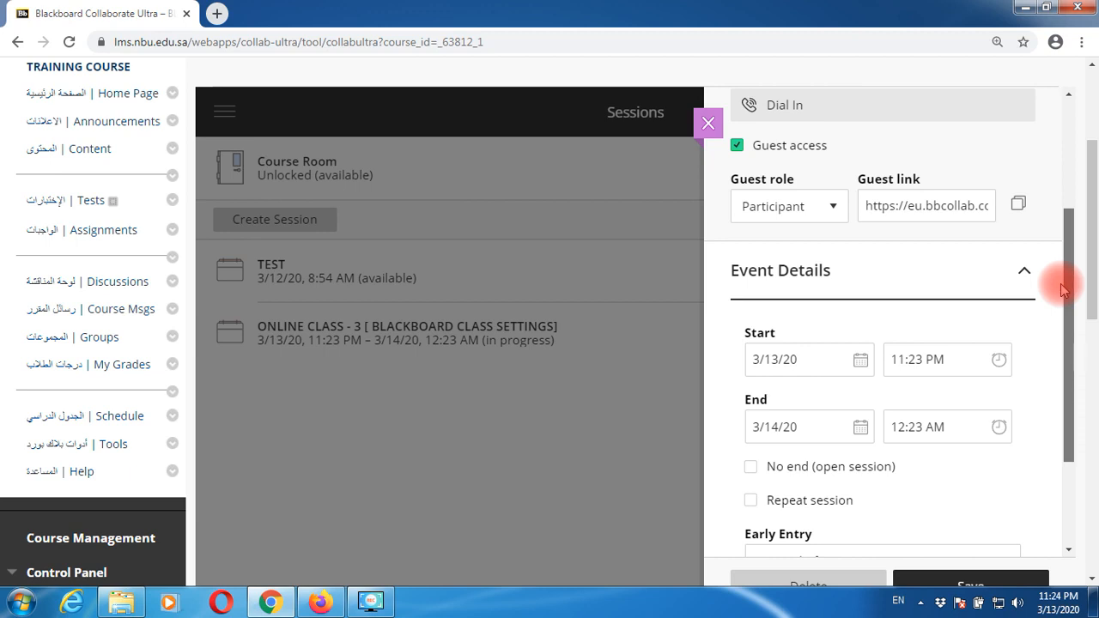
{"action": "scroll", "coordinate": [1059, 309], "scroll_direction": "down", "scroll_amount": 1}
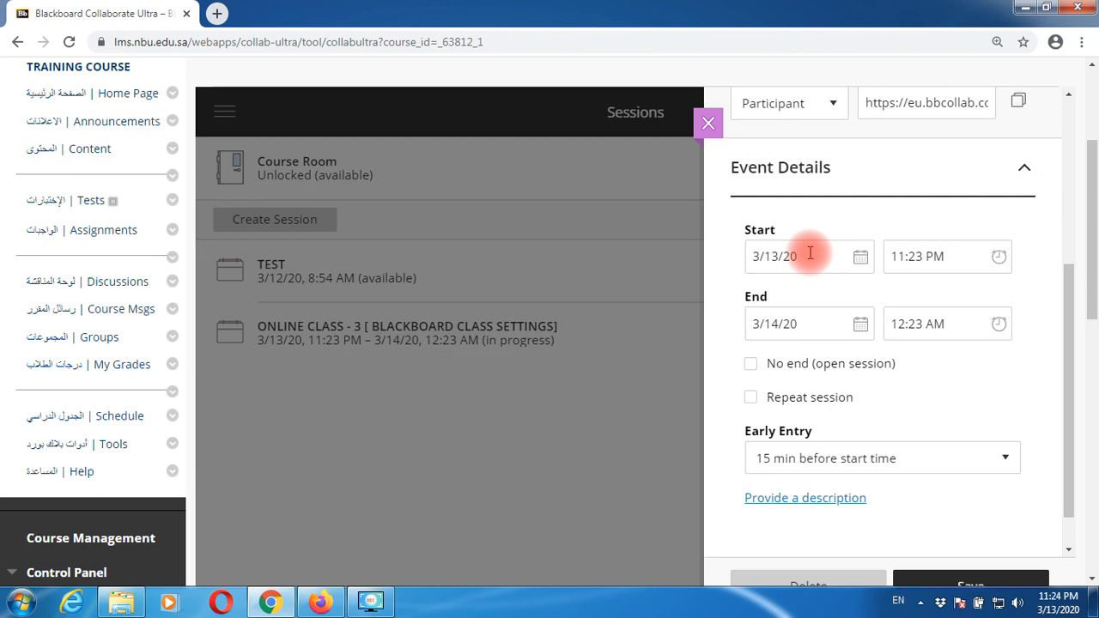
- Move the start and end dates to March 14 and switch the end time to PM
{"action": "left_click", "coordinate": [860, 257]}
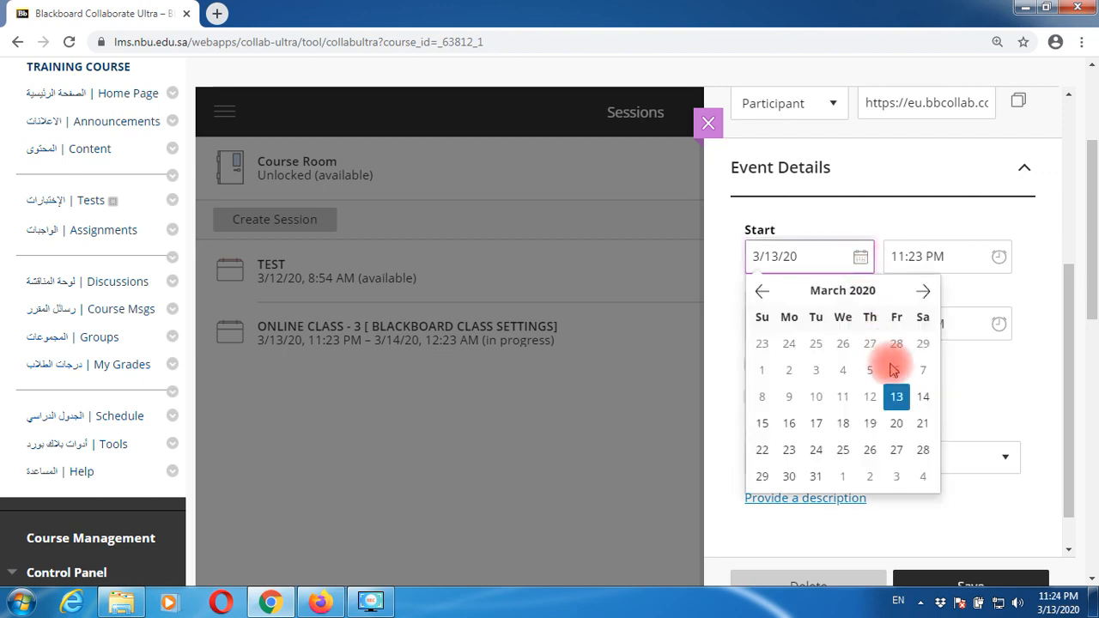
{"action": "left_click", "coordinate": [924, 400]}
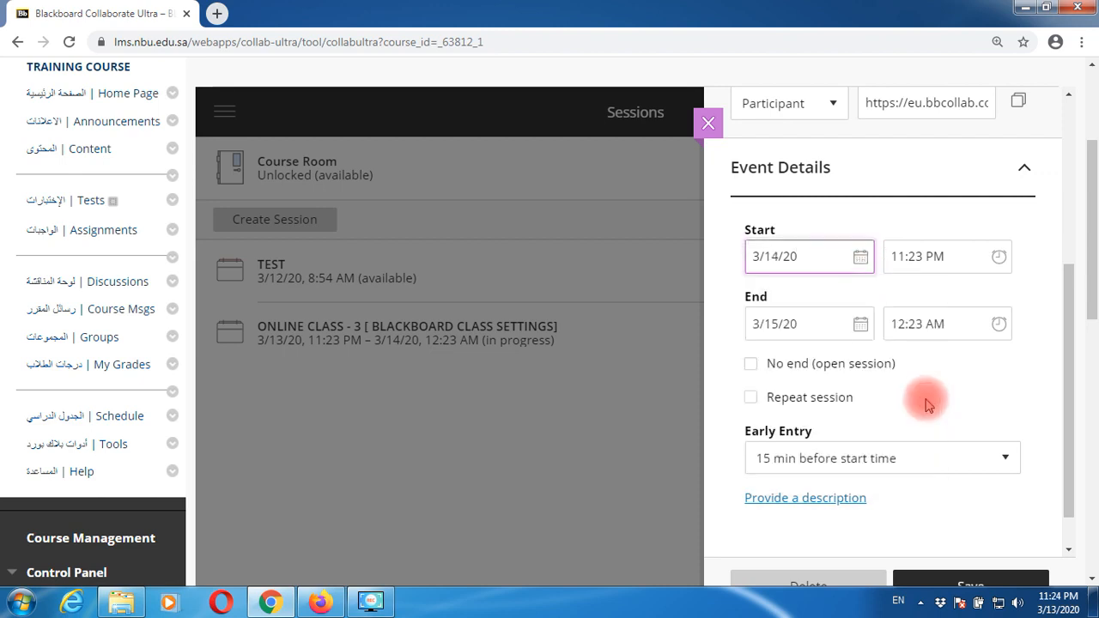
{"action": "left_click", "coordinate": [860, 325]}
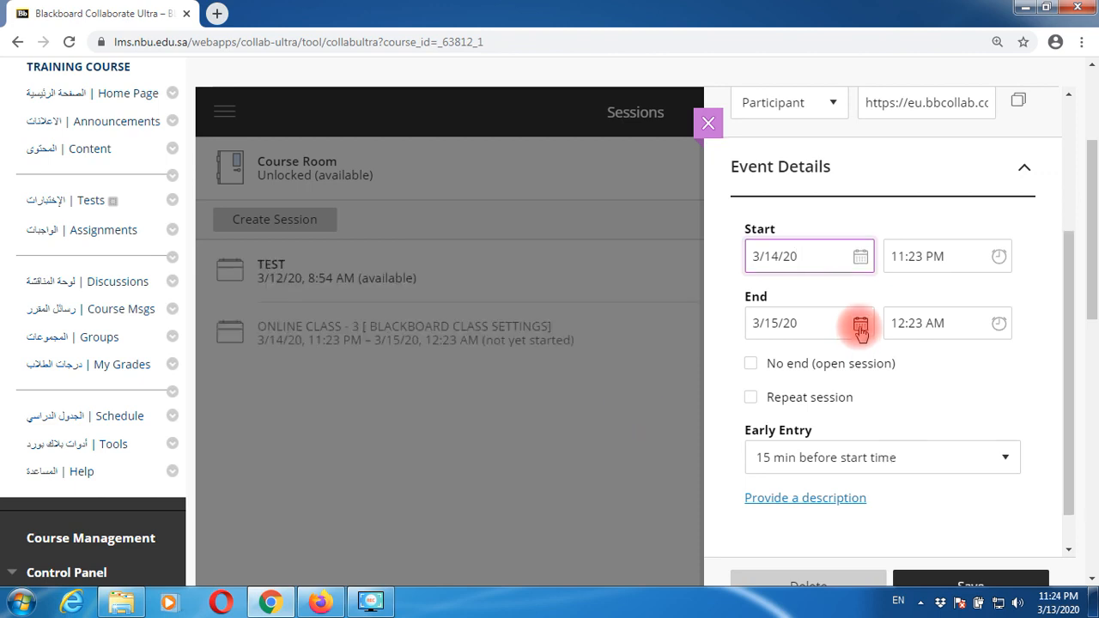
{"action": "left_click", "coordinate": [860, 326]}
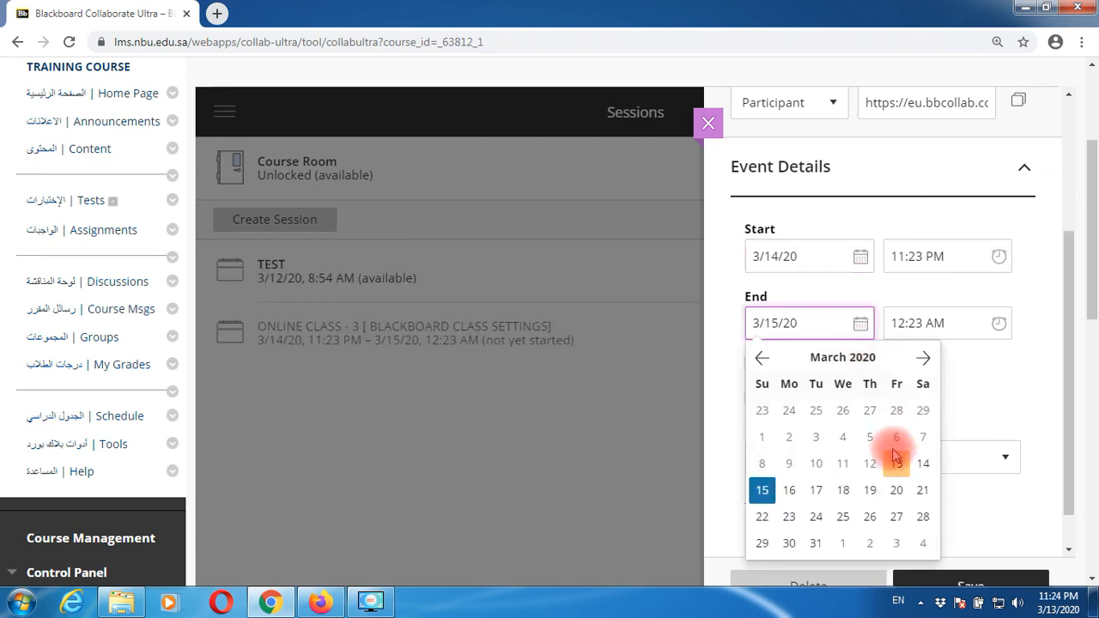
{"action": "left_click", "coordinate": [924, 463]}
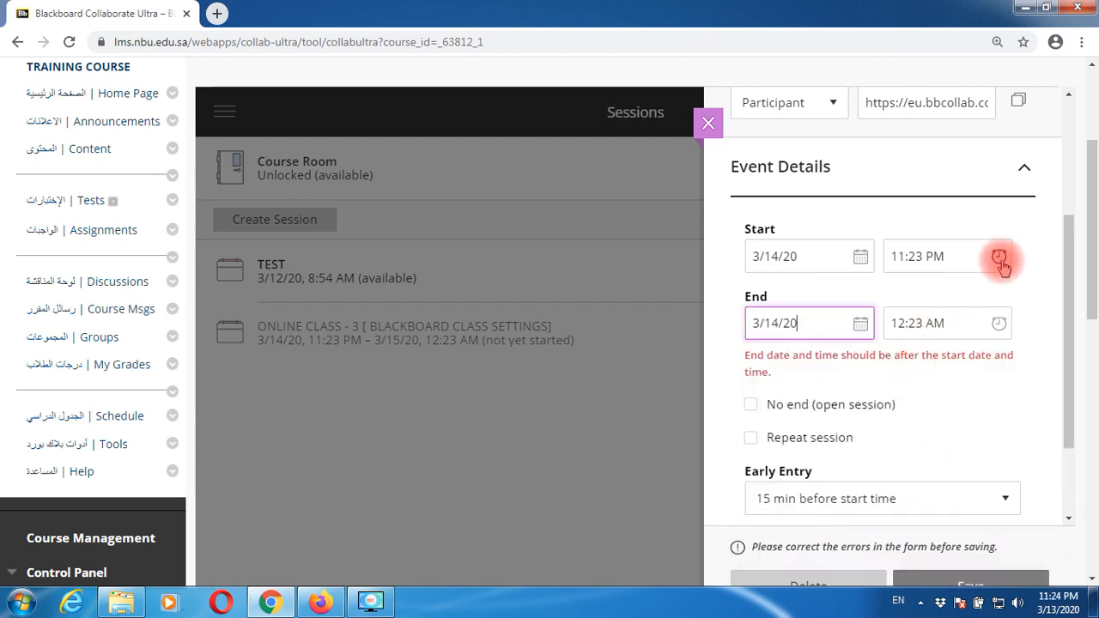
{"action": "left_click", "coordinate": [998, 324]}
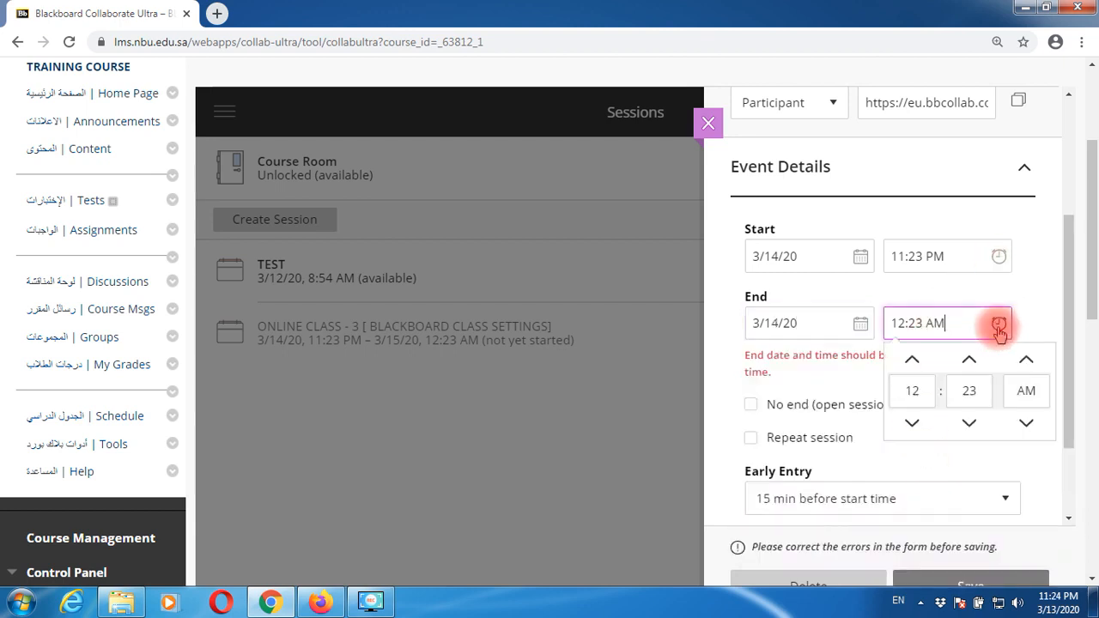
{"action": "left_click", "coordinate": [1027, 424]}
{"action": "left_click", "coordinate": [1025, 294]}
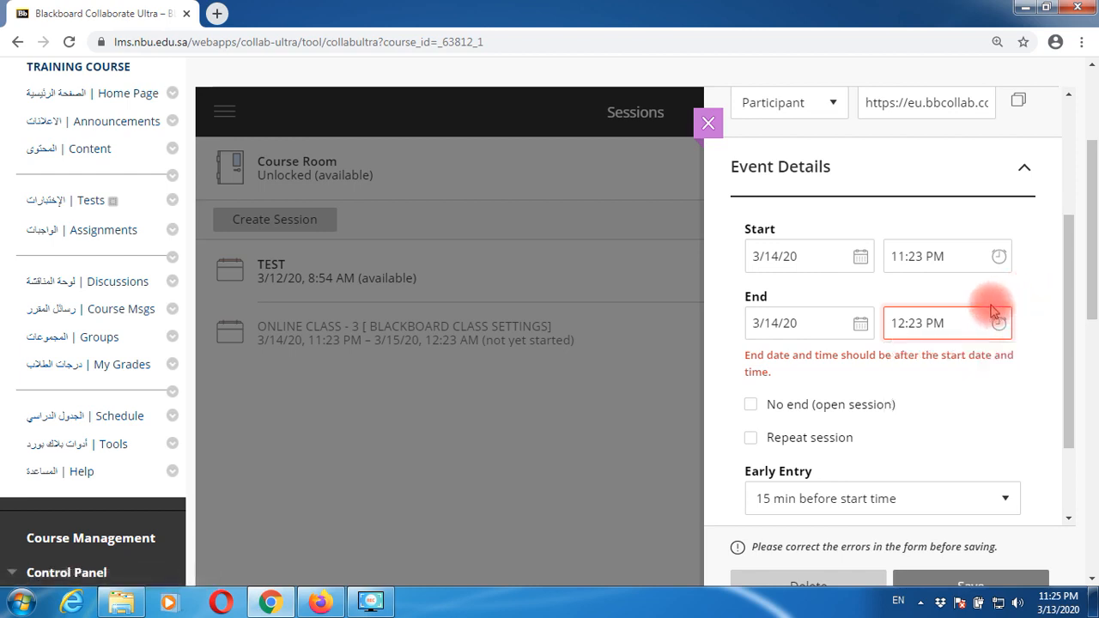
{"action": "left_click", "coordinate": [998, 256]}
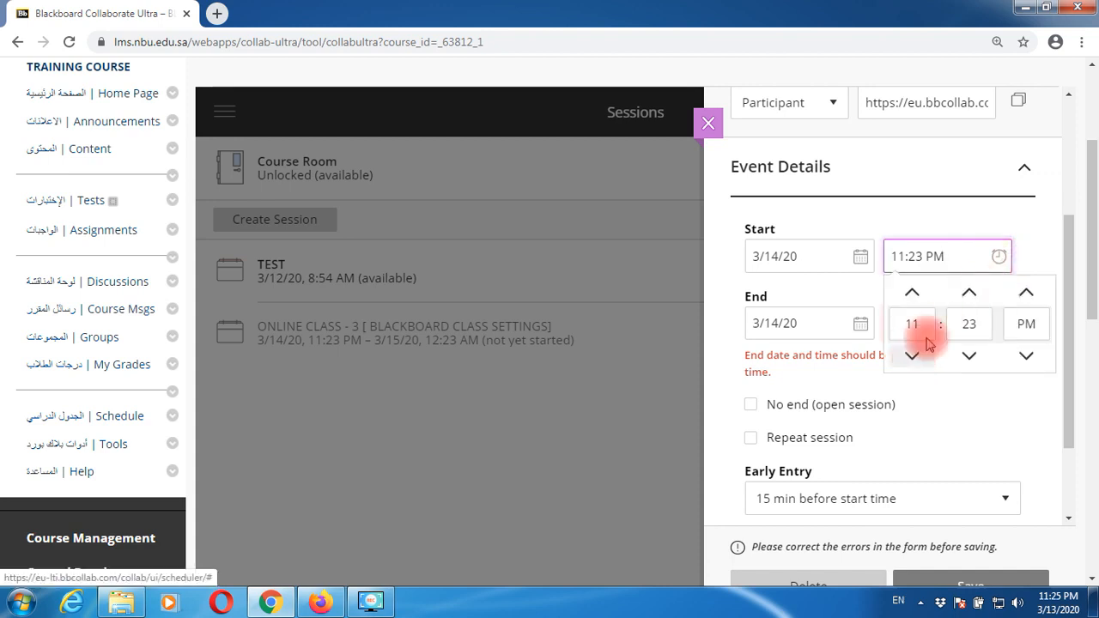
- Set the start date to March 13 and the end date to March 14
{"action": "left_click", "coordinate": [826, 252]}
{"action": "left_click", "coordinate": [861, 254]}
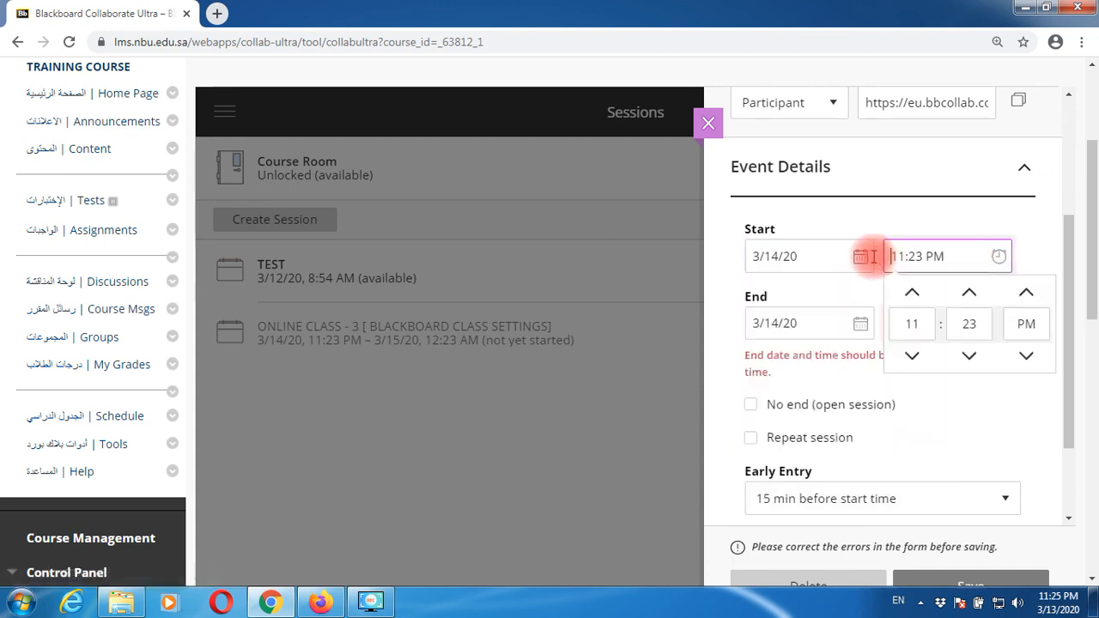
{"action": "left_click", "coordinate": [861, 254]}
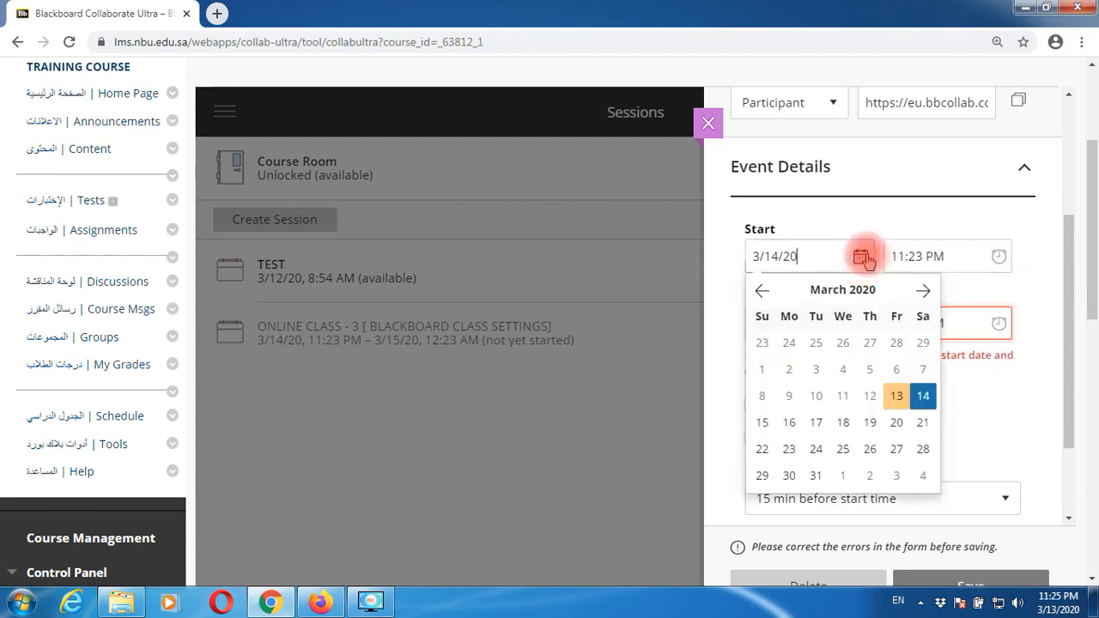
{"action": "left_click", "coordinate": [893, 395]}
{"action": "left_click", "coordinate": [860, 326]}
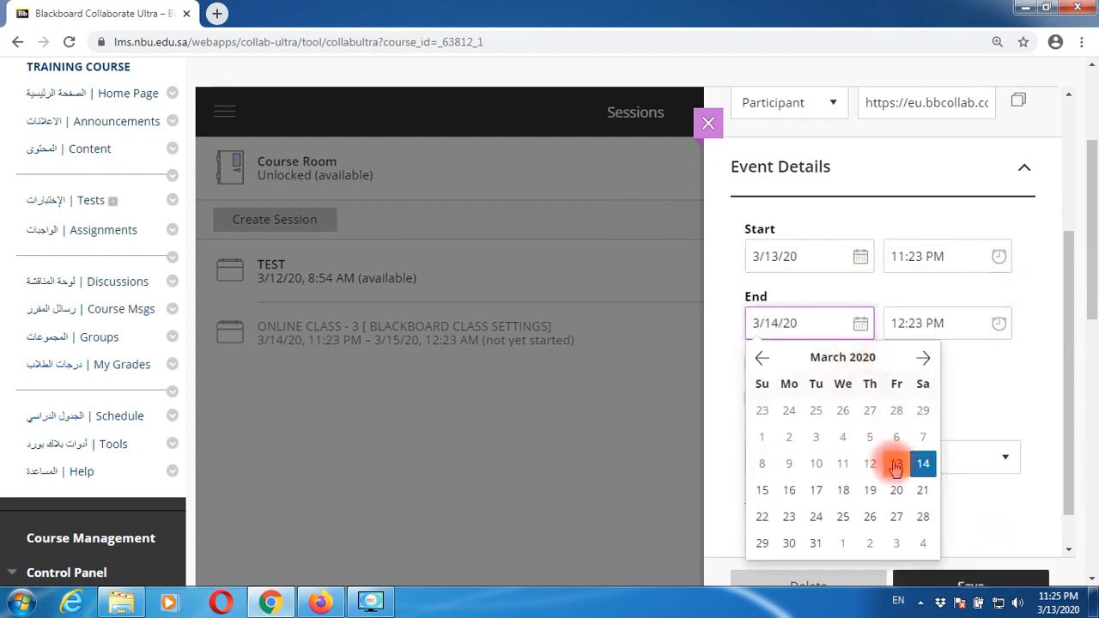
{"action": "left_click", "coordinate": [893, 458]}
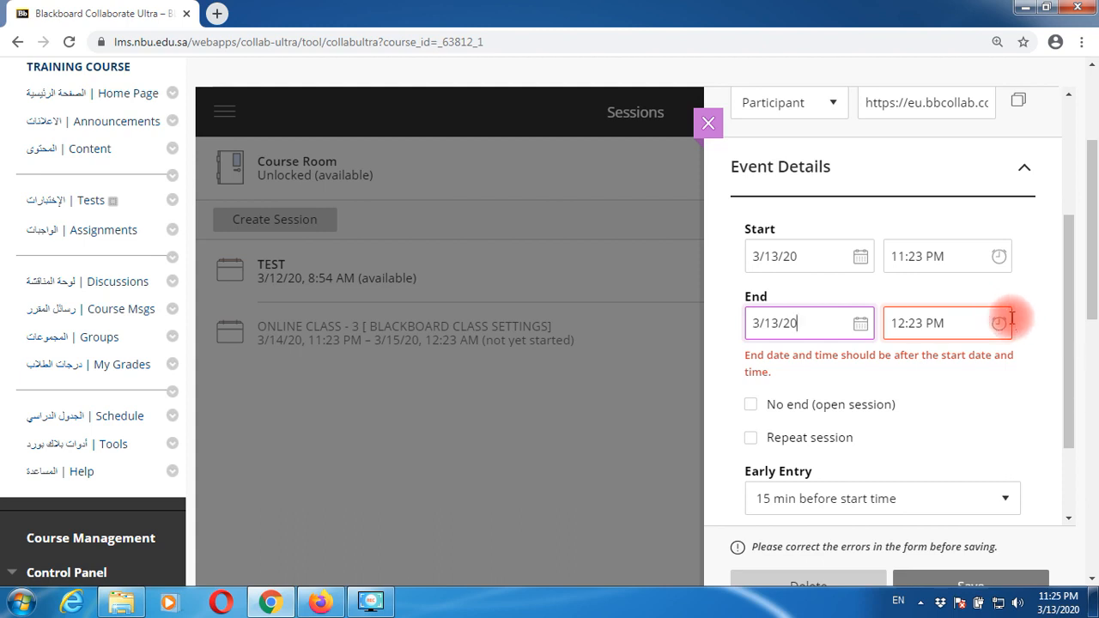
{"action": "left_click", "coordinate": [860, 323]}
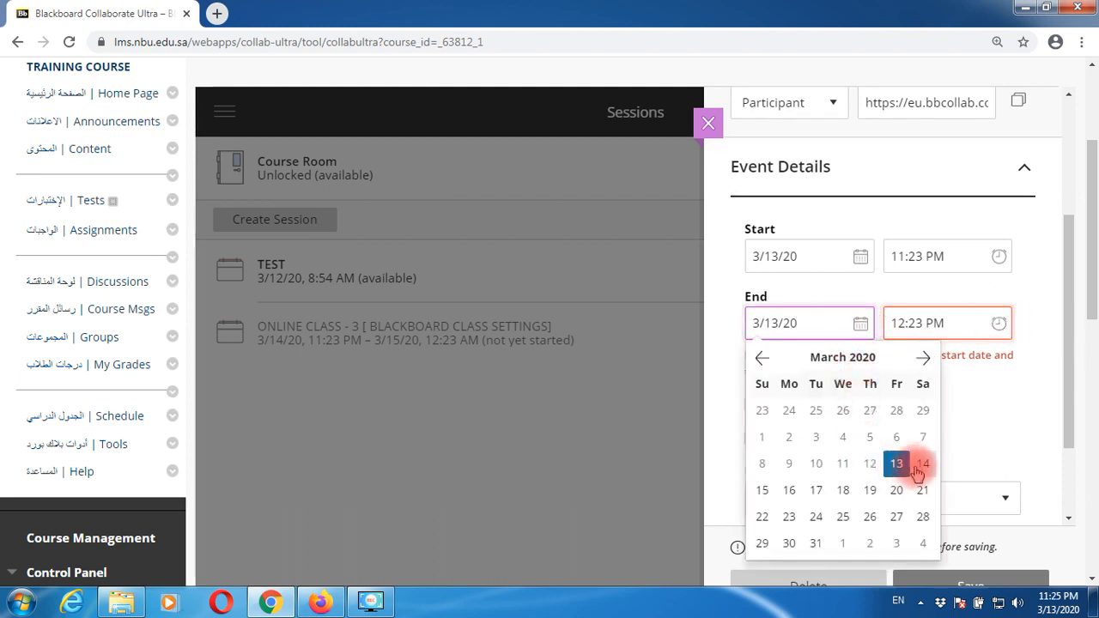
{"action": "left_click", "coordinate": [923, 464]}
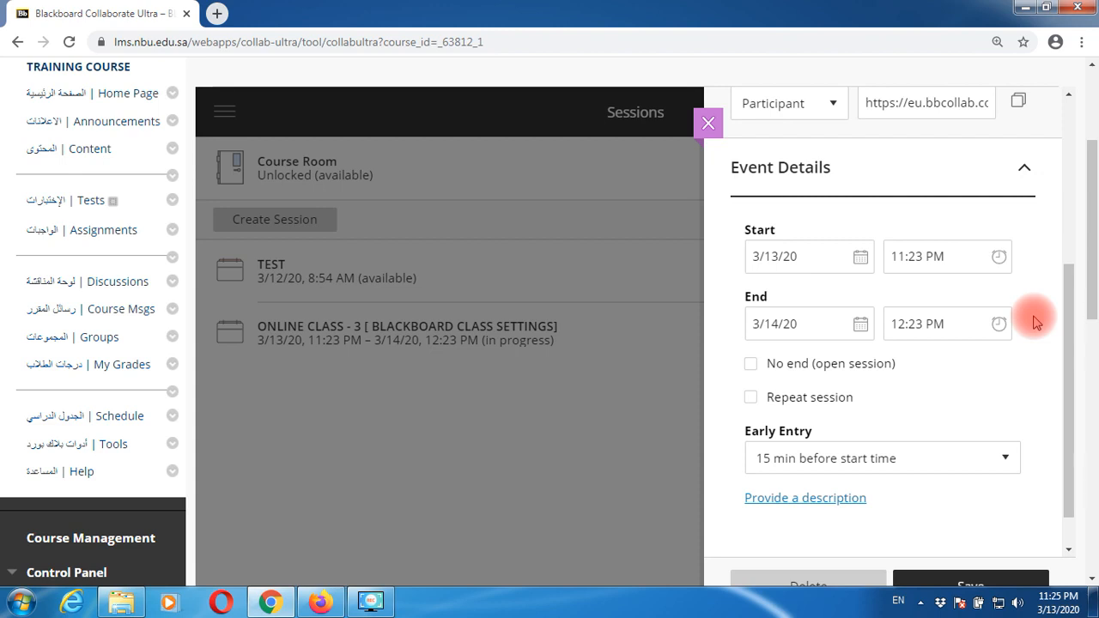
{"action": "left_click_drag", "start_coordinate": [1069, 367], "coordinate": [1072, 436]}
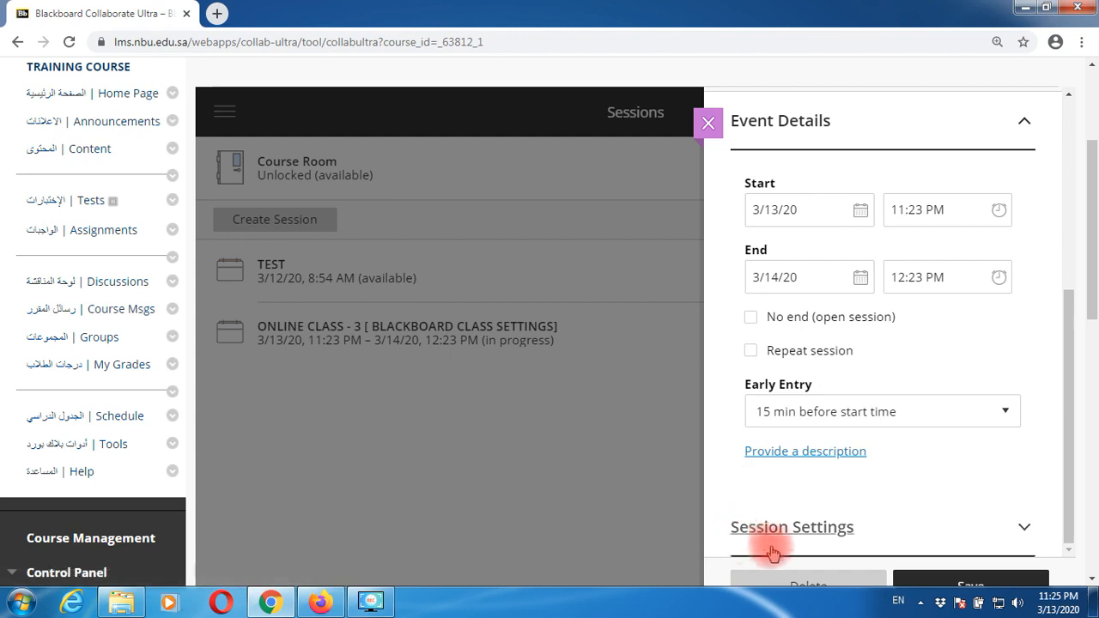
- Expand Session Settings and tick Allow recording downloads
{"action": "left_click", "coordinate": [814, 536]}
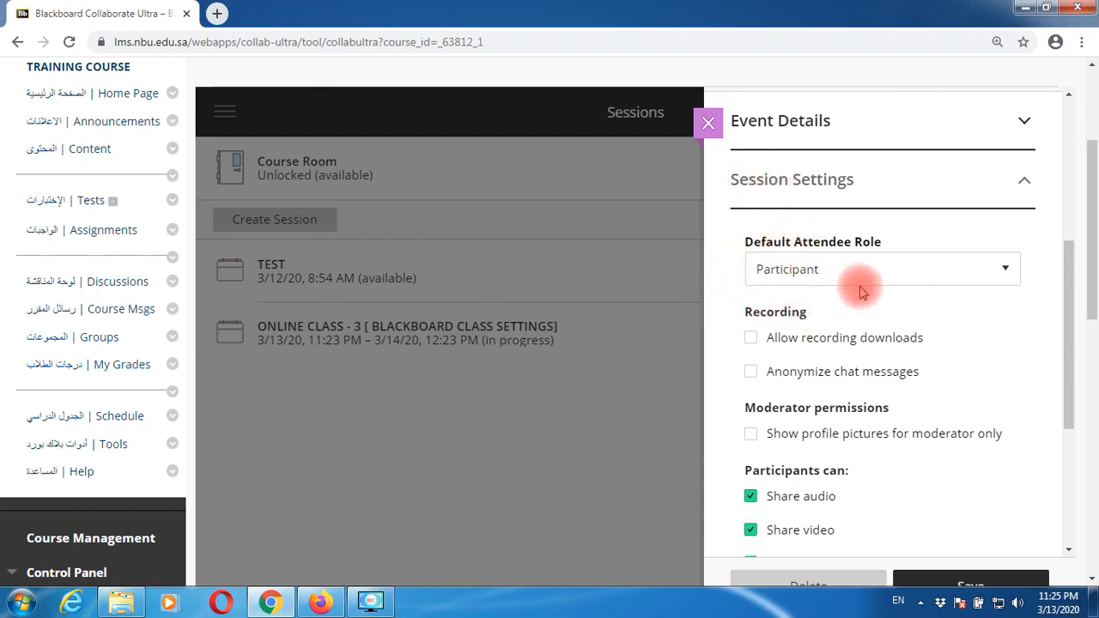
{"action": "left_click", "coordinate": [772, 372]}
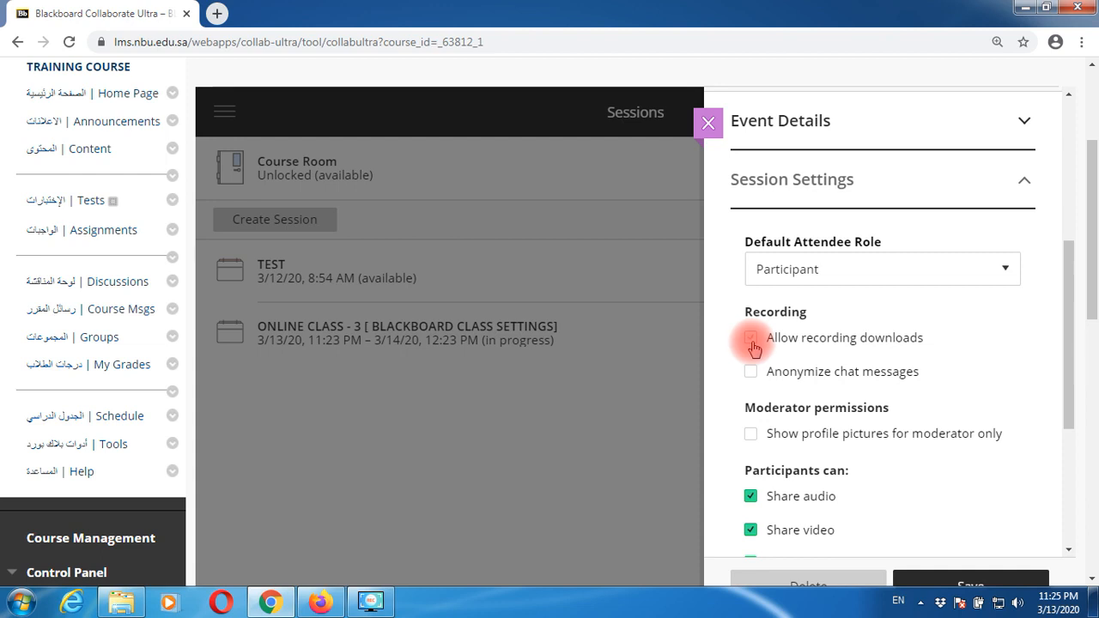
{"action": "left_click", "coordinate": [751, 342]}
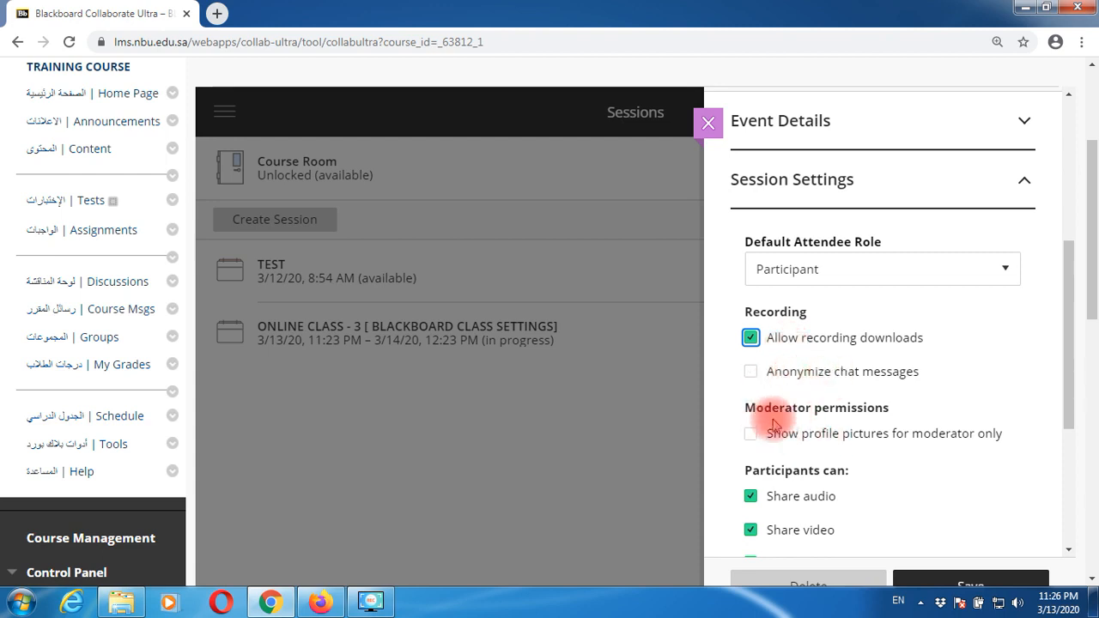
{"action": "left_click_drag", "start_coordinate": [1069, 393], "coordinate": [1069, 467]}
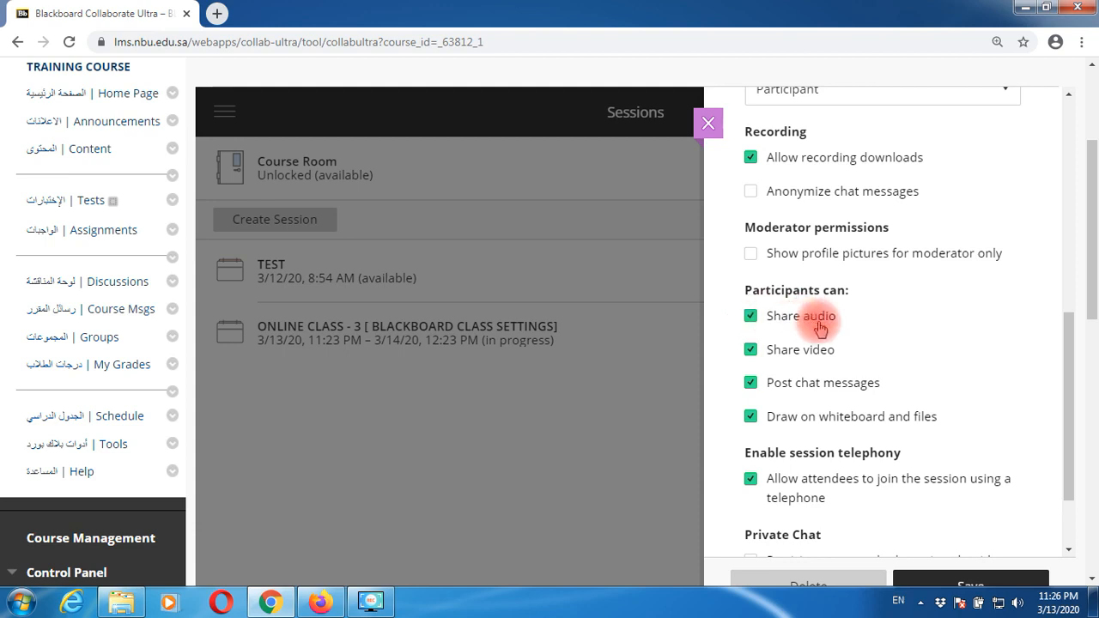
- Untick Share video and Draw on whiteboard and files for participants
{"action": "left_click", "coordinate": [751, 352]}
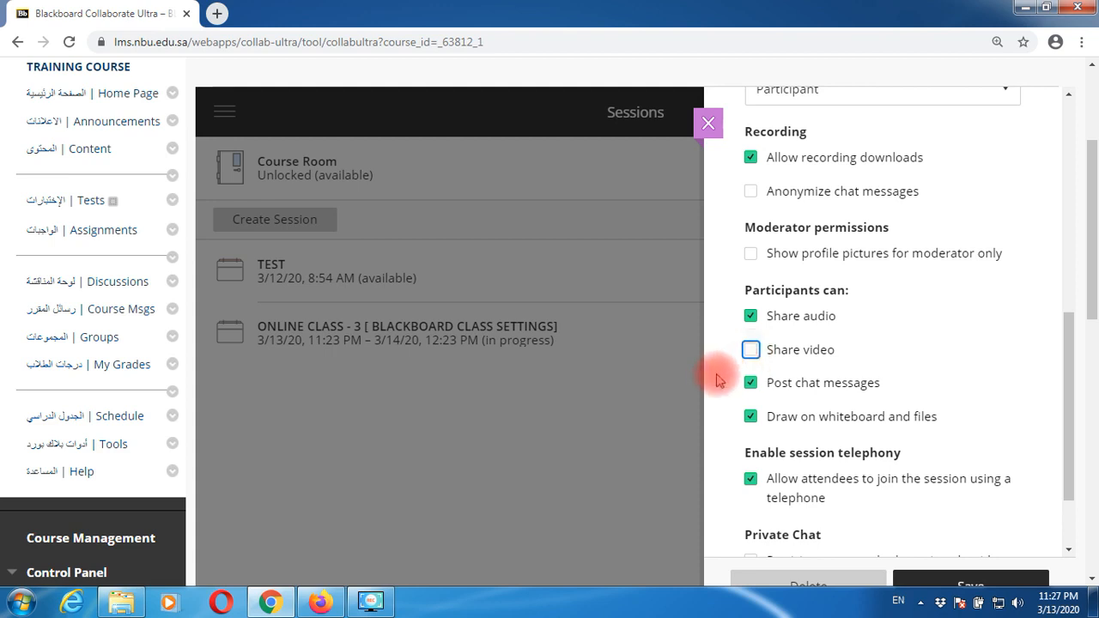
{"action": "left_click", "coordinate": [752, 419]}
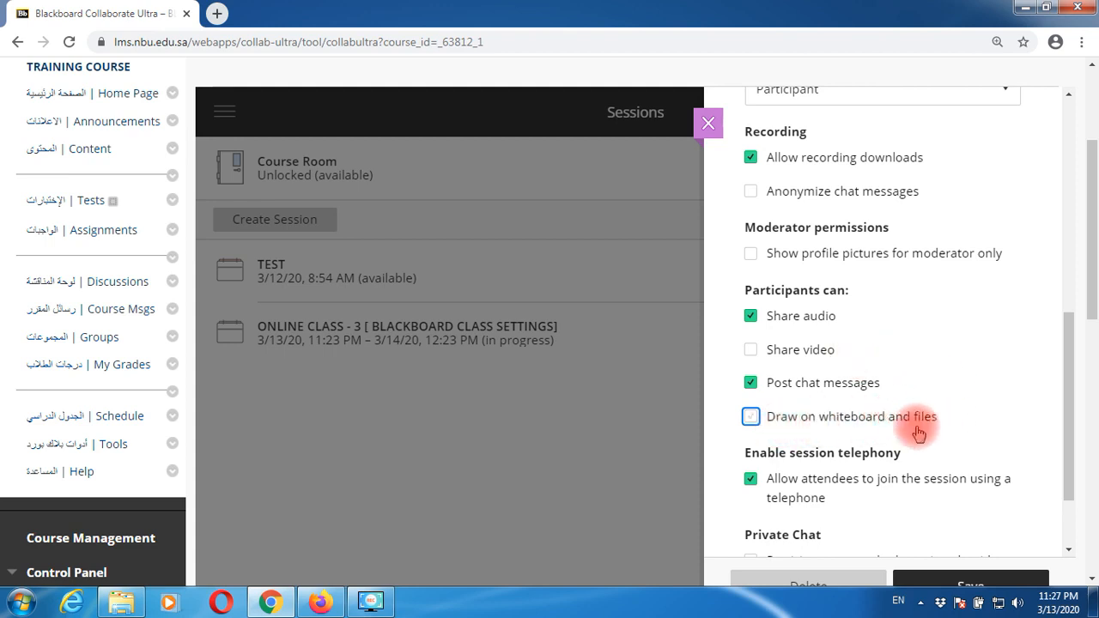
{"action": "scroll", "coordinate": [910, 429], "scroll_direction": "down", "scroll_amount": 5}
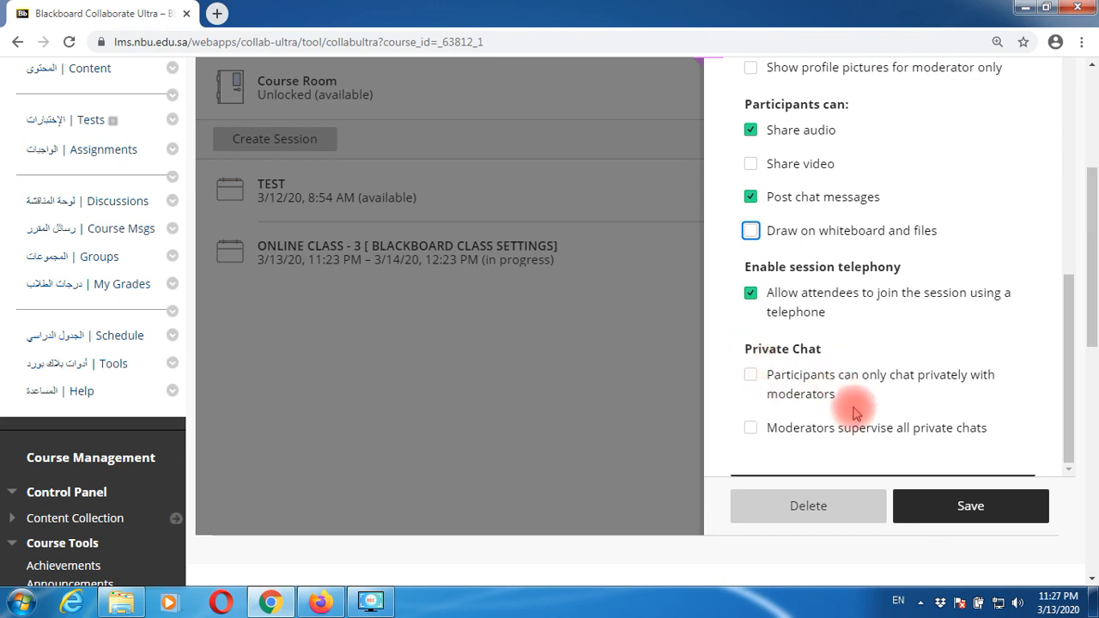
- Delete the ONLINE CLASS - 3 session, confirming with Yes, Delete It
{"action": "left_click", "coordinate": [826, 511]}
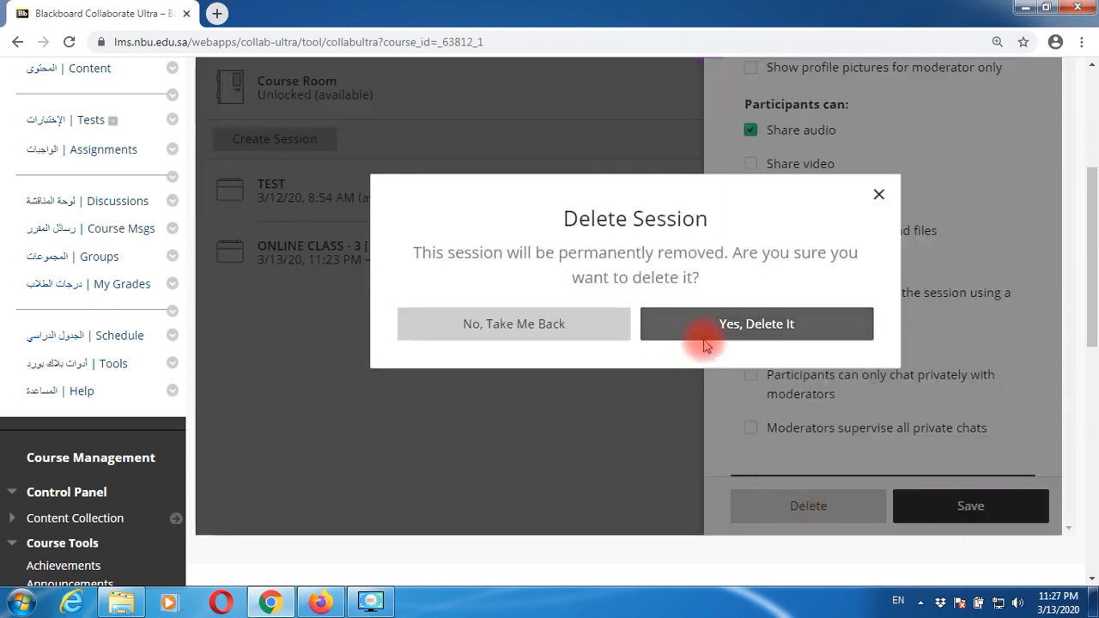
{"action": "left_click", "coordinate": [878, 194]}
{"action": "left_click", "coordinate": [845, 512]}
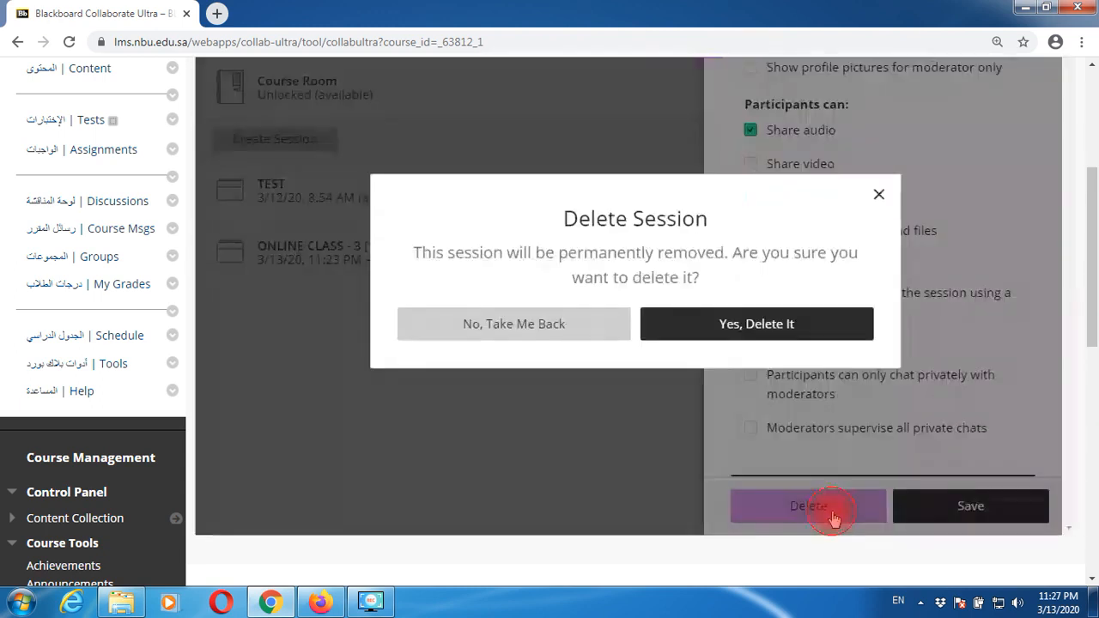
{"action": "left_click", "coordinate": [831, 328]}
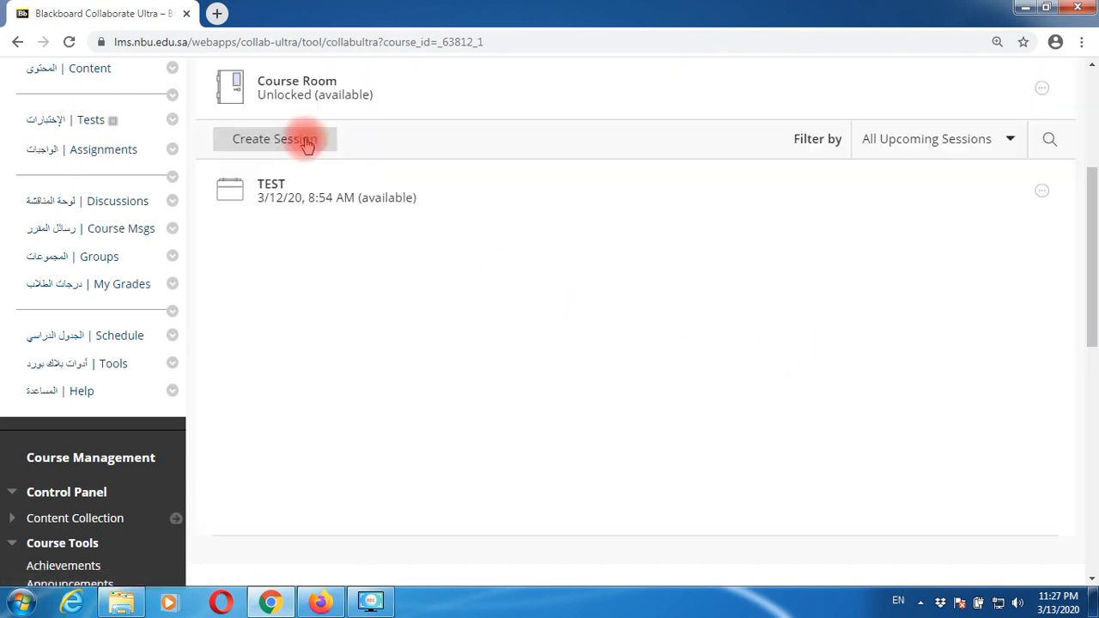
- Create a session named 'ONLINE CLASS -3 [ BLACKBOARD SETTINGS]' and save it
{"action": "left_click", "coordinate": [302, 142]}
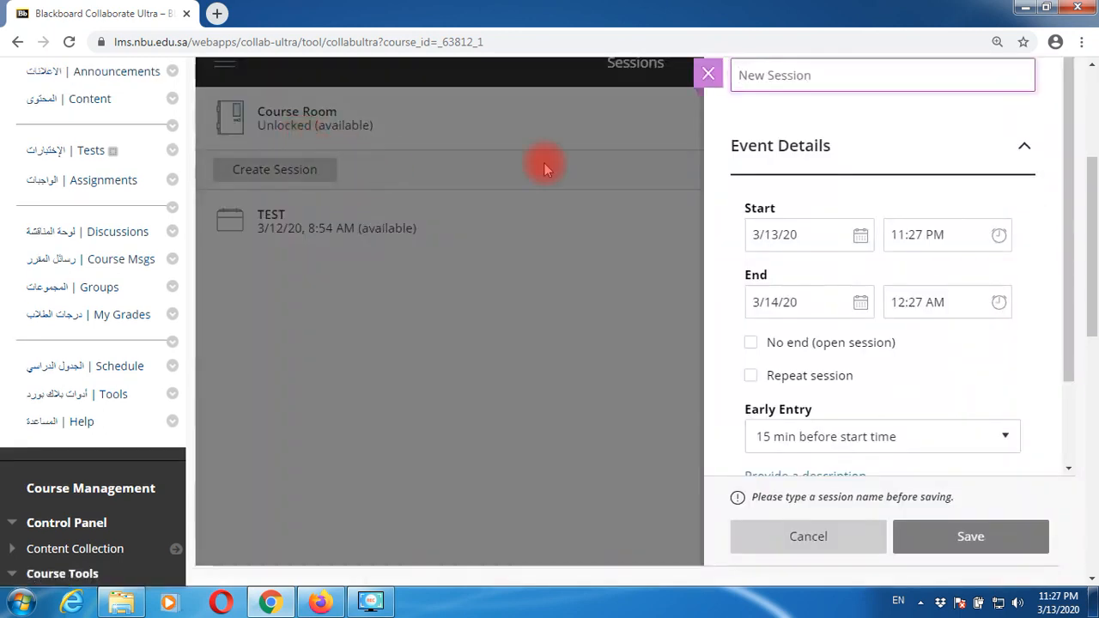
{"action": "left_click", "coordinate": [758, 76]}
{"action": "type", "text": "O"}
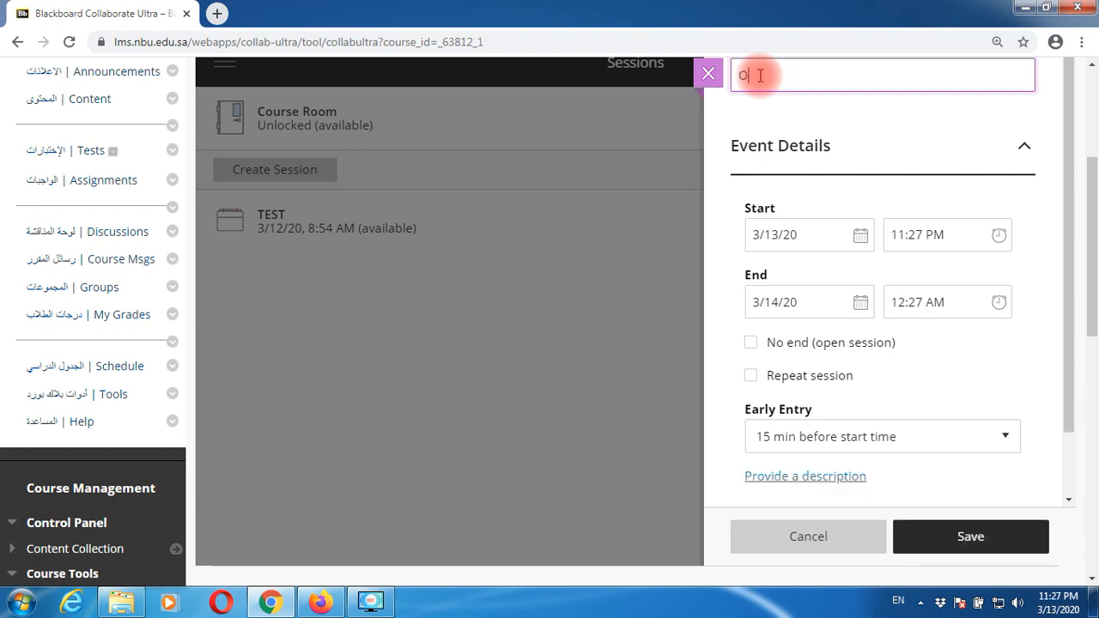
{"action": "type", "text": "NLINE CLASS -3 []"}
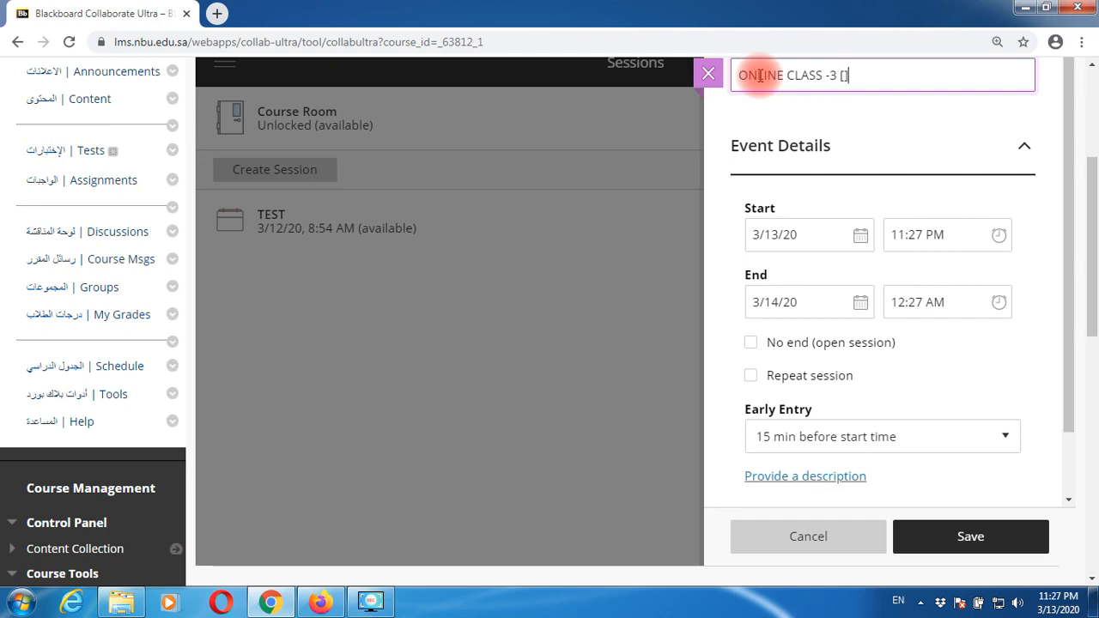
{"action": "type", "text": " BLACKBOARD"}
{"action": "type", "text": "SEET"}
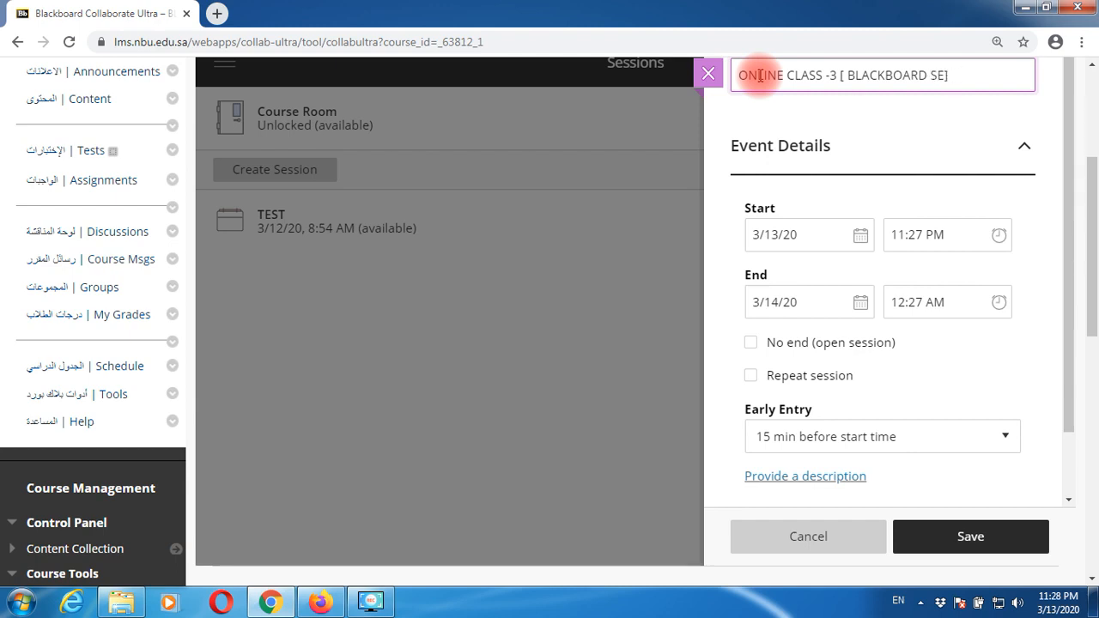
{"action": "type", "text": "TTINGS]"}
{"action": "key", "text": "Return"}
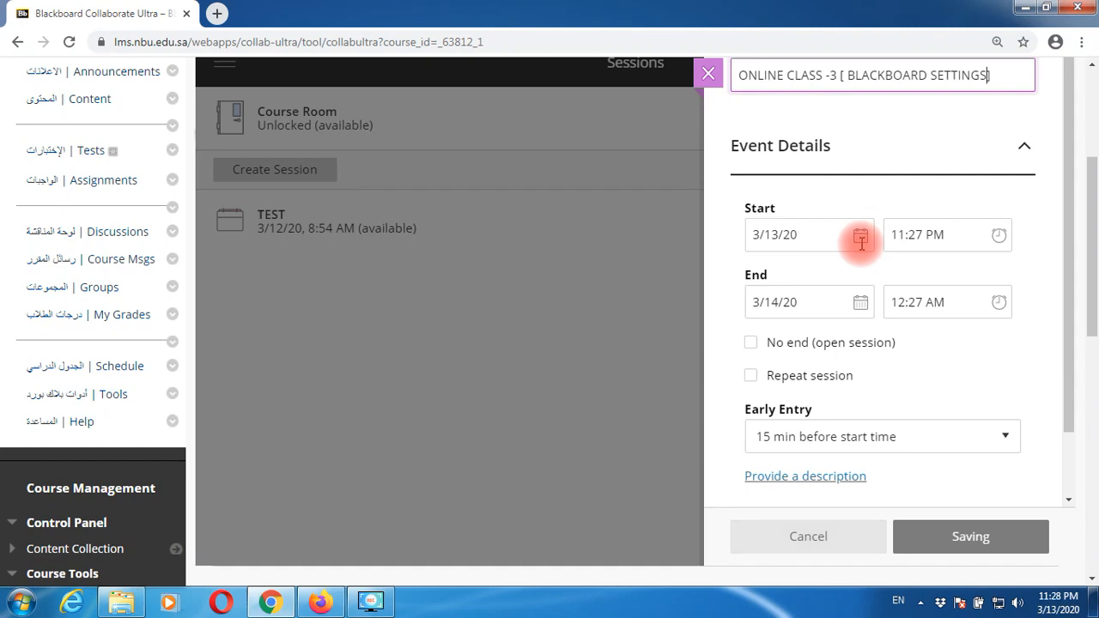
{"action": "scroll", "coordinate": [839, 412], "scroll_direction": "down", "scroll_amount": 1}
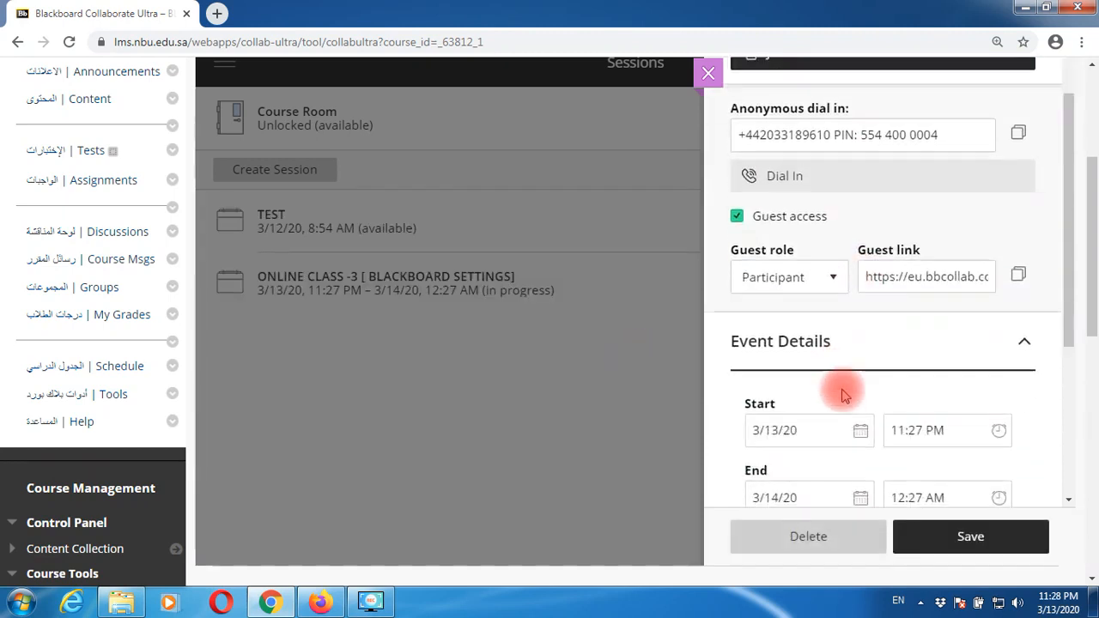
{"action": "scroll", "coordinate": [1013, 343], "scroll_direction": "down", "scroll_amount": 1}
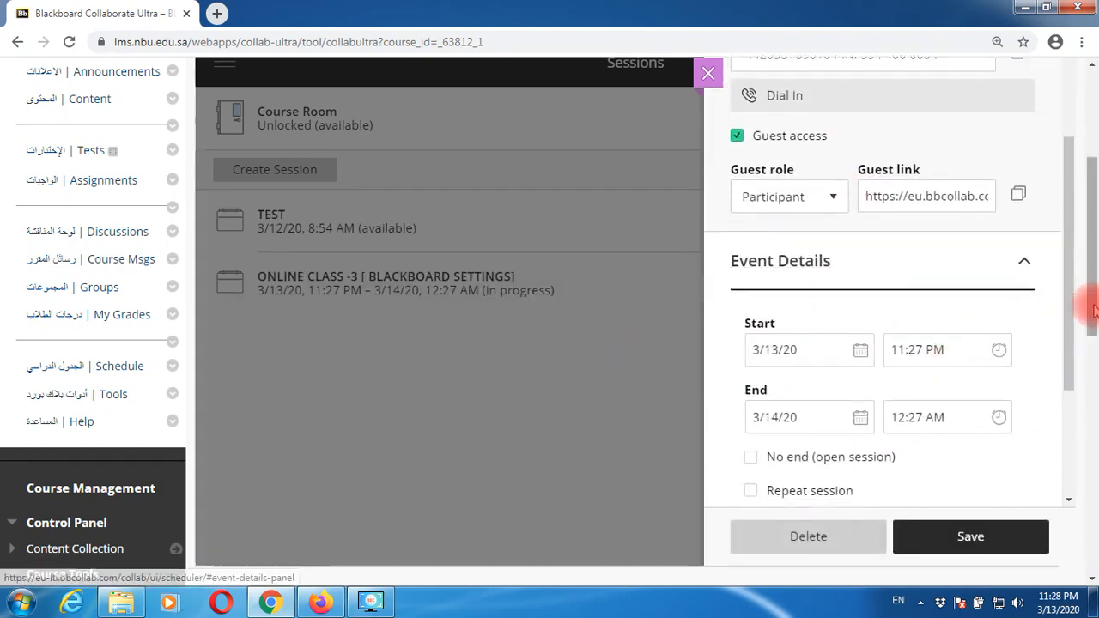
{"action": "mouse_move", "coordinate": [1070, 297]}
{"action": "left_mouse_down"}
{"action": "mouse_move", "coordinate": [1067, 386]}
{"action": "mouse_move", "coordinate": [1074, 312]}
{"action": "mouse_move", "coordinate": [1091, 293]}
{"action": "mouse_move", "coordinate": [1094, 377]}
{"action": "mouse_move", "coordinate": [1093, 293]}
{"action": "mouse_move", "coordinate": [1071, 309]}
{"action": "mouse_move", "coordinate": [1071, 400]}
{"action": "mouse_move", "coordinate": [1071, 294]}
{"action": "left_mouse_up"}
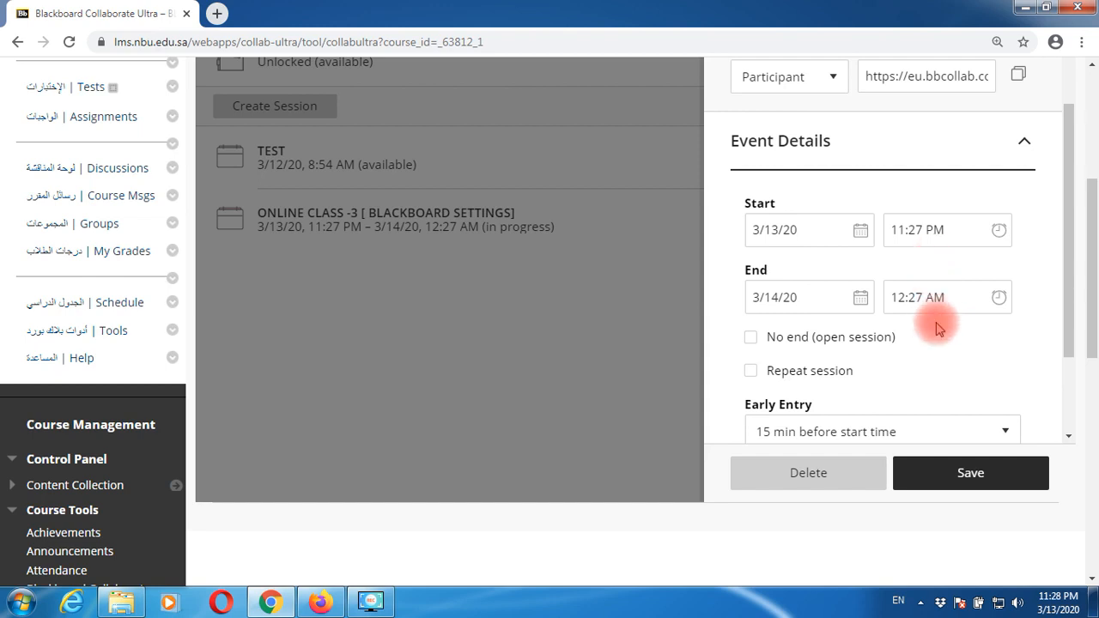
{"action": "left_click", "coordinate": [798, 344]}
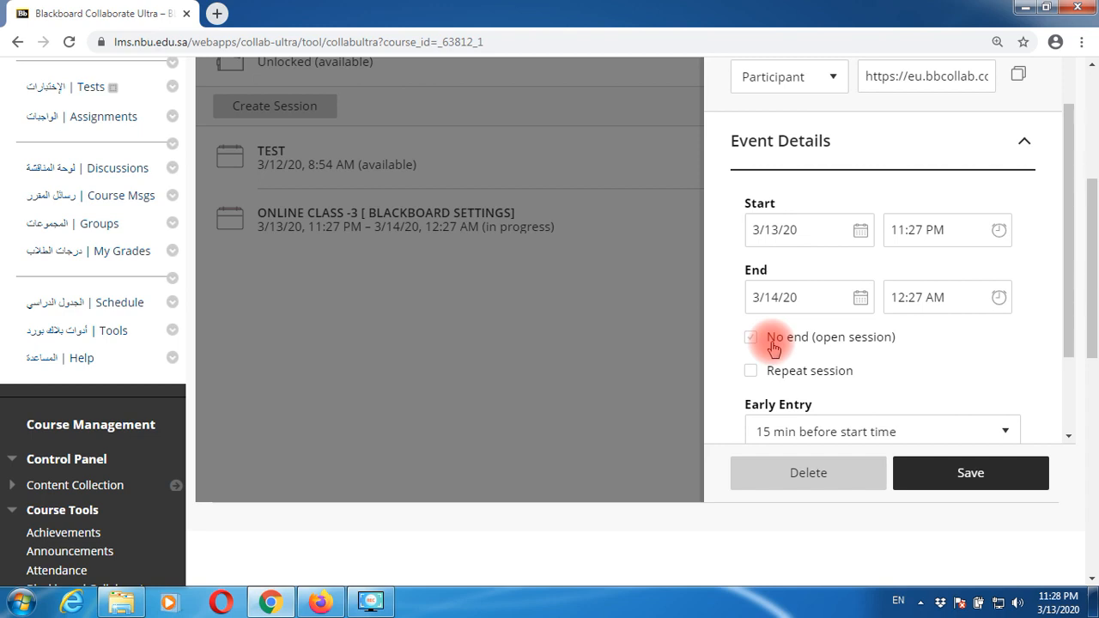
{"action": "left_click", "coordinate": [845, 343]}
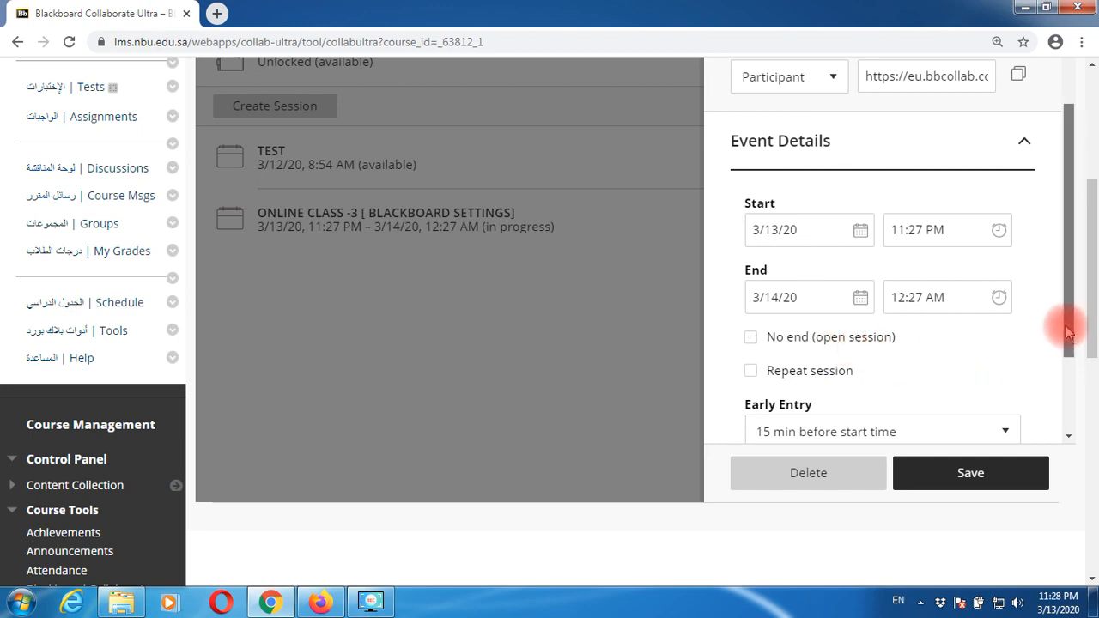
{"action": "left_click_drag", "start_coordinate": [1068, 332], "coordinate": [1069, 415]}
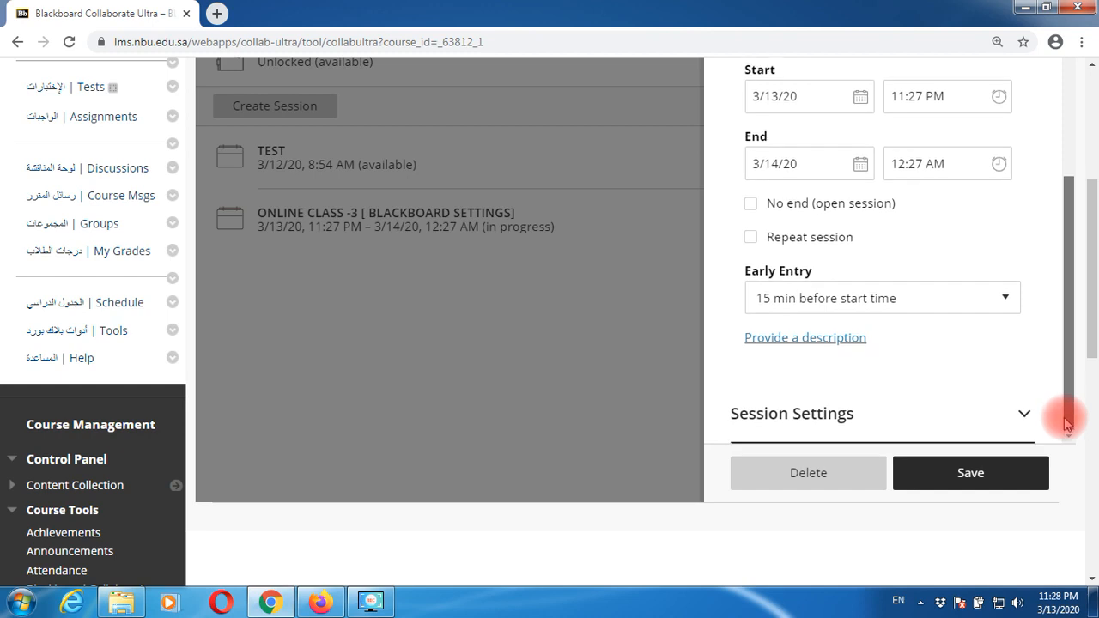
{"action": "left_click", "coordinate": [803, 418]}
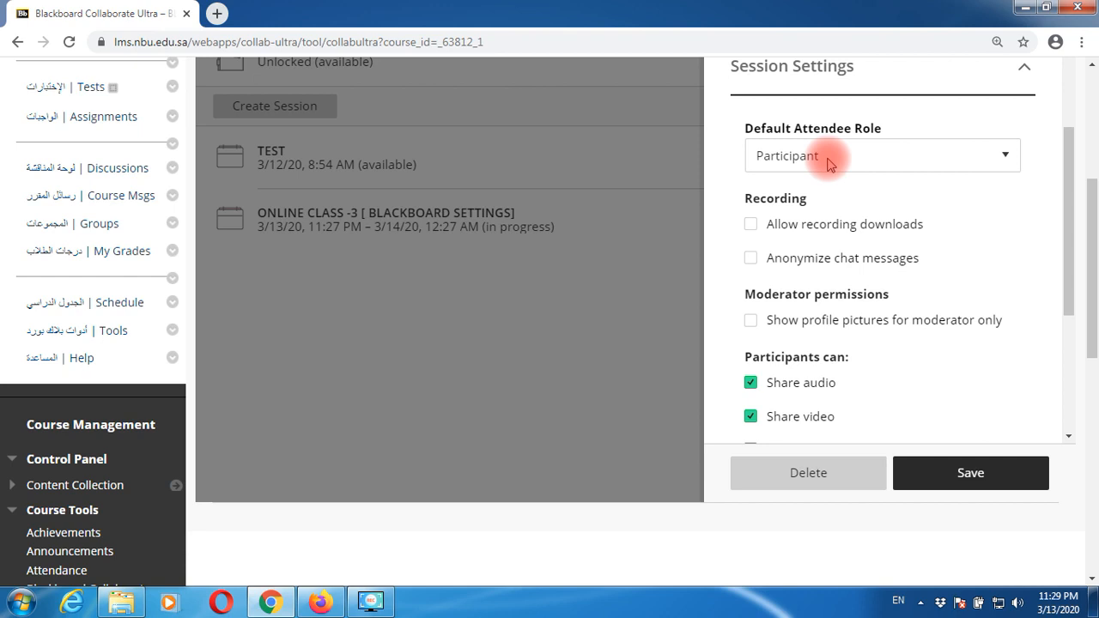
- Keep Participant as the default role, allow recording downloads, disable participant video and whiteboard drawing, then save
{"action": "left_click", "coordinate": [828, 163]}
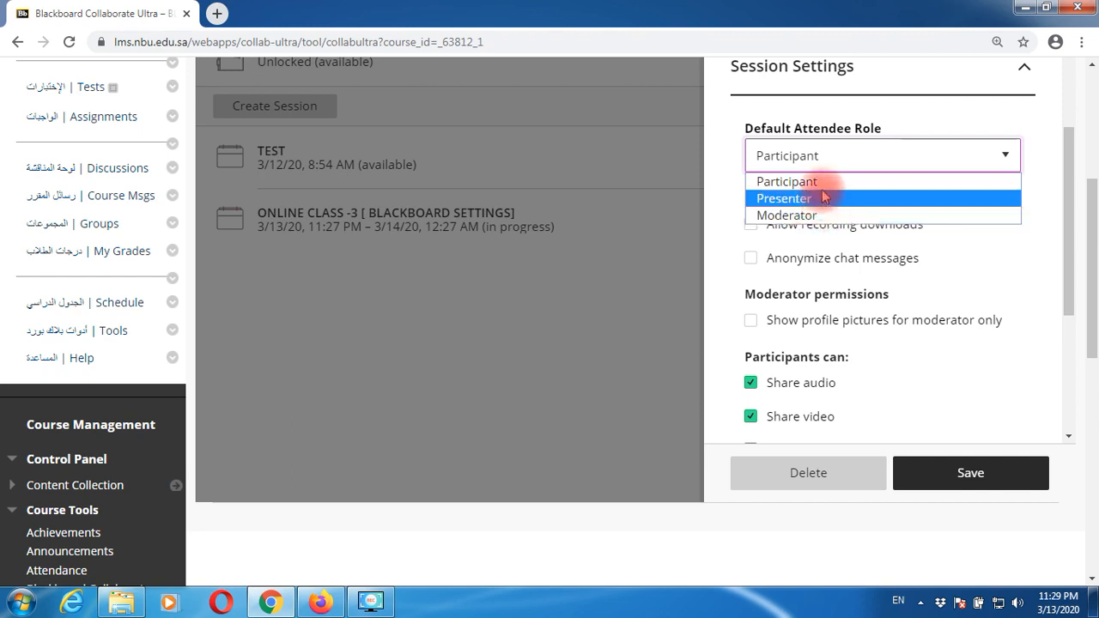
{"action": "left_click", "coordinate": [820, 186]}
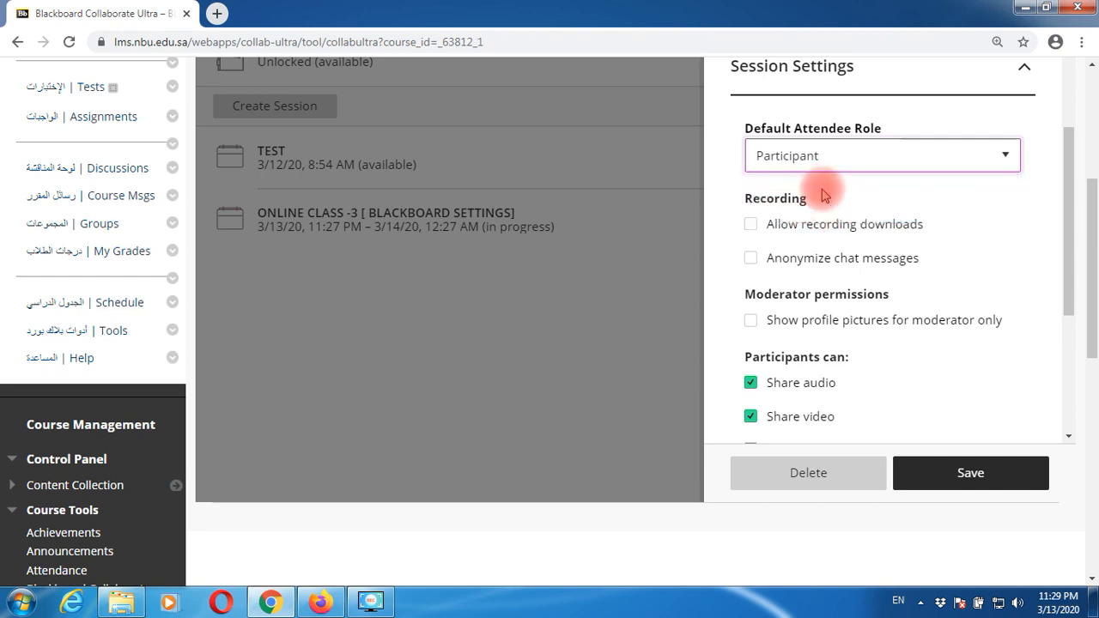
{"action": "left_click", "coordinate": [969, 244]}
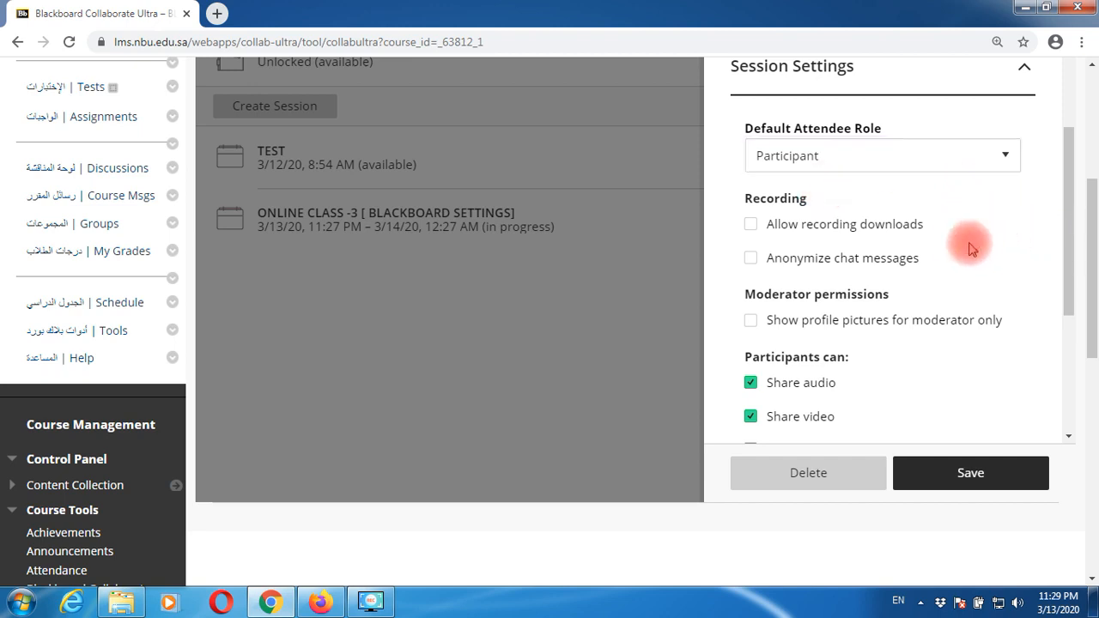
{"action": "left_click", "coordinate": [752, 229]}
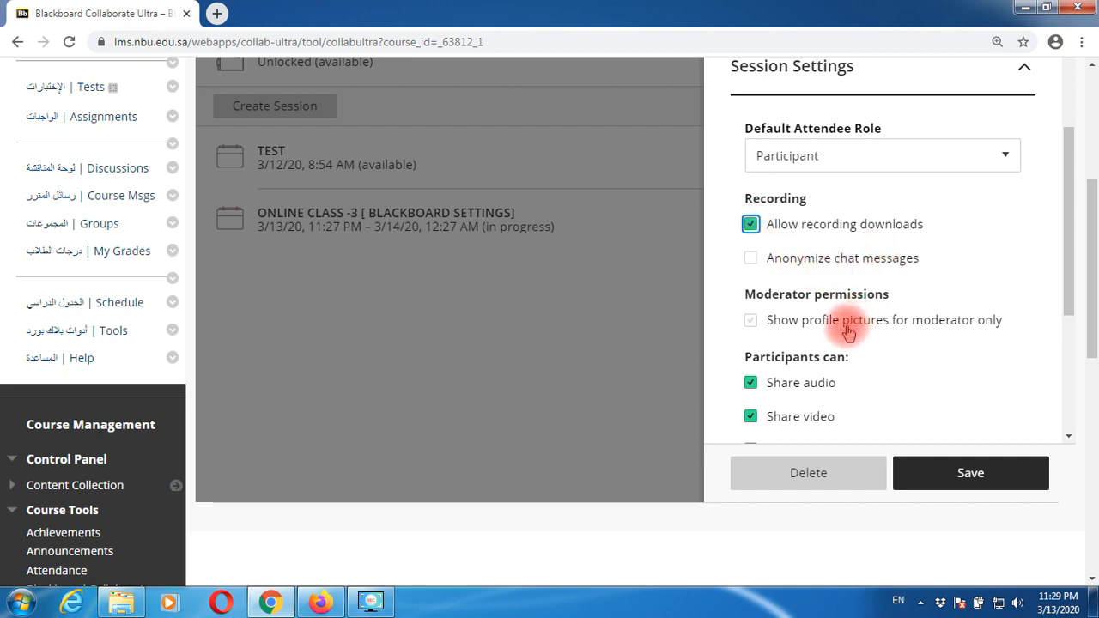
{"action": "scroll", "coordinate": [848, 331], "scroll_direction": "down", "scroll_amount": 1}
{"action": "left_click", "coordinate": [750, 338]}
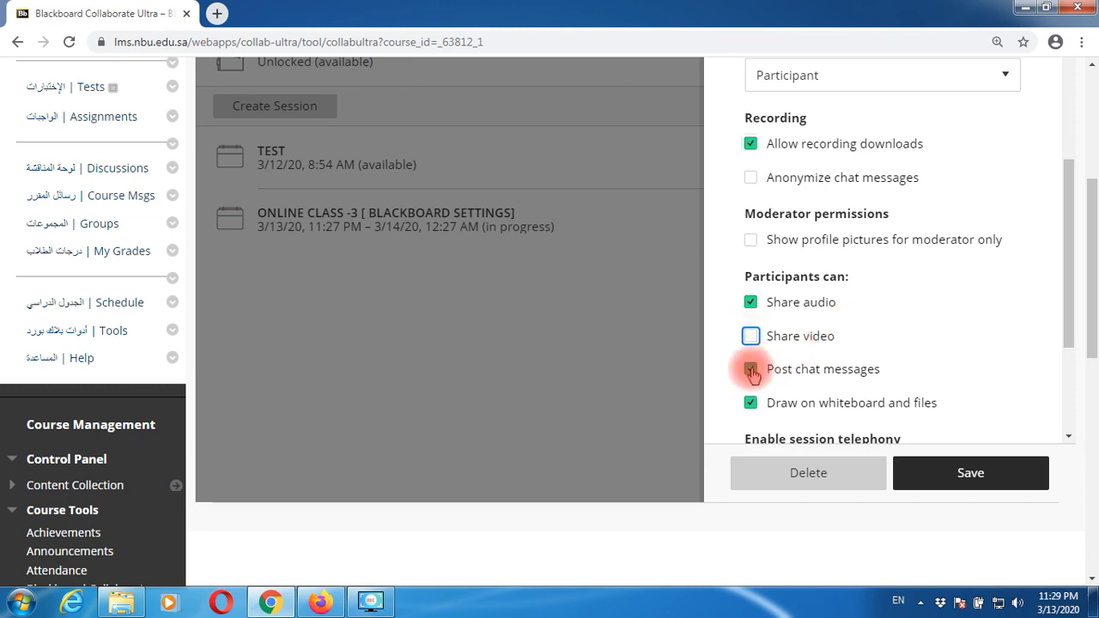
{"action": "left_click", "coordinate": [751, 402]}
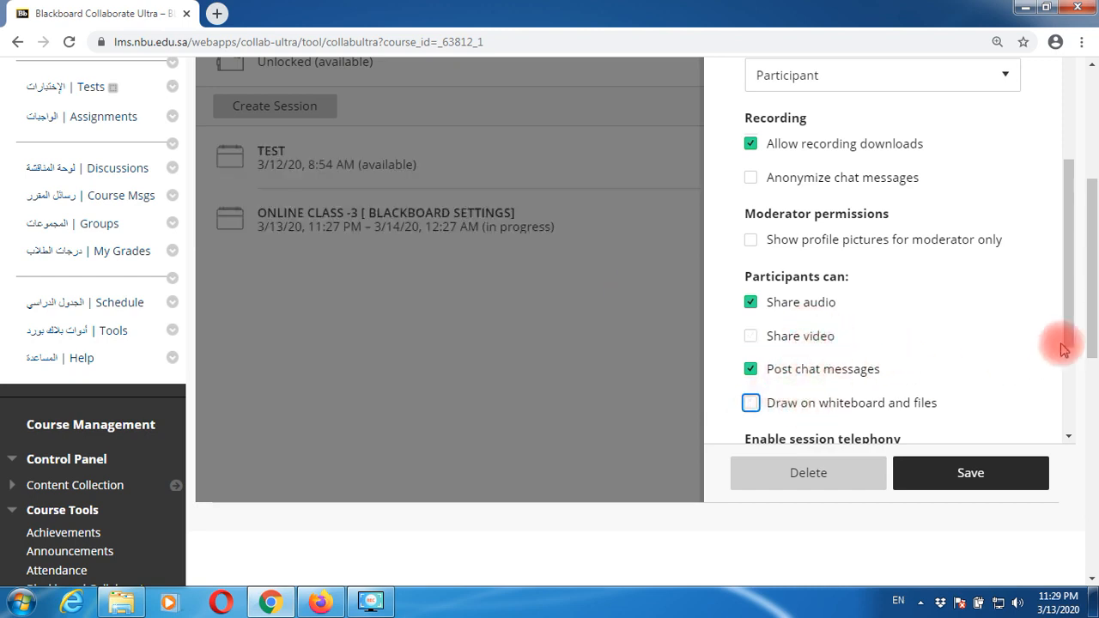
{"action": "left_click_drag", "start_coordinate": [1067, 302], "coordinate": [1062, 404]}
{"action": "left_click", "coordinate": [970, 481]}
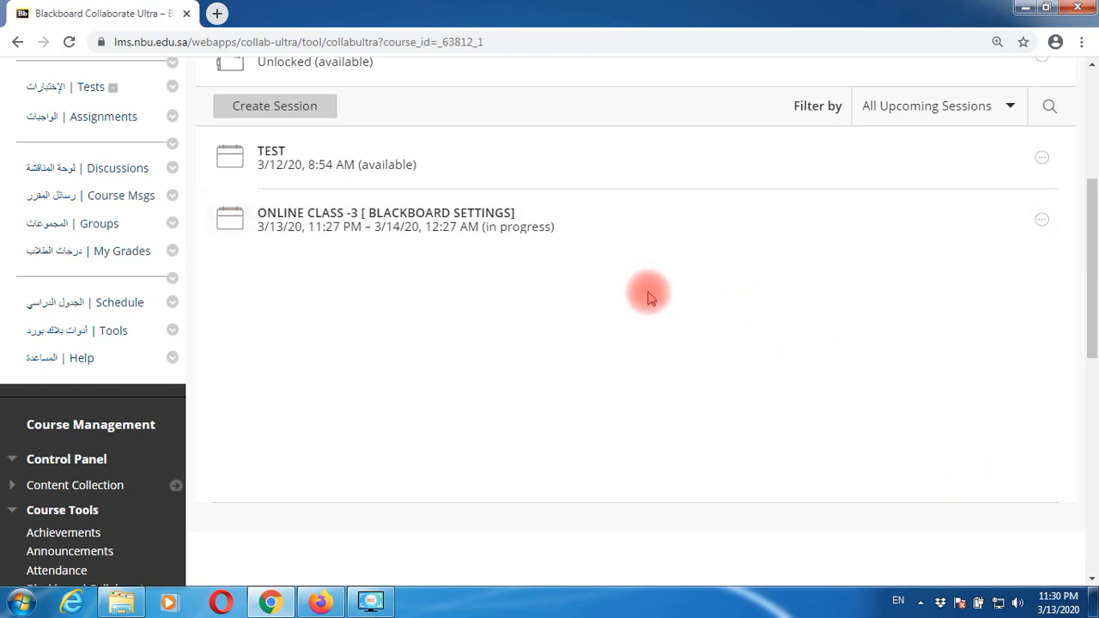
- Copy the guest link of ONLINE CLASS -3 and close its details panel
{"action": "left_click", "coordinate": [527, 223]}
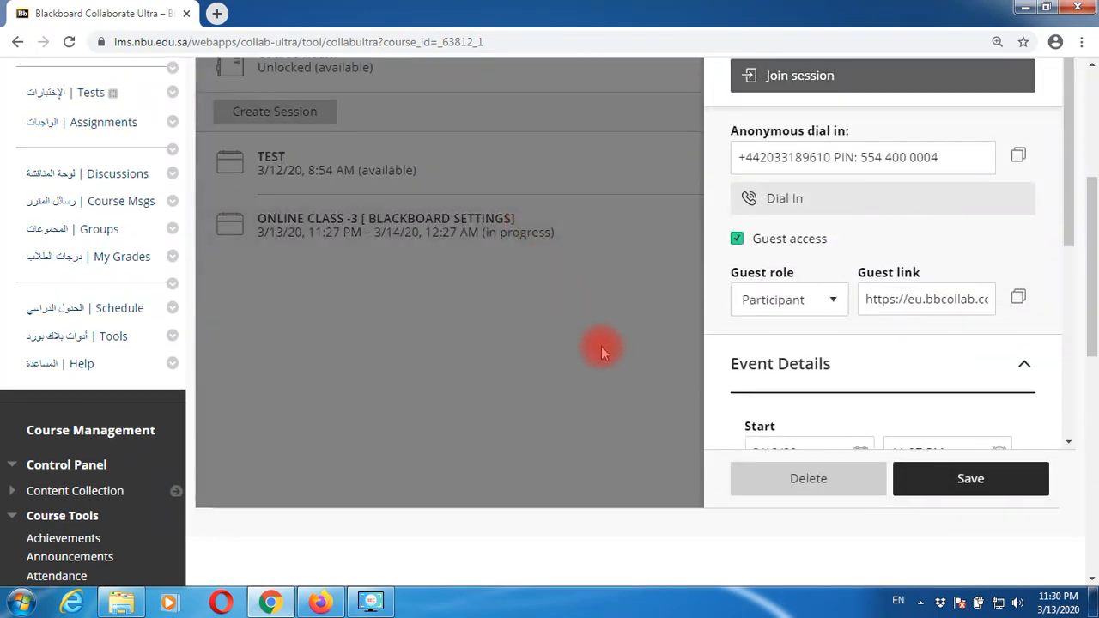
{"action": "scroll", "coordinate": [601, 340], "scroll_direction": "up", "scroll_amount": 1}
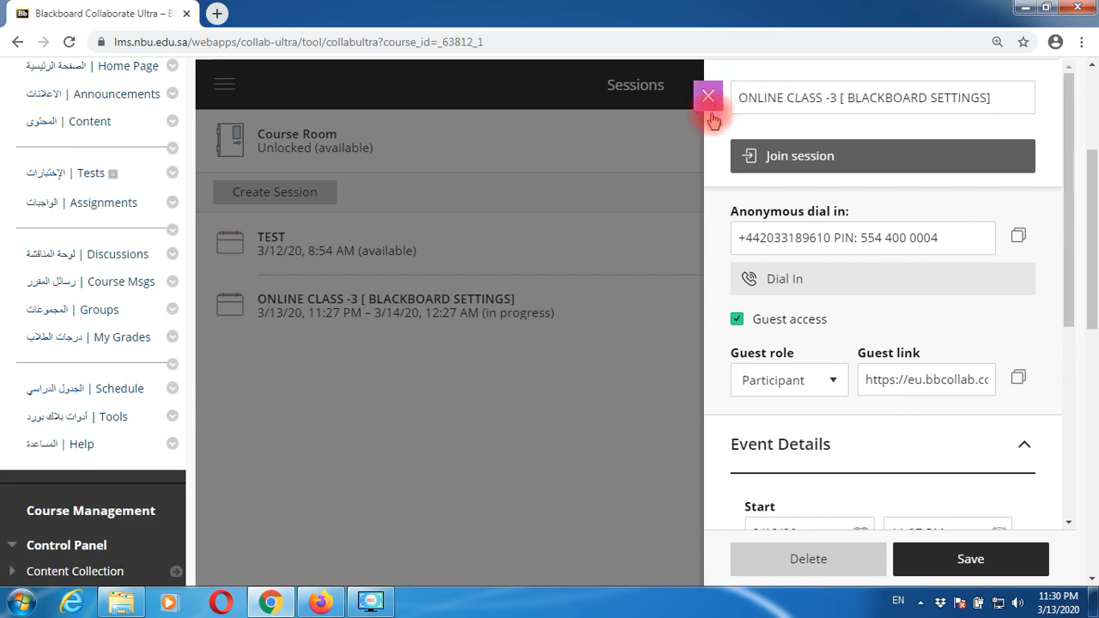
{"action": "left_click", "coordinate": [466, 316]}
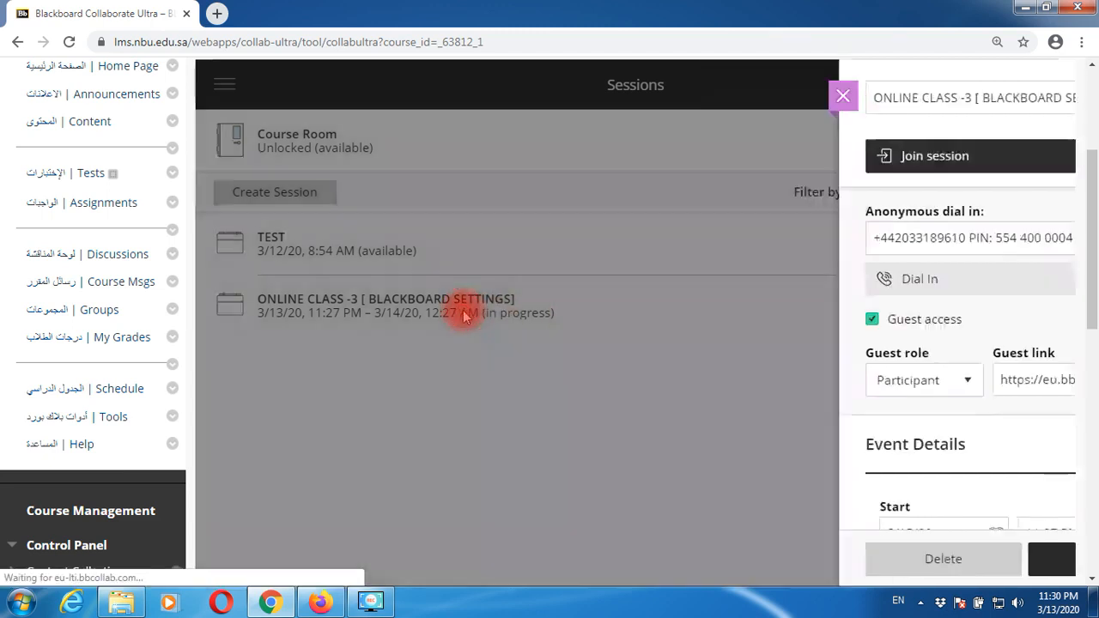
{"action": "left_click", "coordinate": [466, 315]}
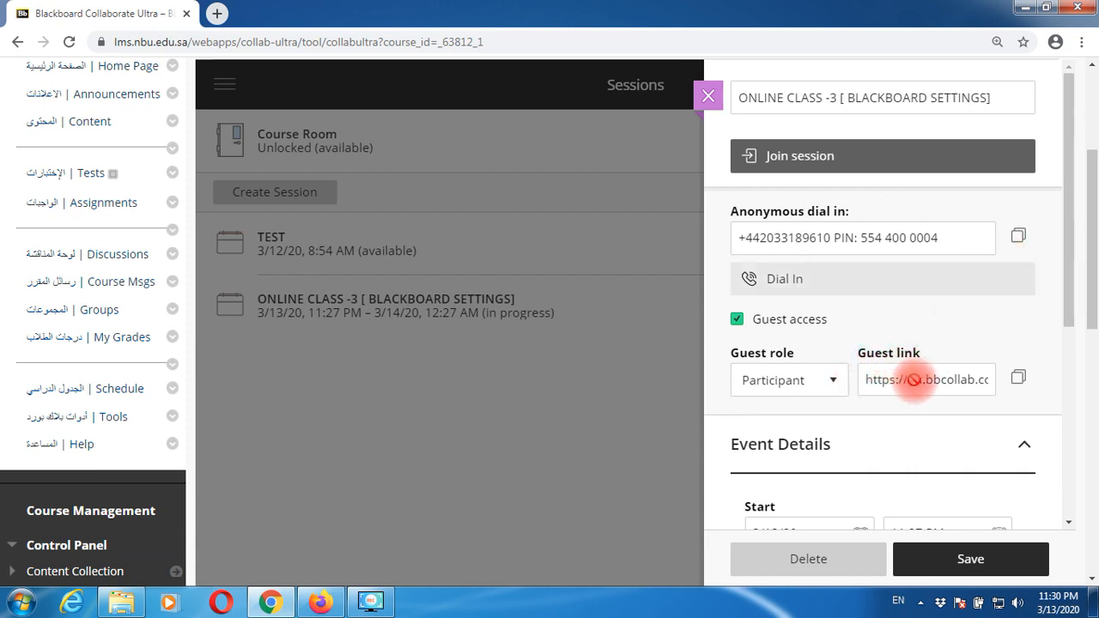
{"action": "left_click", "coordinate": [1019, 382]}
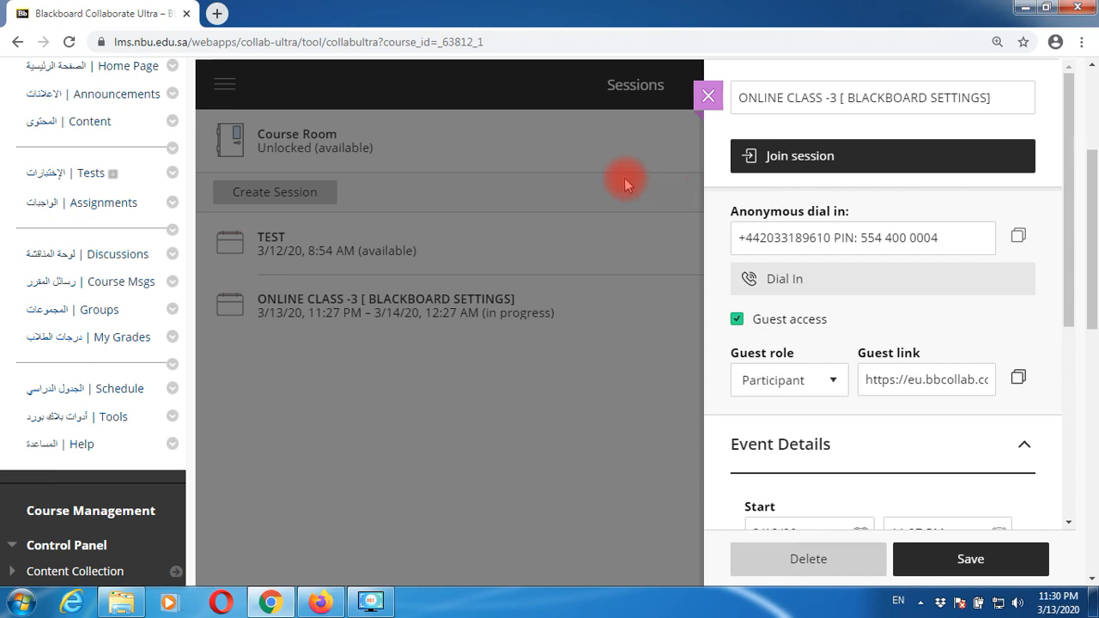
{"action": "left_click", "coordinate": [707, 97]}
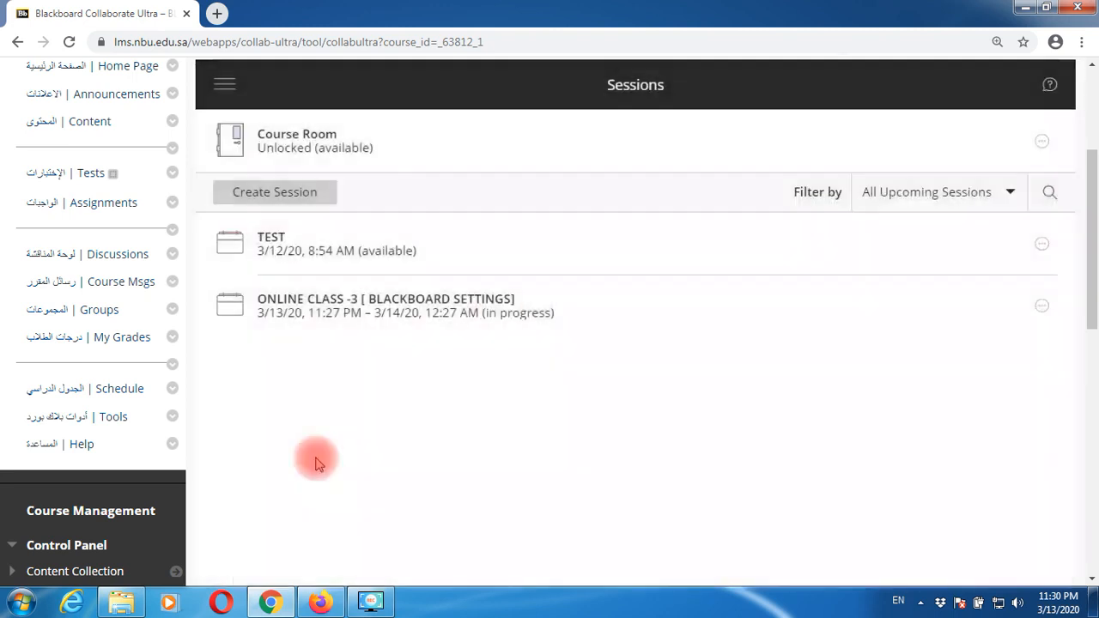
{"action": "scroll", "coordinate": [147, 387], "scroll_direction": "up", "scroll_amount": 2}
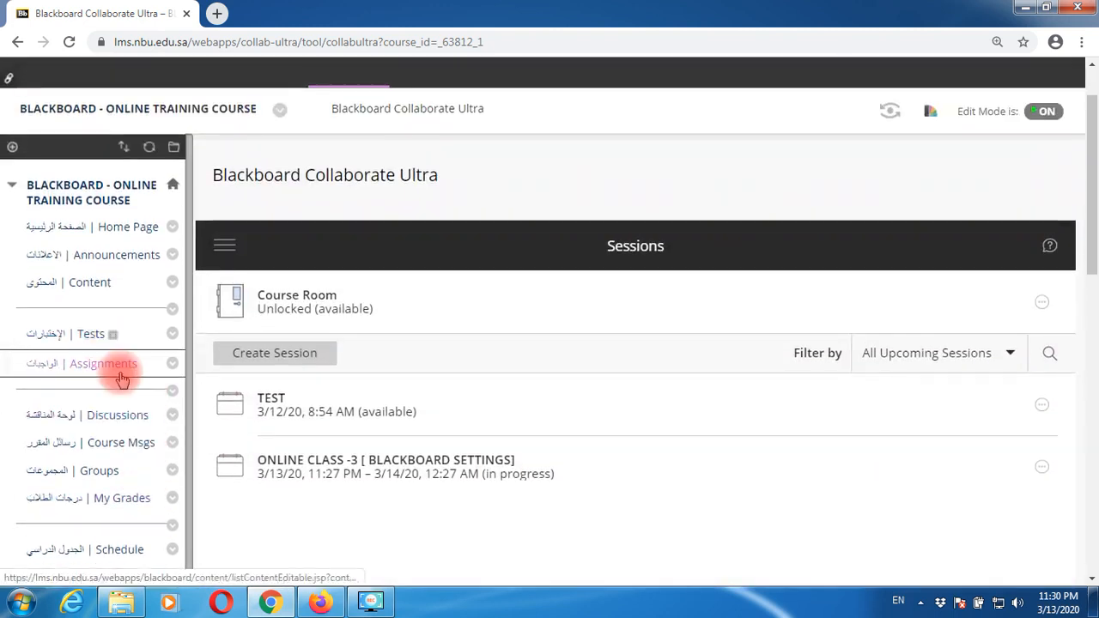
- Start a new Web Link from the course Content page's Build Content menu
{"action": "left_click", "coordinate": [77, 294]}
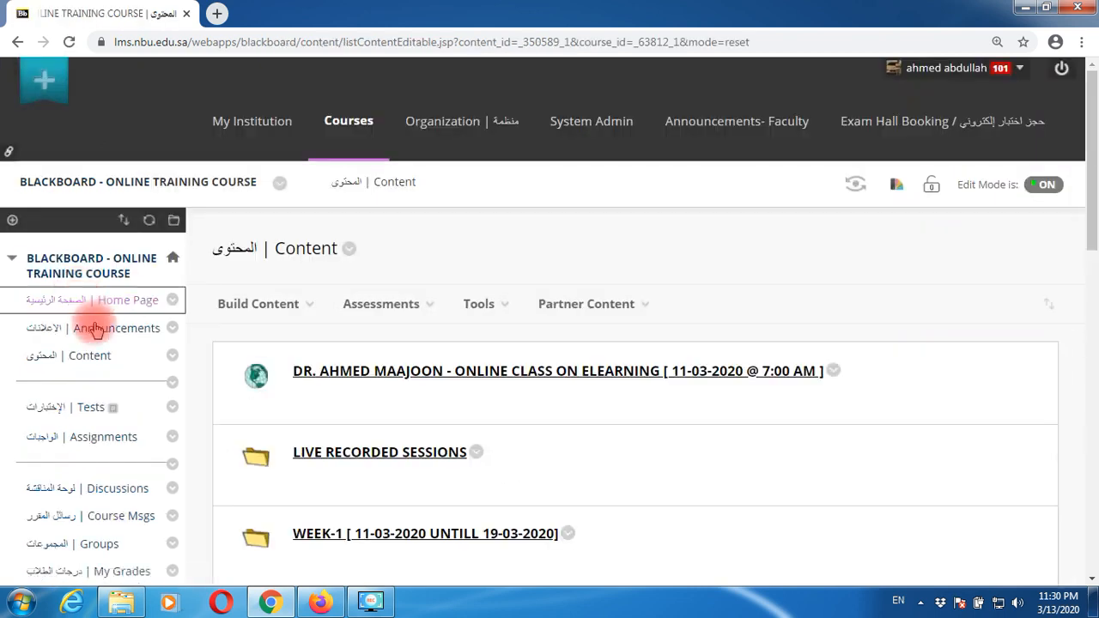
{"action": "left_click", "coordinate": [280, 316]}
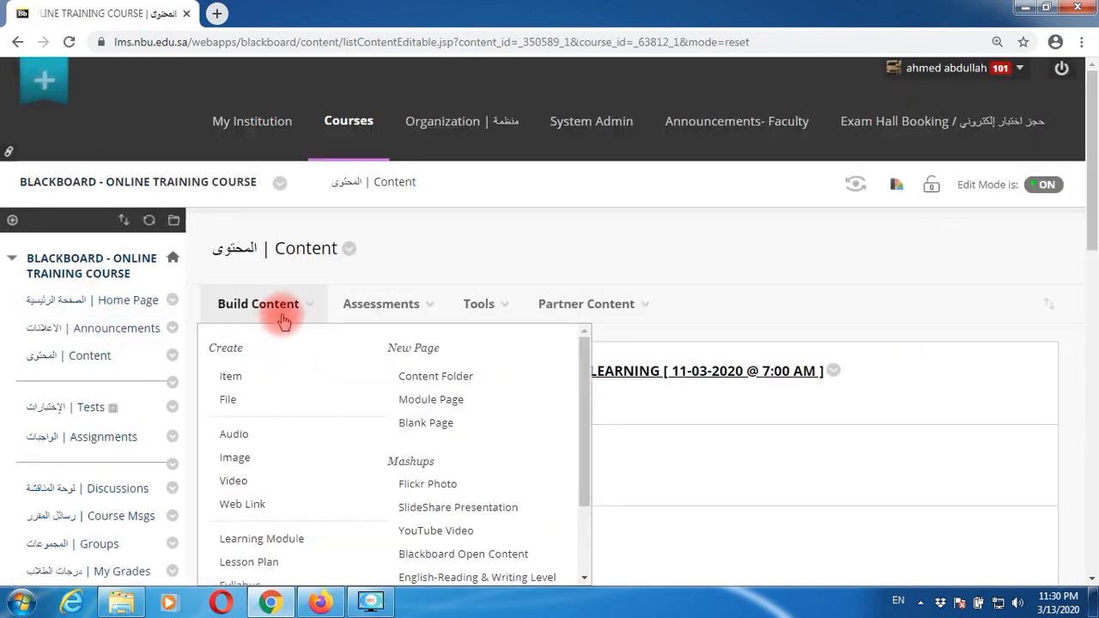
{"action": "left_click", "coordinate": [243, 504]}
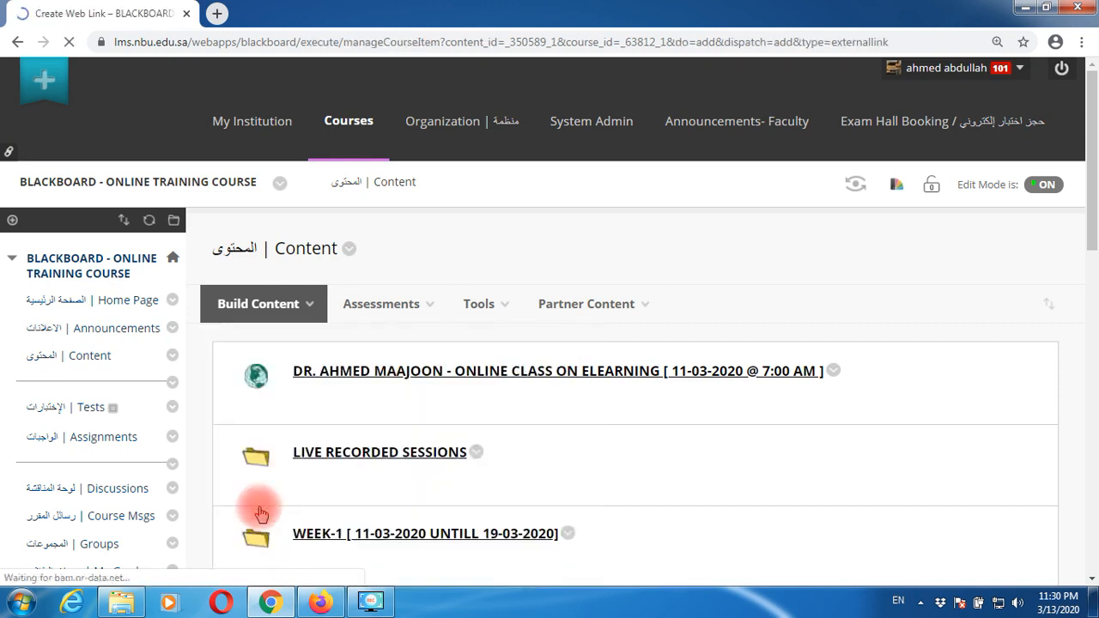
- Name the link 'ONLINE LASS 3 - BLACKBOARD SETTINGS', paste the session guest URL, and submit
{"action": "left_click", "coordinate": [438, 441]}
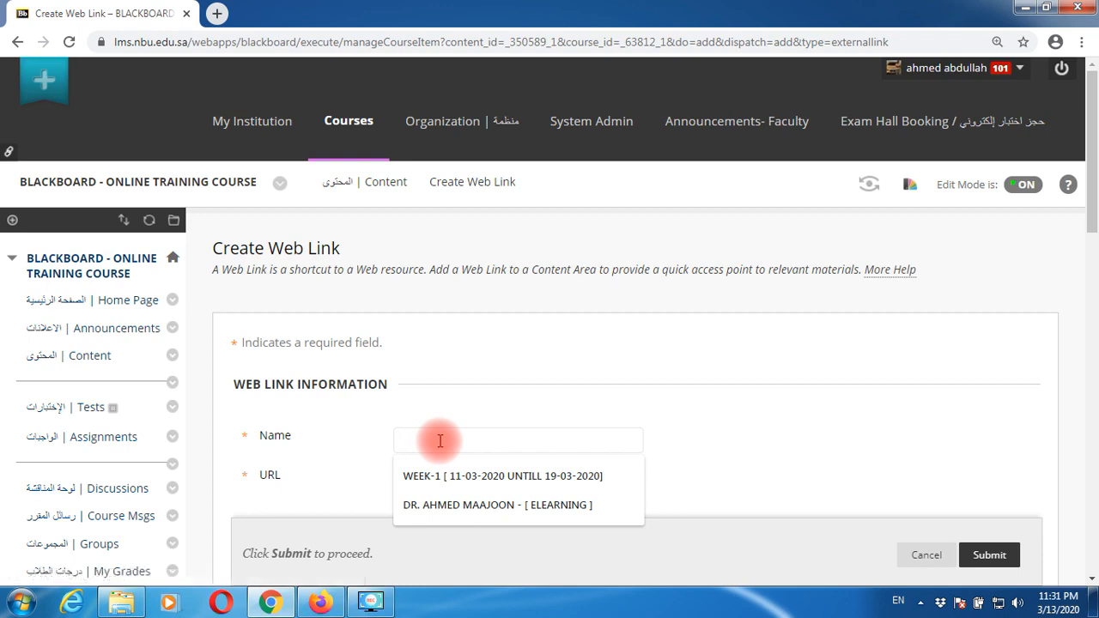
{"action": "type", "text": "N"}
{"action": "type", "text": "ONLIN"}
{"action": "type", "text": "ECLASS"}
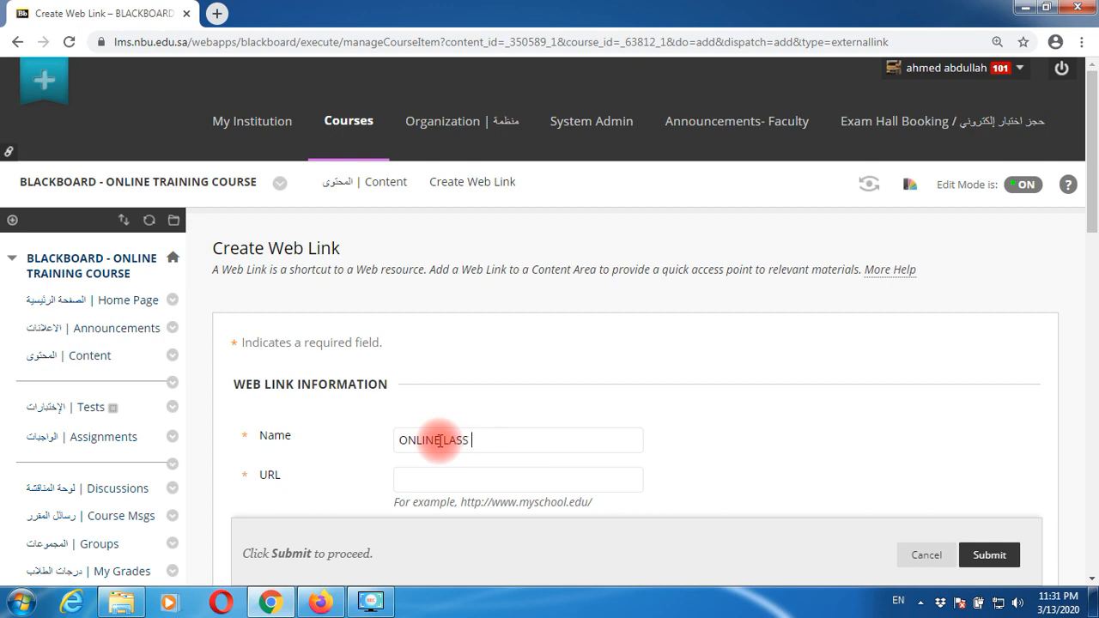
{"action": "type", "text": " 3 - BLACKBOARD SETTINGS"}
{"action": "left_click", "coordinate": [422, 473]}
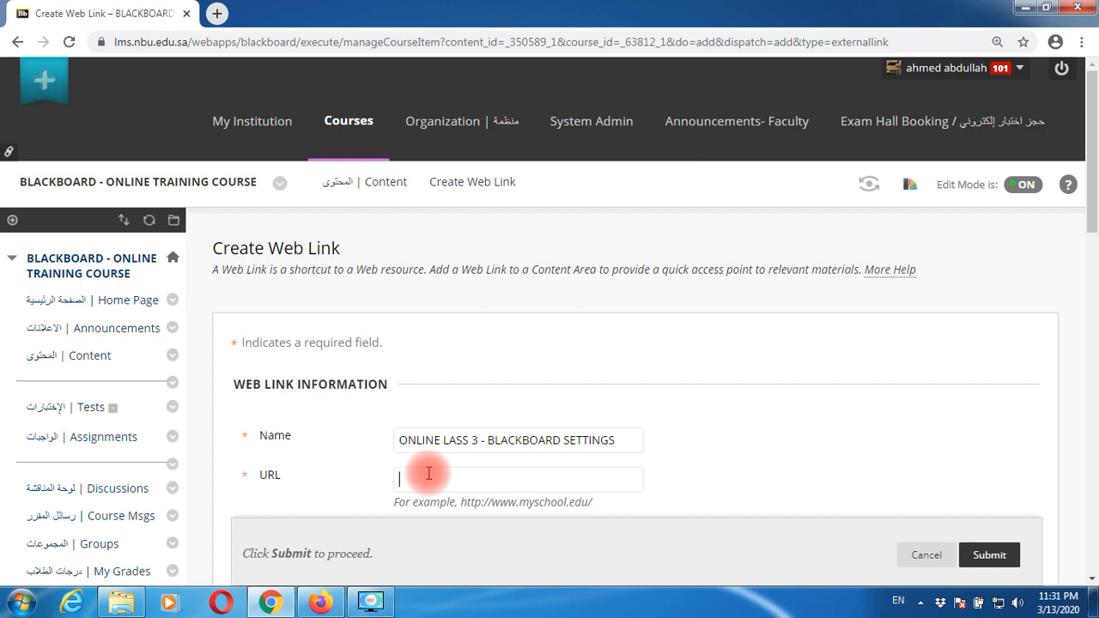
{"action": "key", "text": "ctrl+v"}
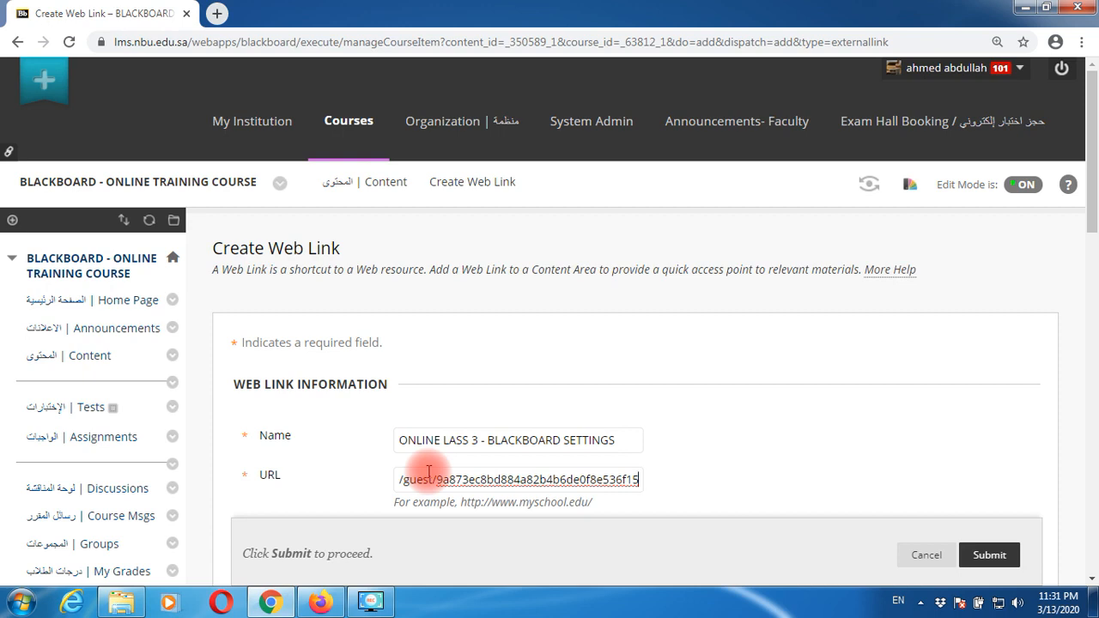
{"action": "scroll", "coordinate": [760, 434], "scroll_direction": "down", "scroll_amount": 2}
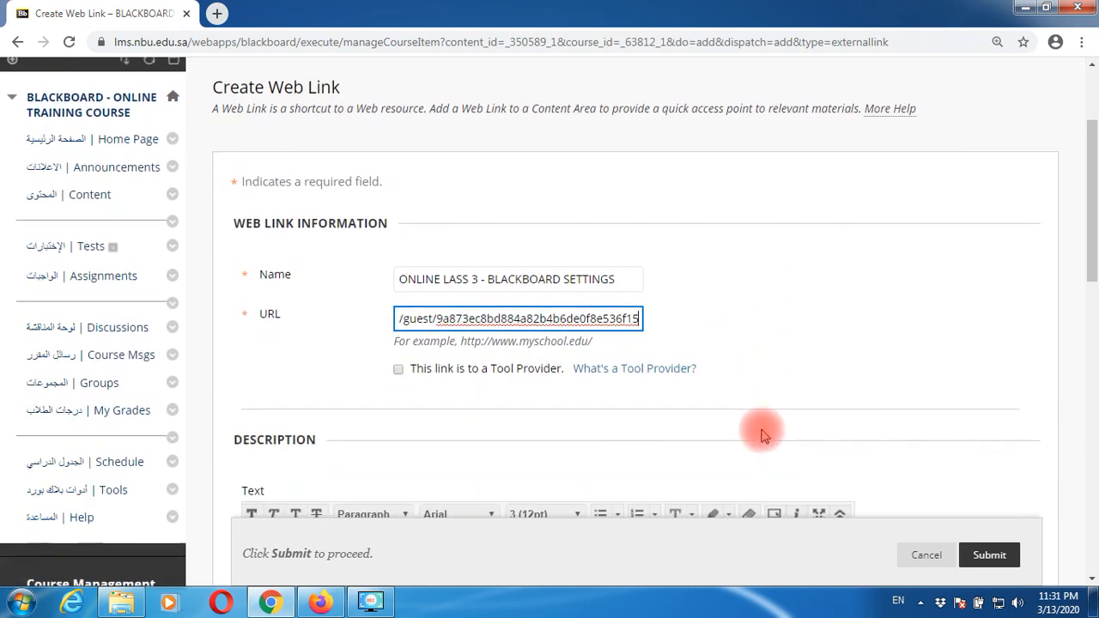
{"action": "left_click", "coordinate": [988, 558]}
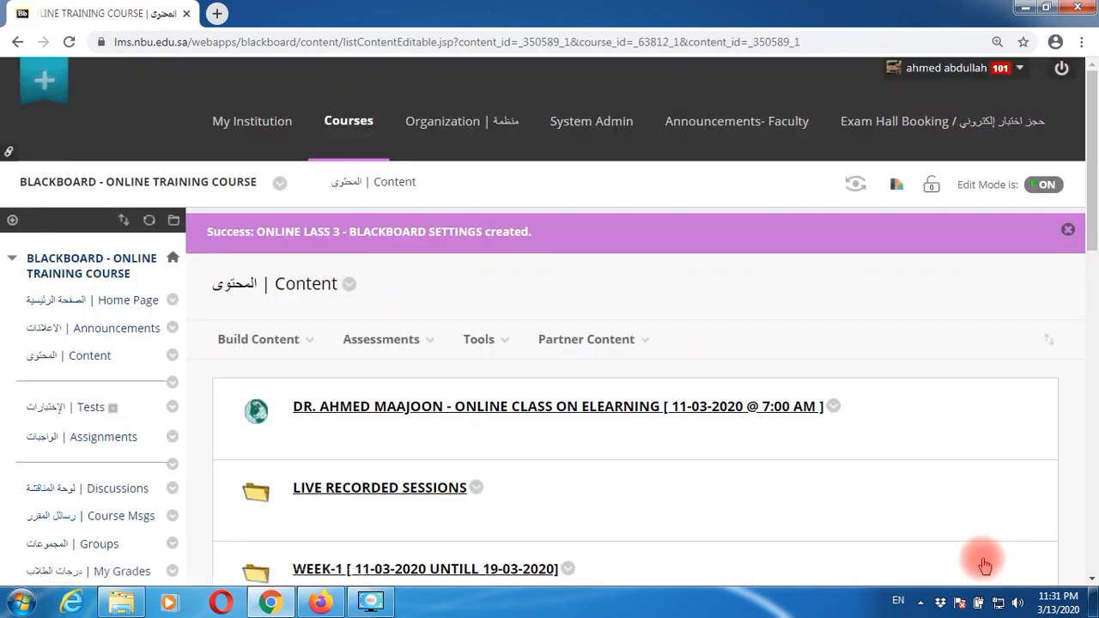
- Move the ONLINE LASS 3 - BLACKBOARD SETTINGS link to the top of Content and open its options
{"action": "scroll", "coordinate": [837, 473], "scroll_direction": "down", "scroll_amount": 1}
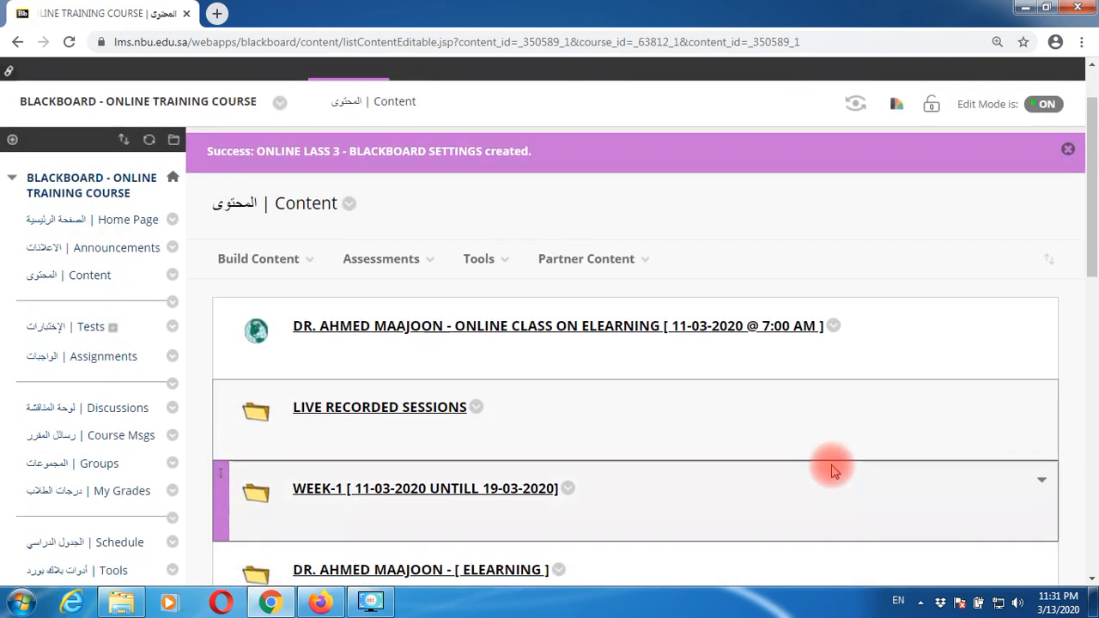
{"action": "scroll", "coordinate": [832, 464], "scroll_direction": "down", "scroll_amount": 2}
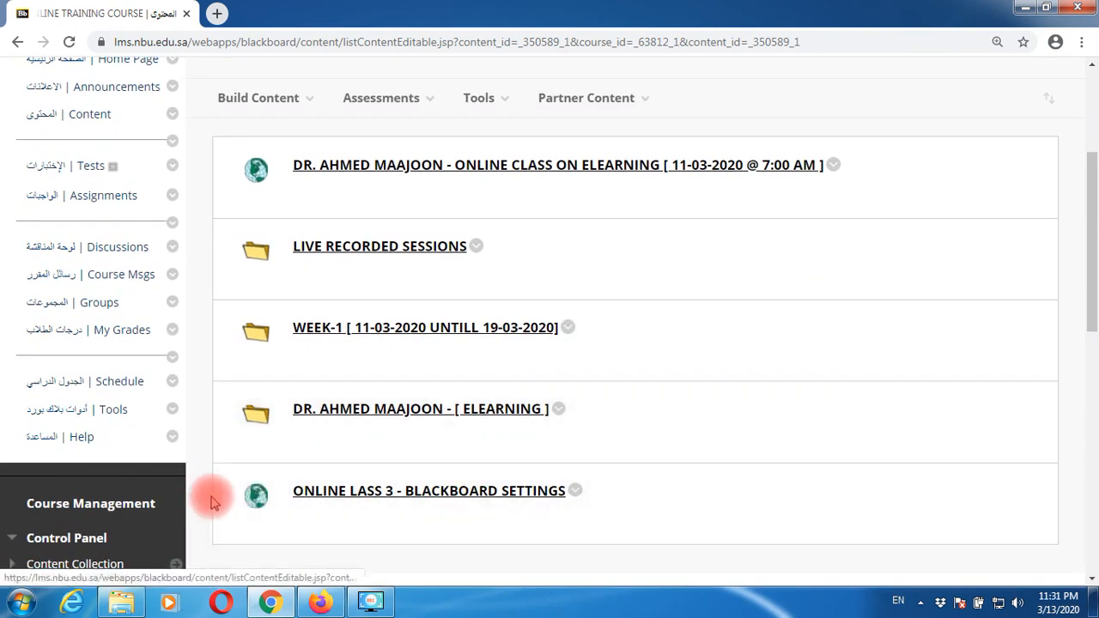
{"action": "left_click_drag", "start_coordinate": [220, 492], "coordinate": [225, 162]}
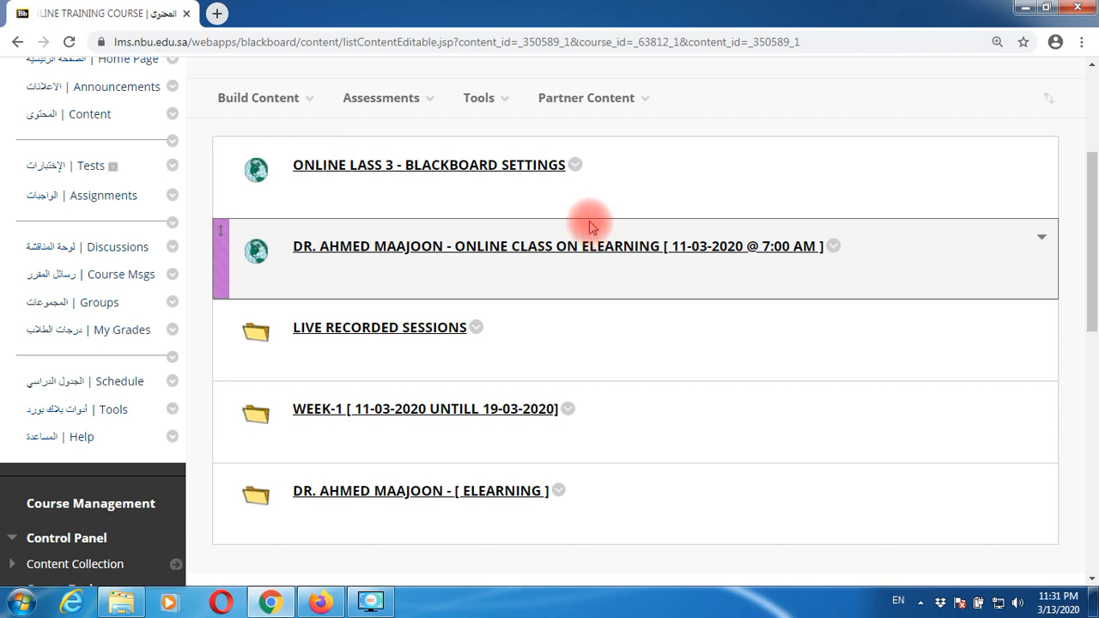
{"action": "left_click", "coordinate": [575, 166]}
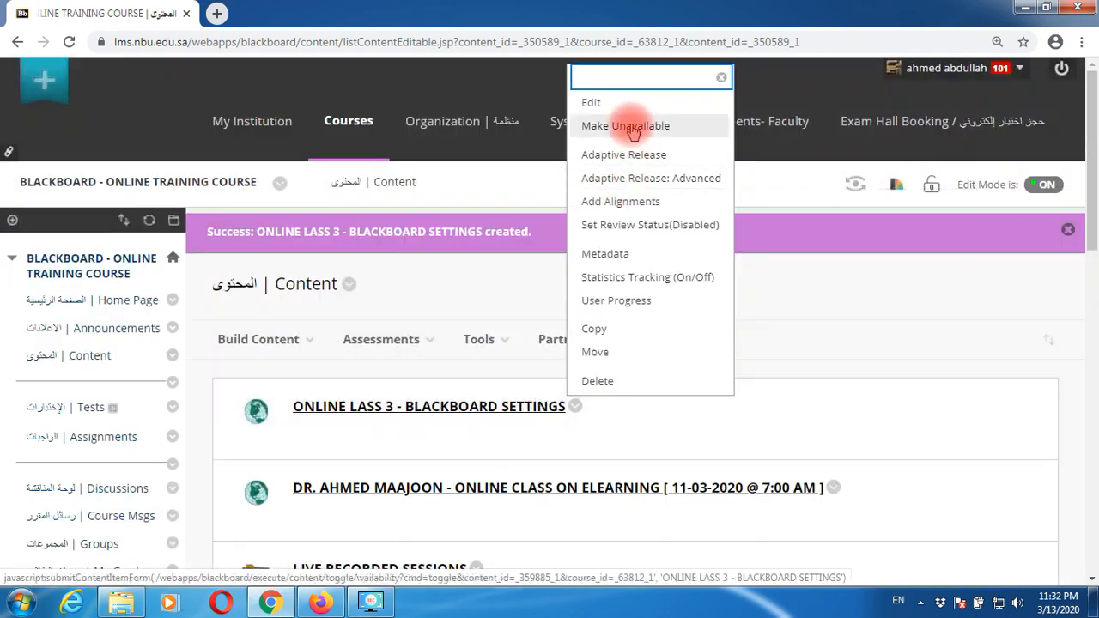
- Append the session date and time '[13-03-2020 @ 11:00 AM]' to the web link's name and submit
{"action": "left_click", "coordinate": [600, 104]}
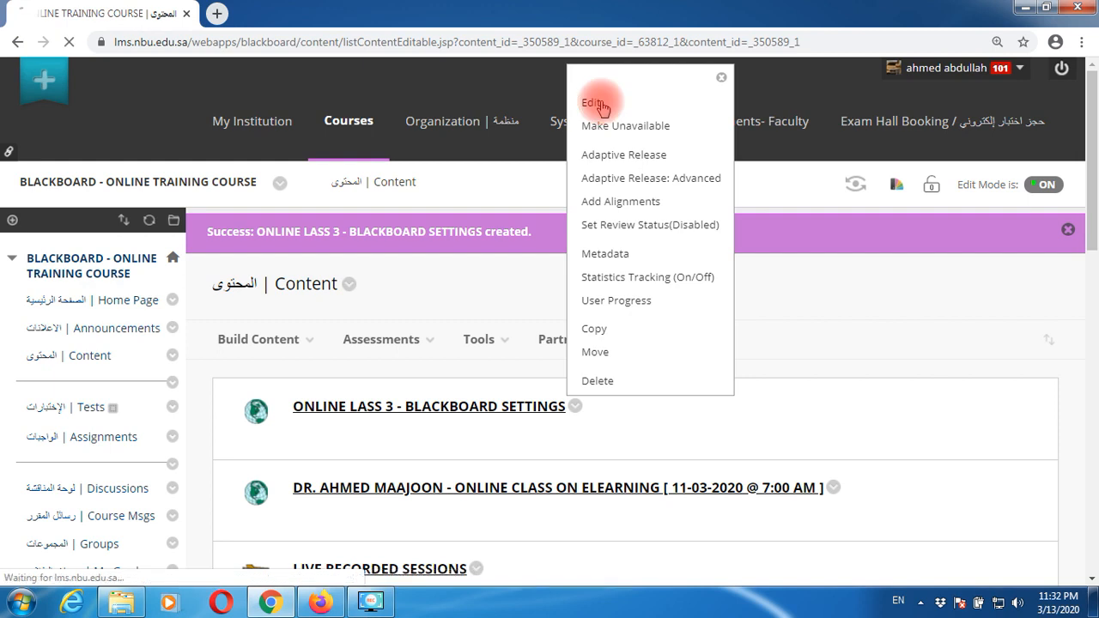
{"action": "left_click", "coordinate": [626, 441]}
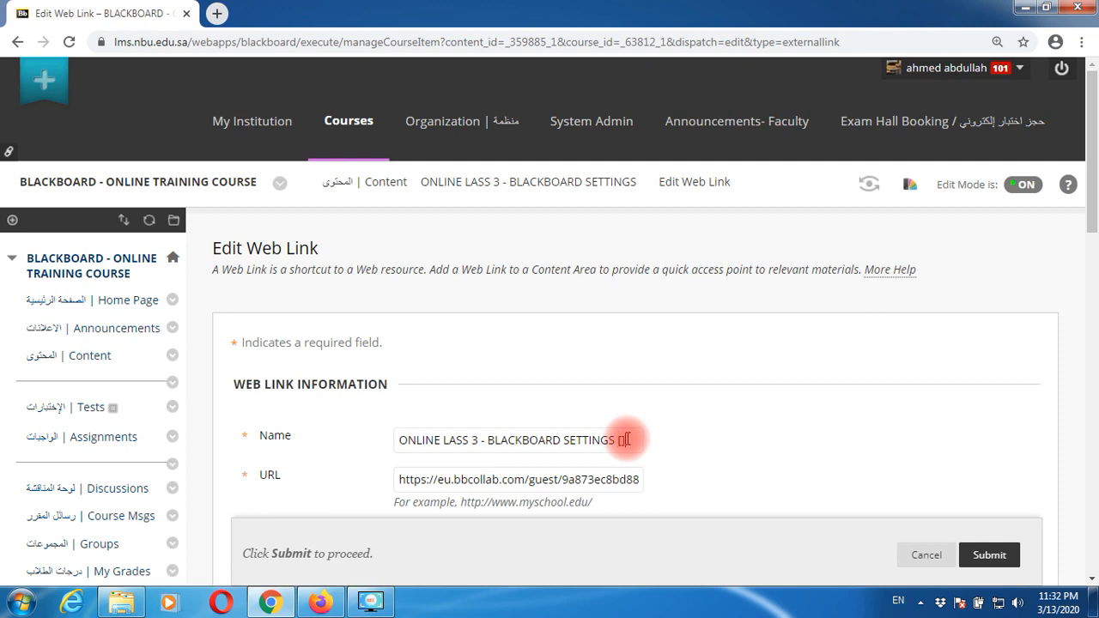
{"action": "type", "text": "[13-03-2"}
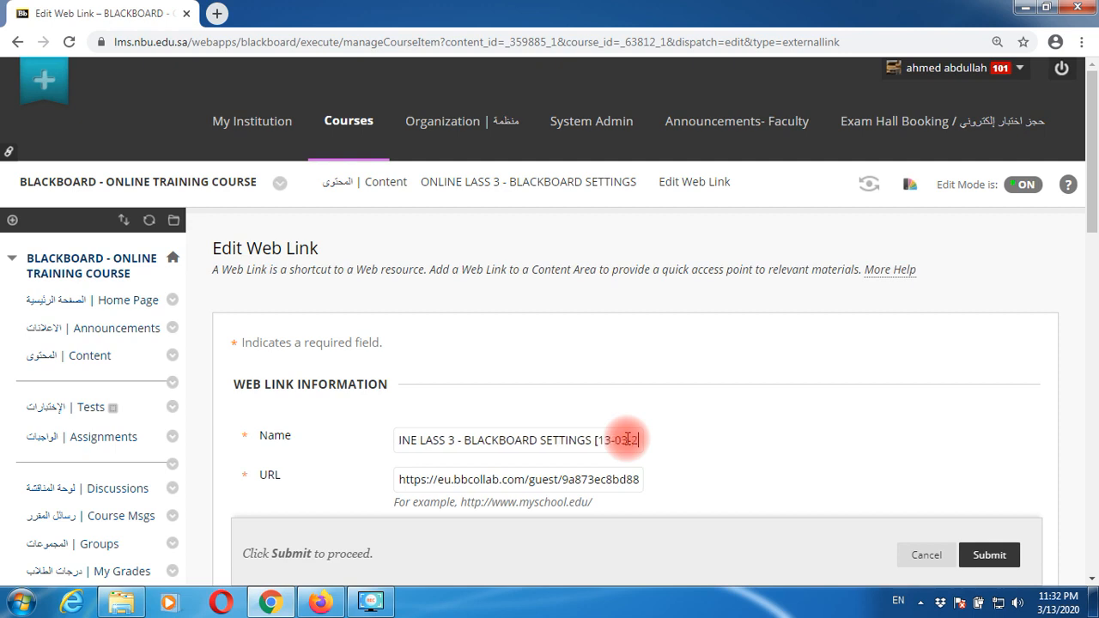
{"action": "type", "text": "020]"}
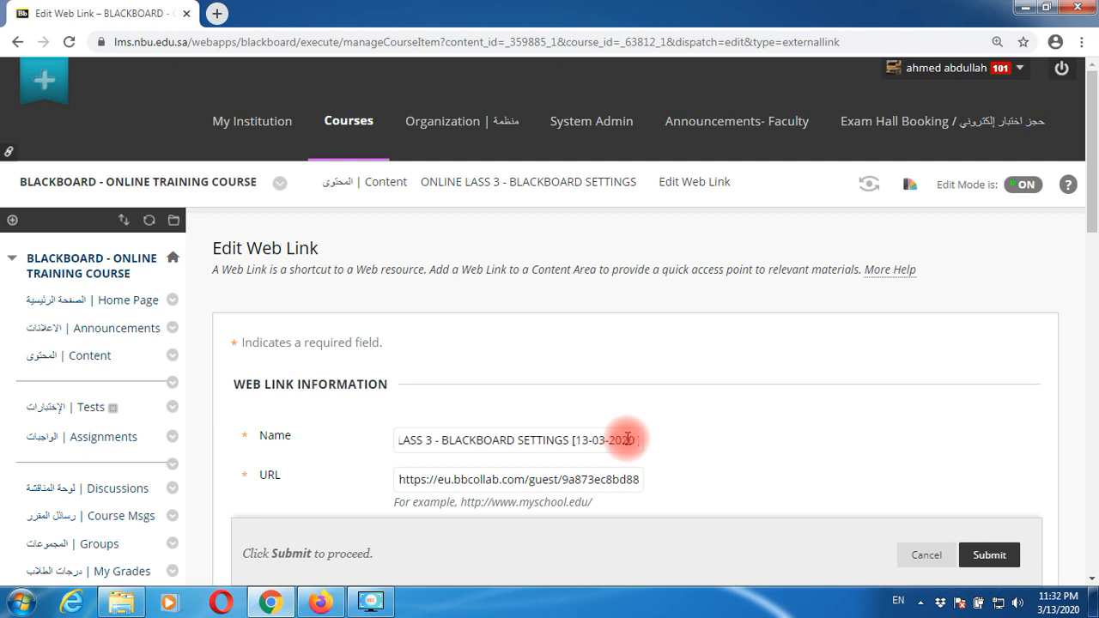
{"action": "type", "text": "@"}
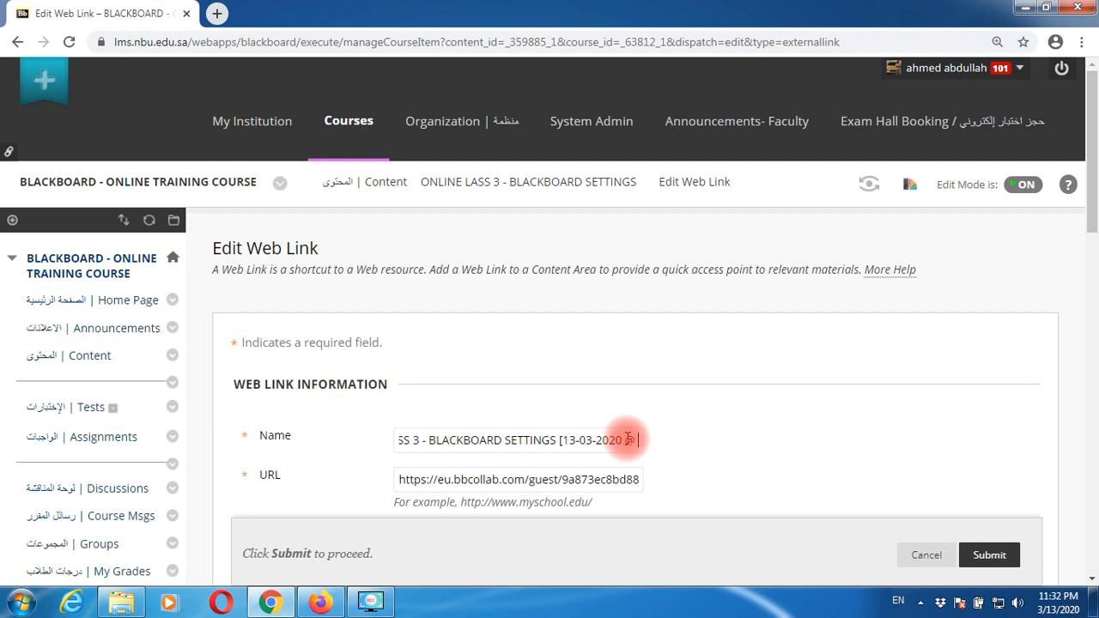
{"action": "type", "text": " 10:"}
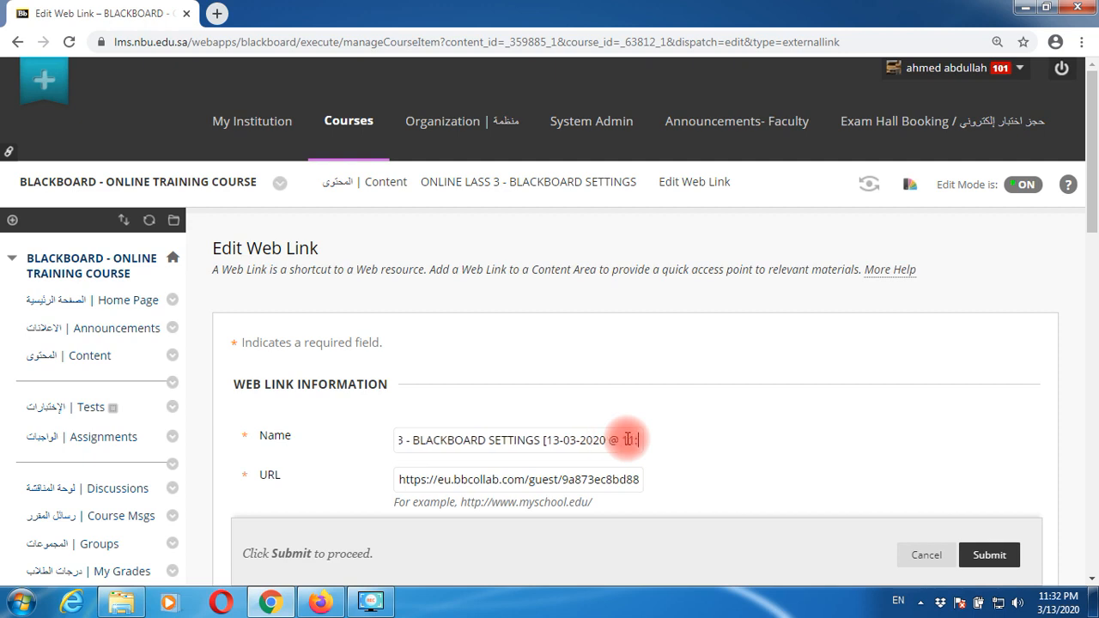
{"action": "type", "text": "00A"}
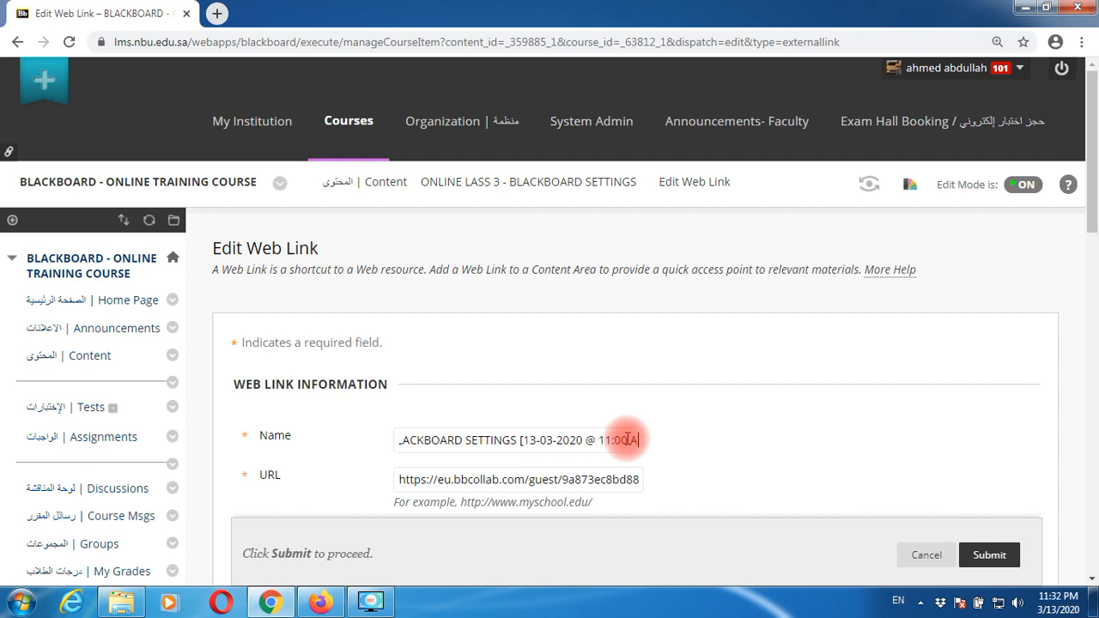
{"action": "type", "text": "M"}
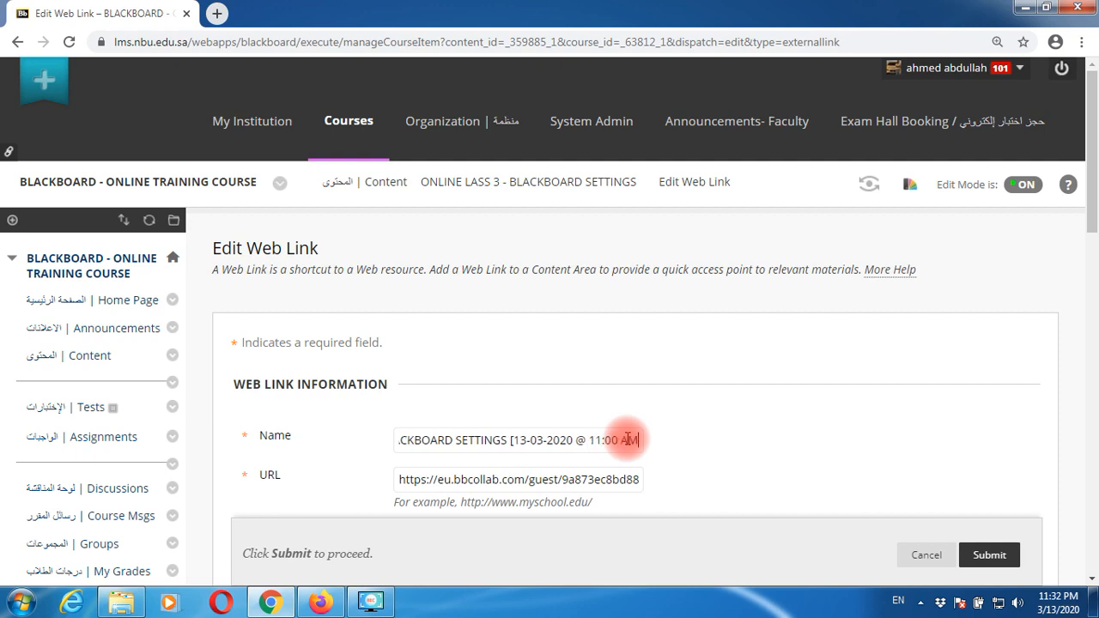
{"action": "left_click", "coordinate": [988, 555]}
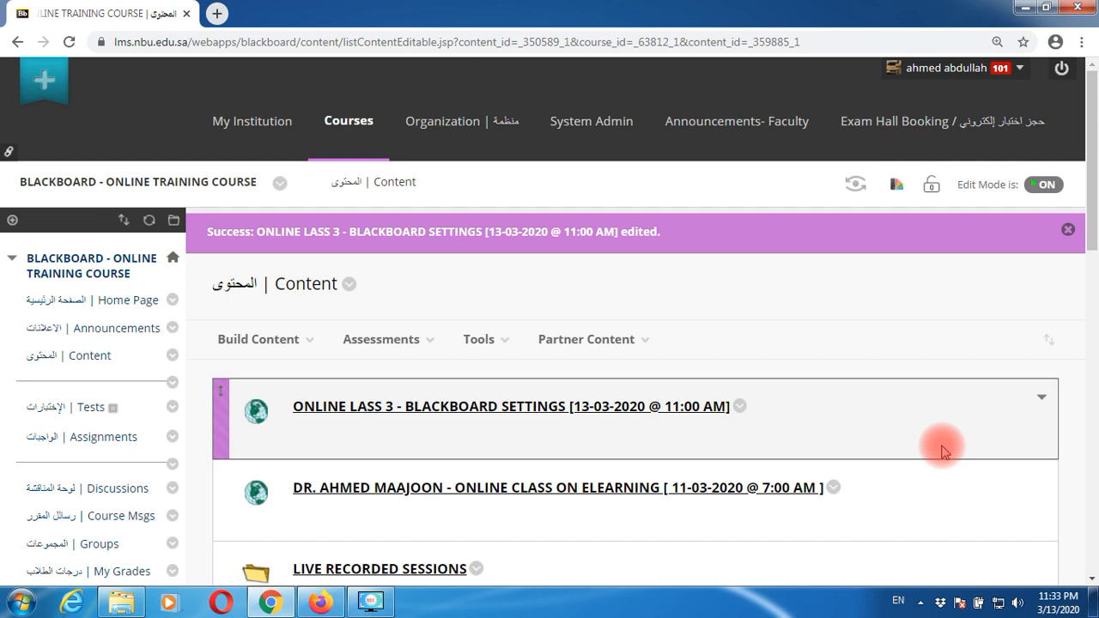
- Scroll down the Content page past the renamed link to the Course Tools list
{"action": "scroll", "coordinate": [807, 473], "scroll_direction": "down", "scroll_amount": 5}
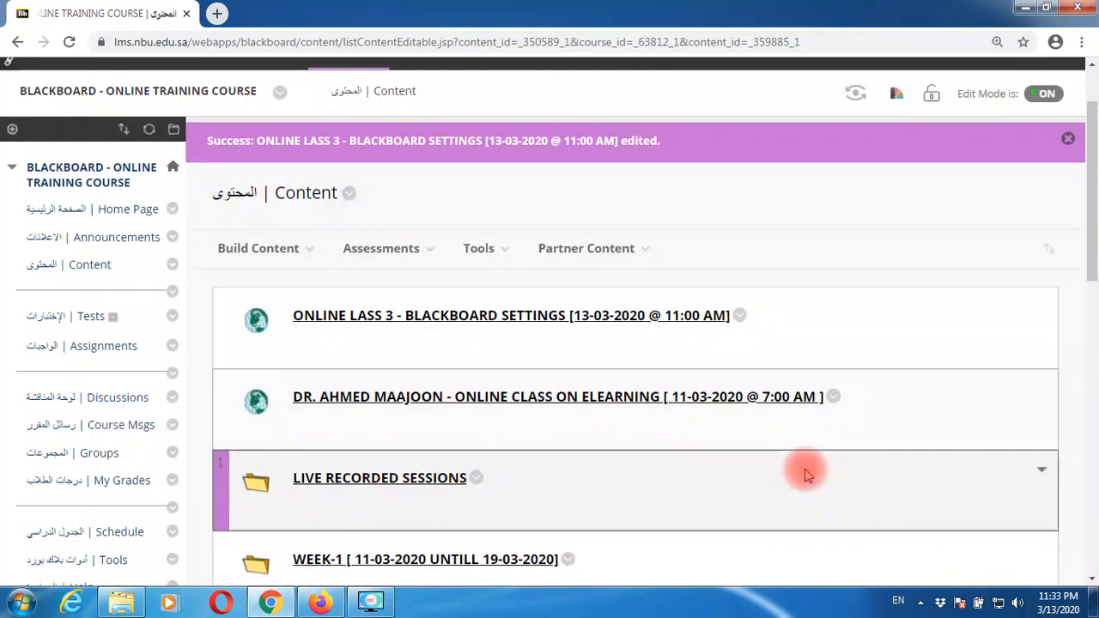
{"action": "scroll", "coordinate": [807, 473], "scroll_direction": "down", "scroll_amount": 3}
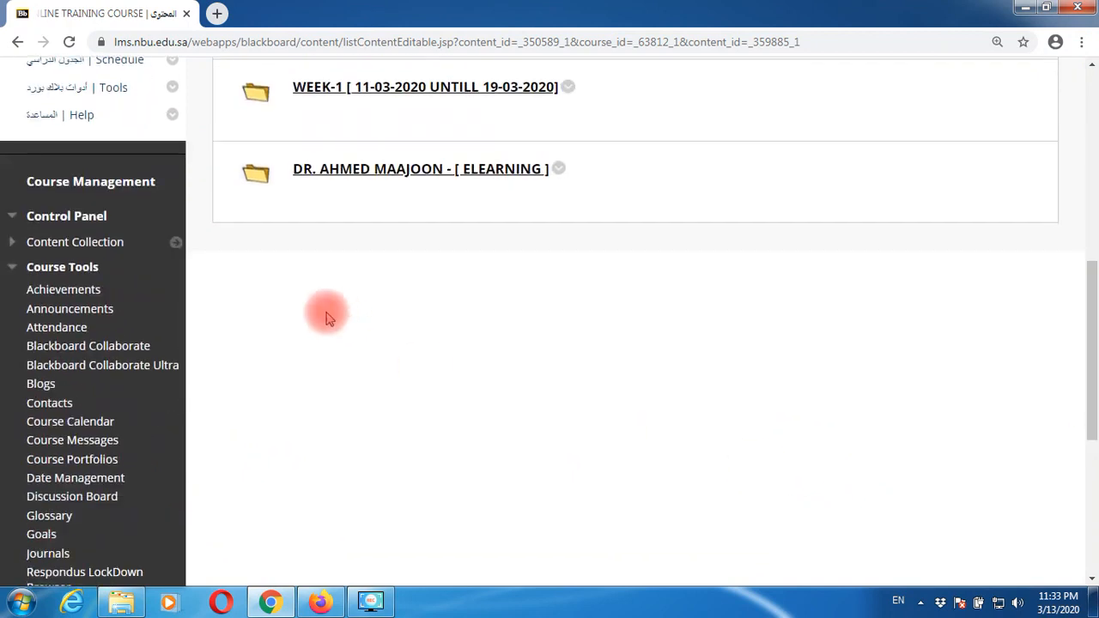
- Open Collaborate Ultra, filter to All Previous Sessions, and check BLACKBOARD ENGLISH - ONLINE TRAINING's settings
{"action": "left_click", "coordinate": [148, 374]}
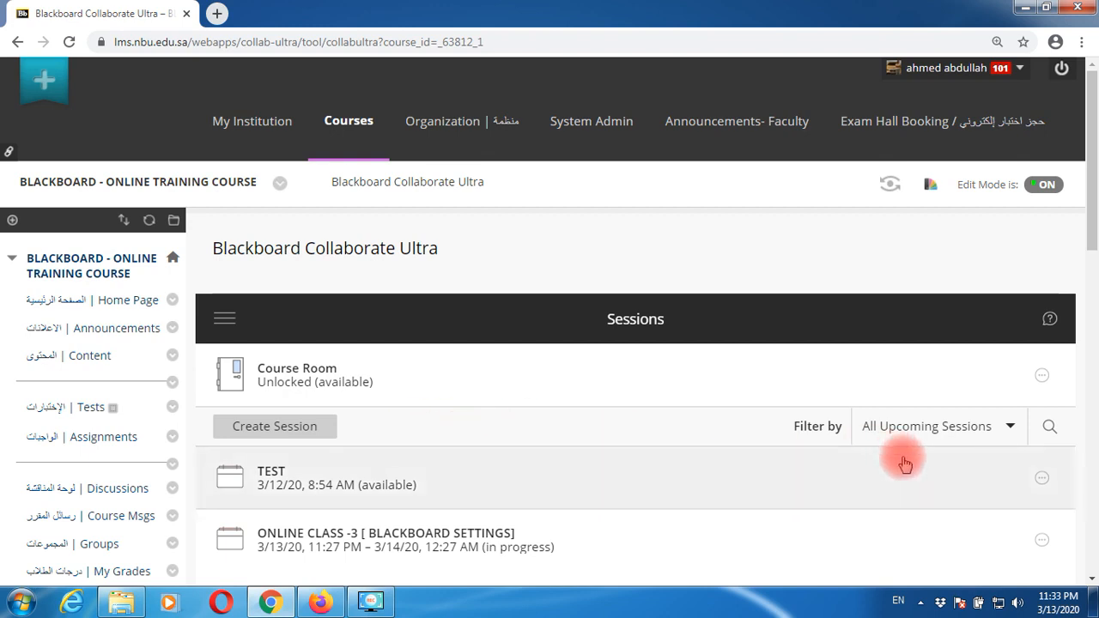
{"action": "left_click", "coordinate": [942, 436]}
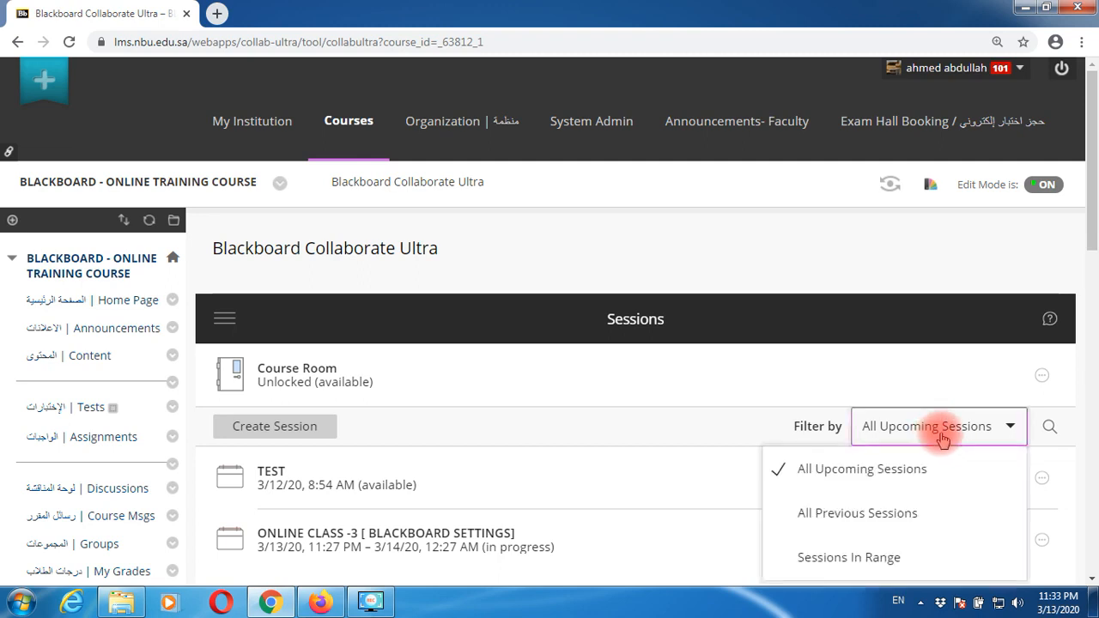
{"action": "left_click", "coordinate": [897, 513]}
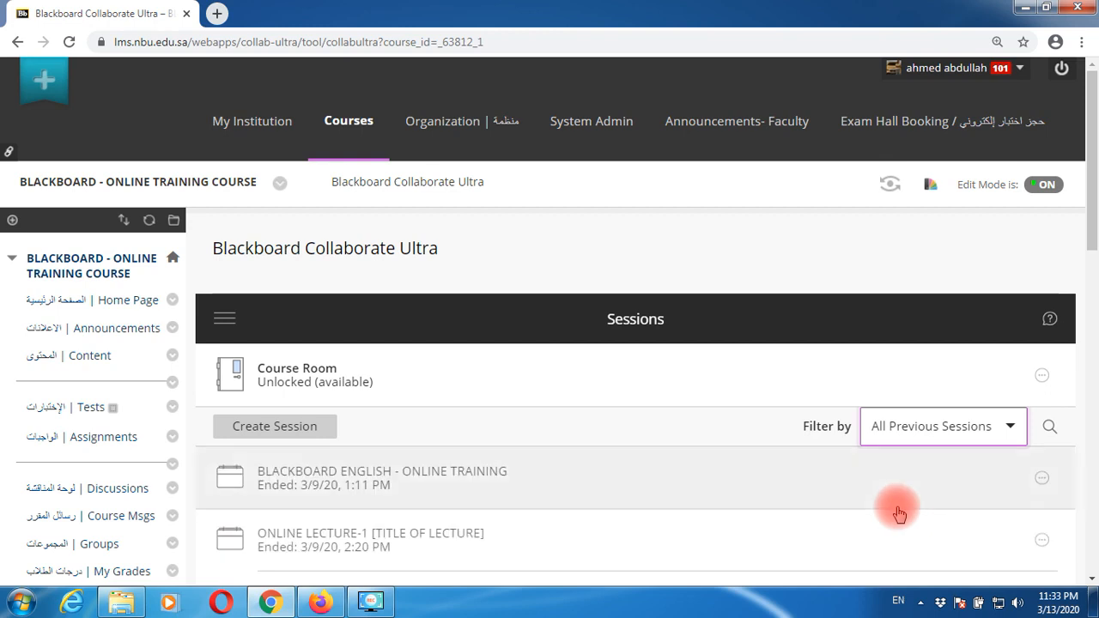
{"action": "scroll", "coordinate": [898, 513], "scroll_direction": "down", "scroll_amount": 1}
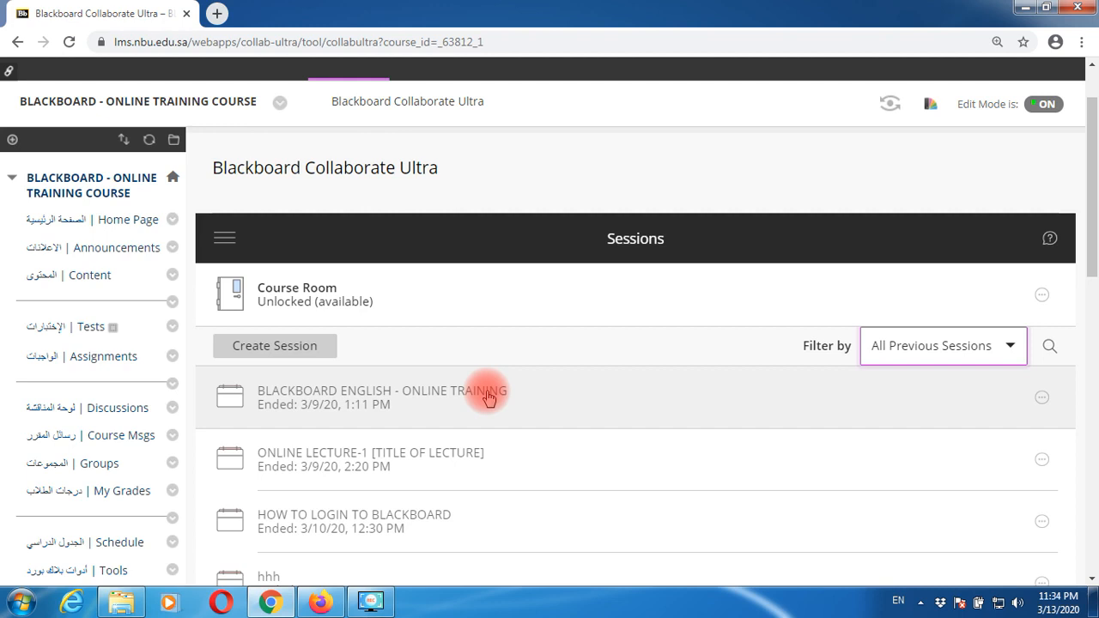
{"action": "left_click", "coordinate": [487, 395]}
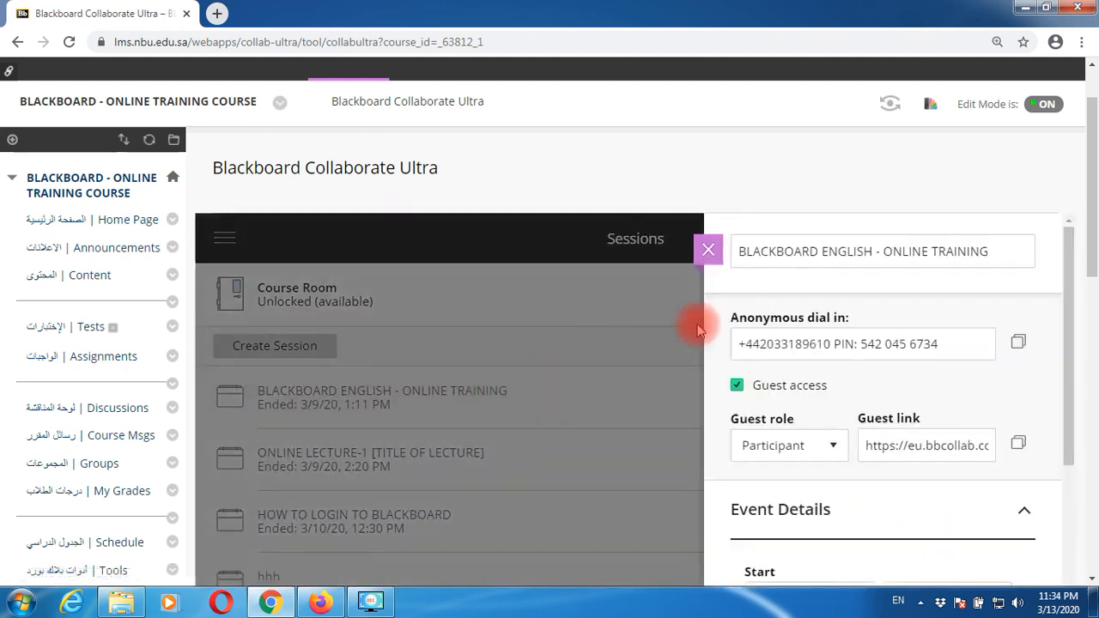
{"action": "left_click", "coordinate": [706, 251]}
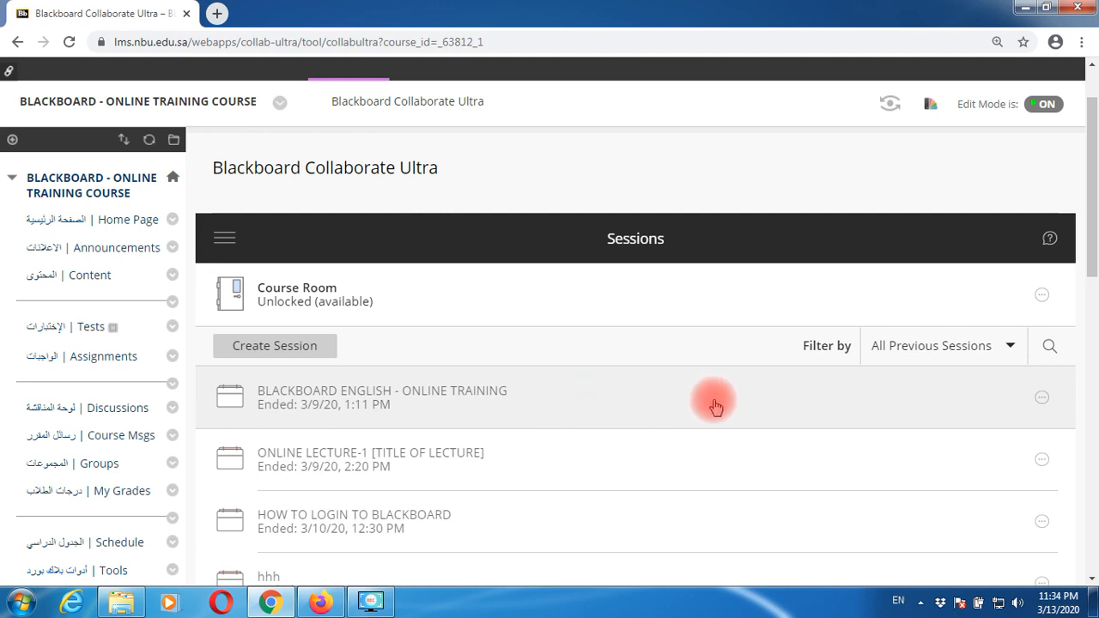
- View BLACKBOARD ENGLISH - ONLINE TRAINING's reports, noting 26 attendees and 02:54:13 duration, then open the attendance report
{"action": "left_click", "coordinate": [1043, 398]}
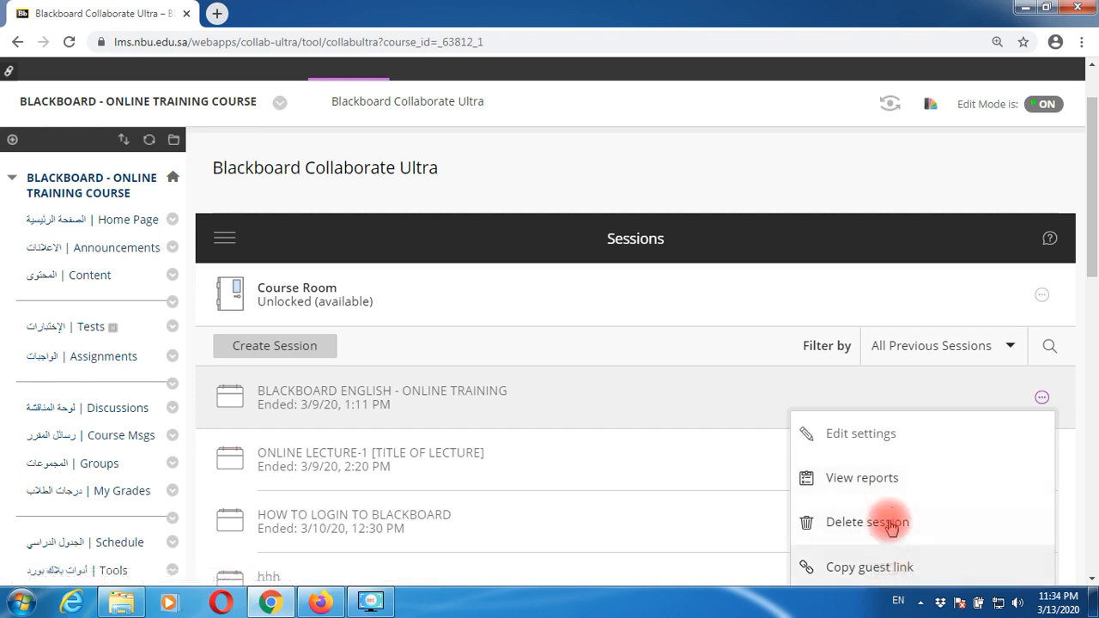
{"action": "left_click", "coordinate": [879, 486]}
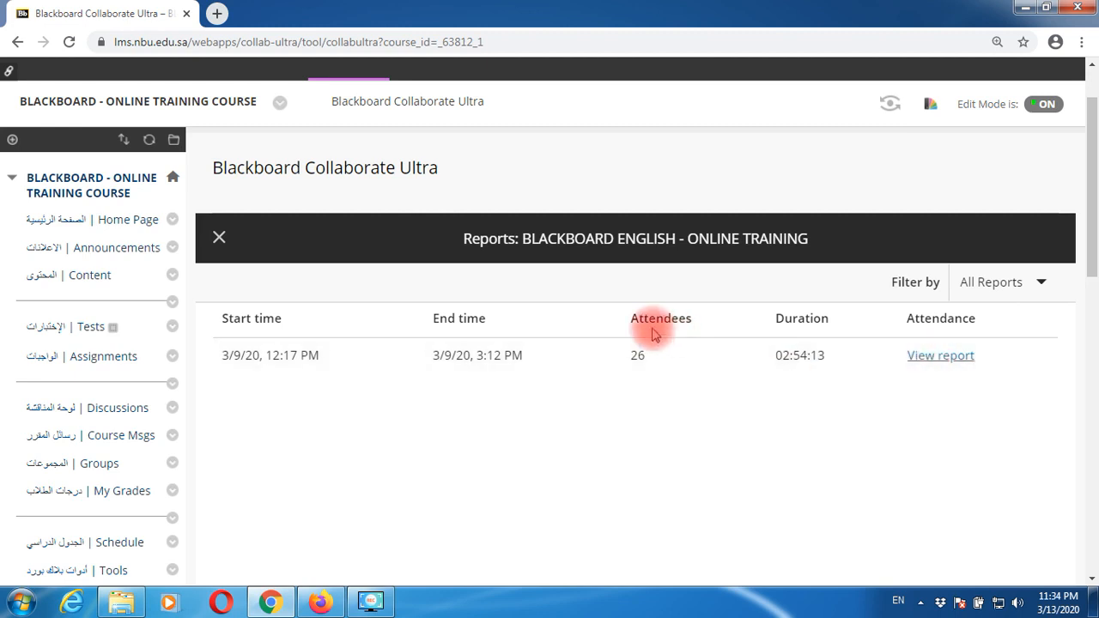
{"action": "left_click_drag", "start_coordinate": [621, 319], "coordinate": [696, 329]}
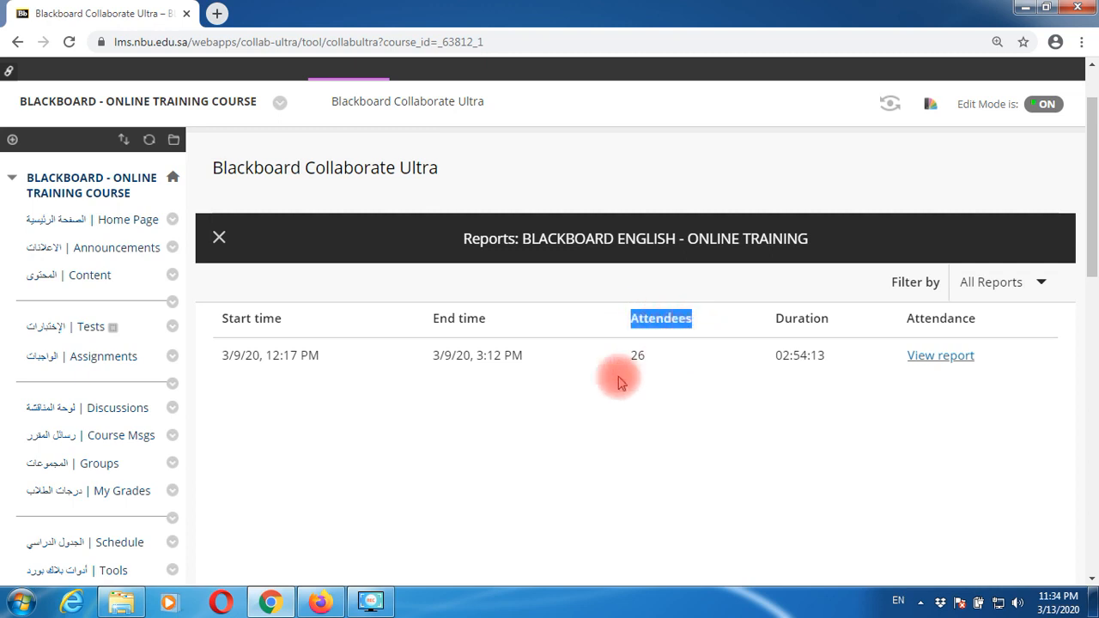
{"action": "left_click_drag", "start_coordinate": [631, 357], "coordinate": [652, 362]}
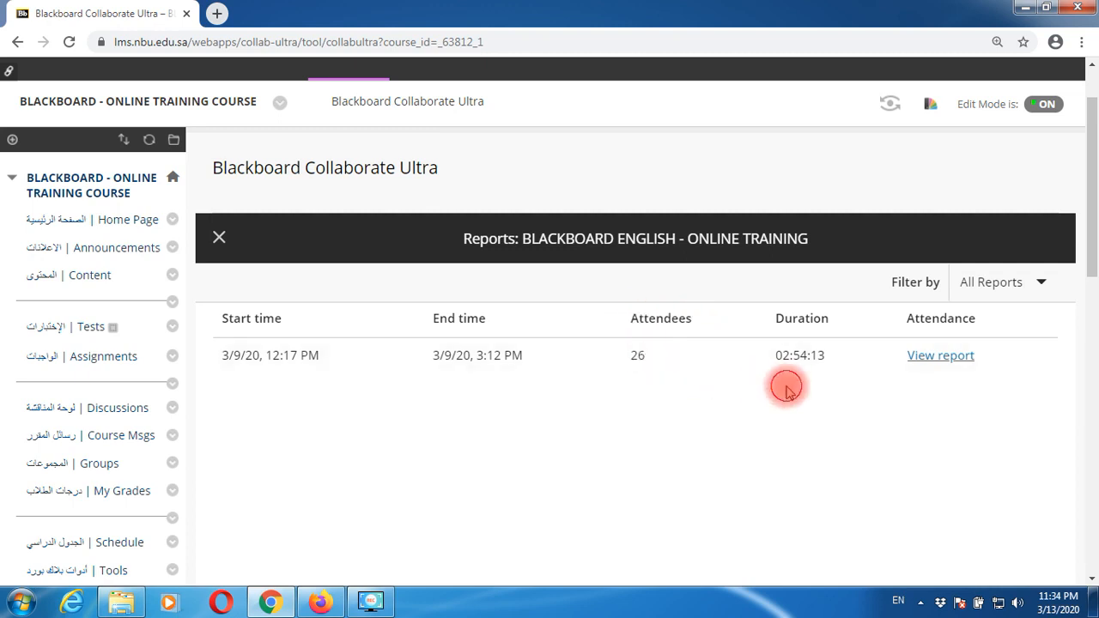
{"action": "left_click_drag", "start_coordinate": [770, 365], "coordinate": [849, 361]}
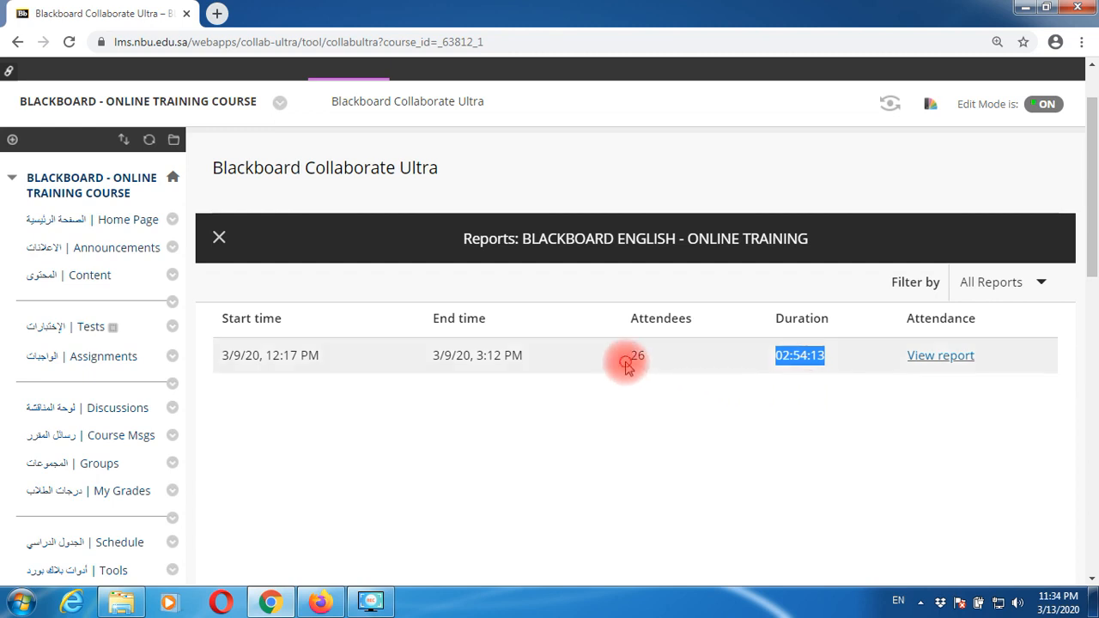
{"action": "left_click_drag", "start_coordinate": [630, 358], "coordinate": [648, 365]}
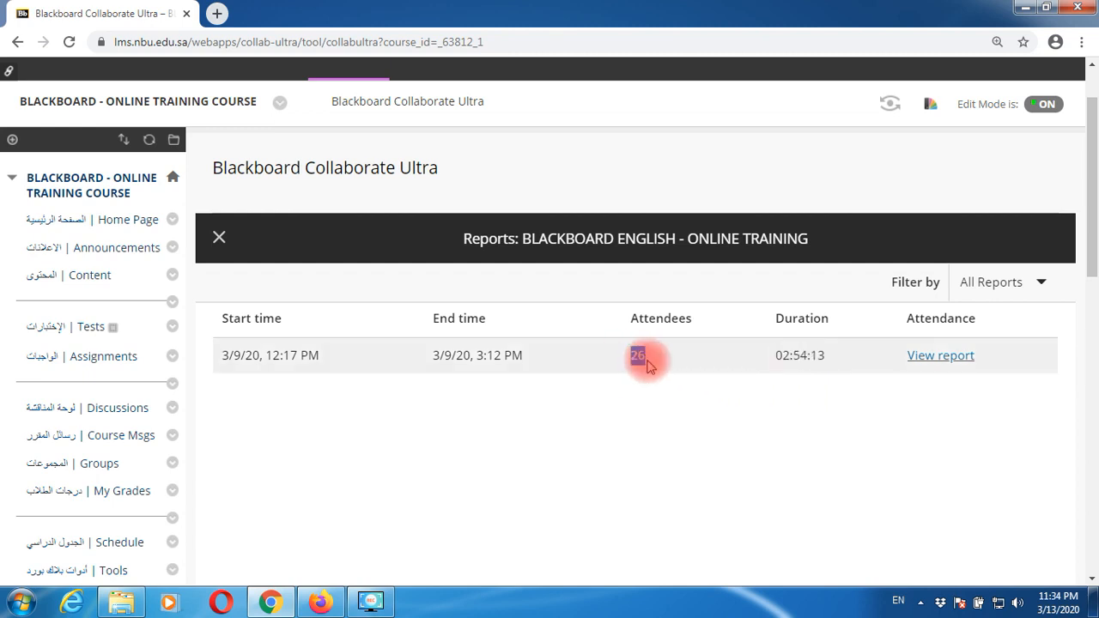
{"action": "left_click_drag", "start_coordinate": [772, 357], "coordinate": [837, 361]}
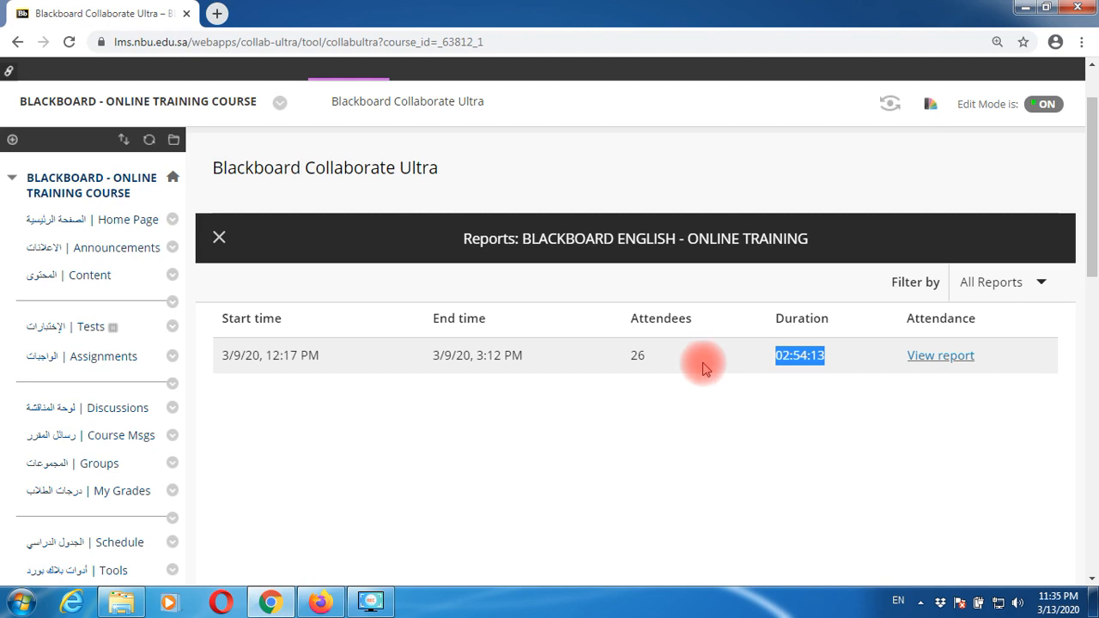
{"action": "left_click_drag", "start_coordinate": [633, 352], "coordinate": [653, 359]}
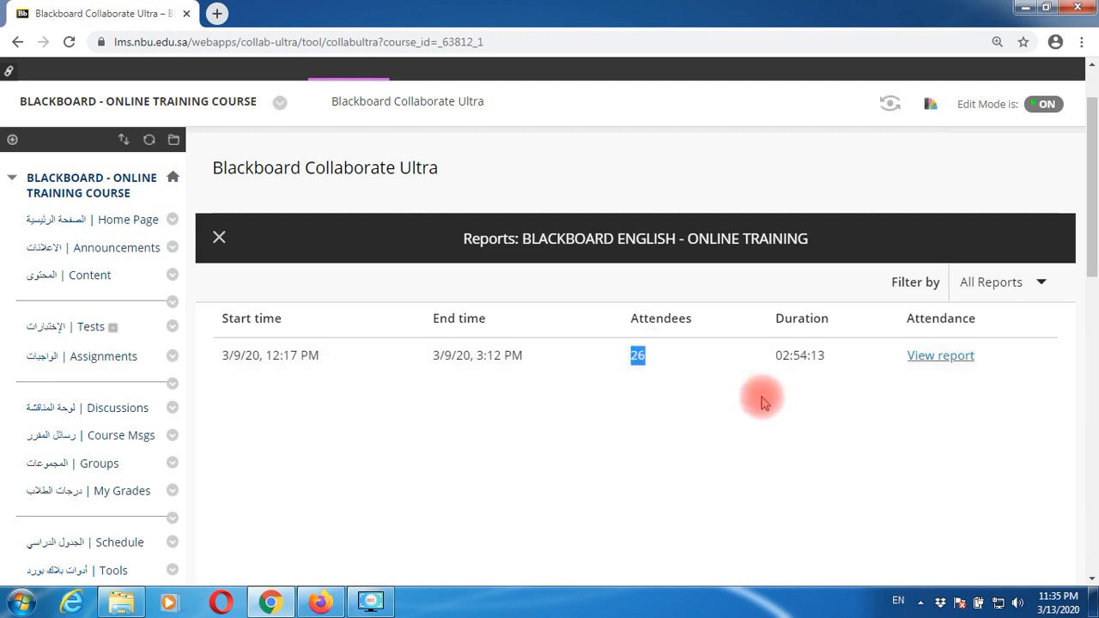
{"action": "left_click", "coordinate": [956, 361]}
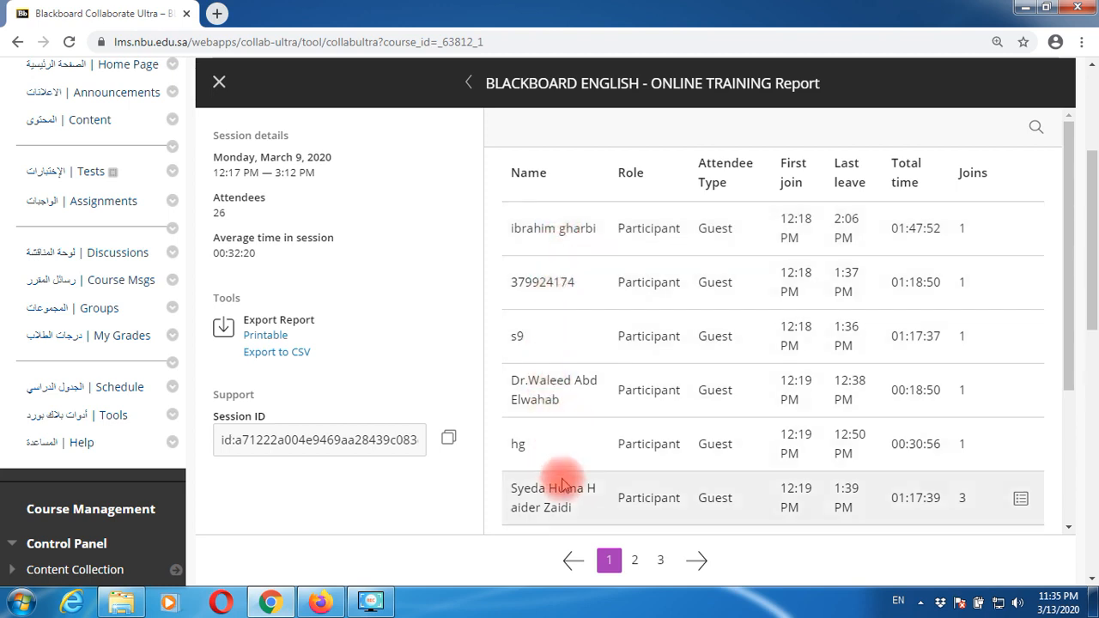
{"action": "left_click_drag", "start_coordinate": [1069, 358], "coordinate": [1073, 497]}
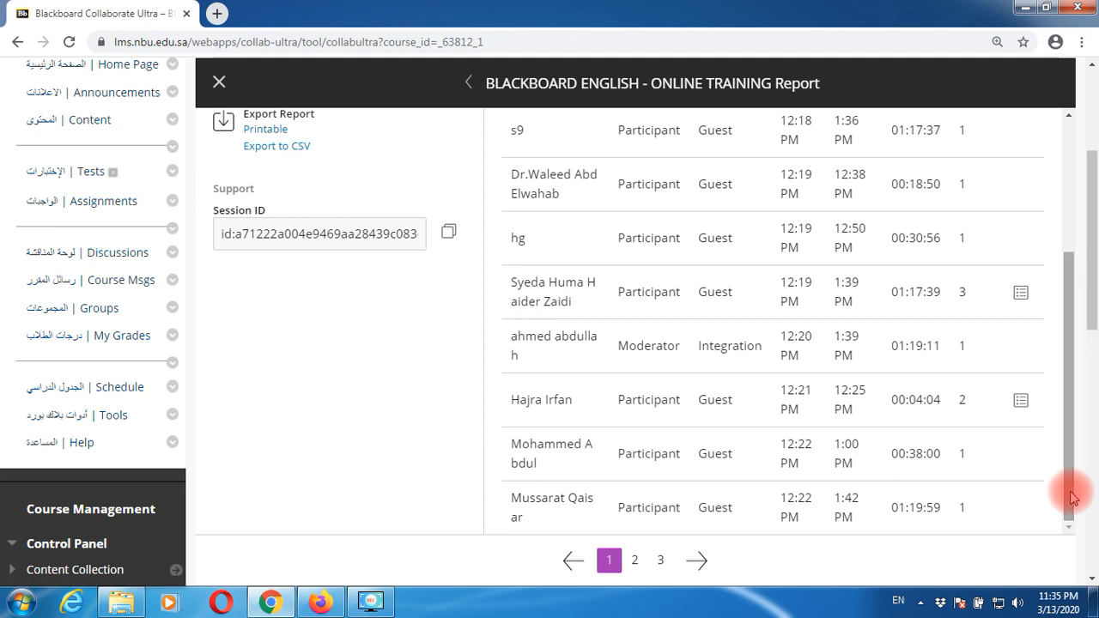
{"action": "left_click_drag", "start_coordinate": [1069, 480], "coordinate": [1077, 298]}
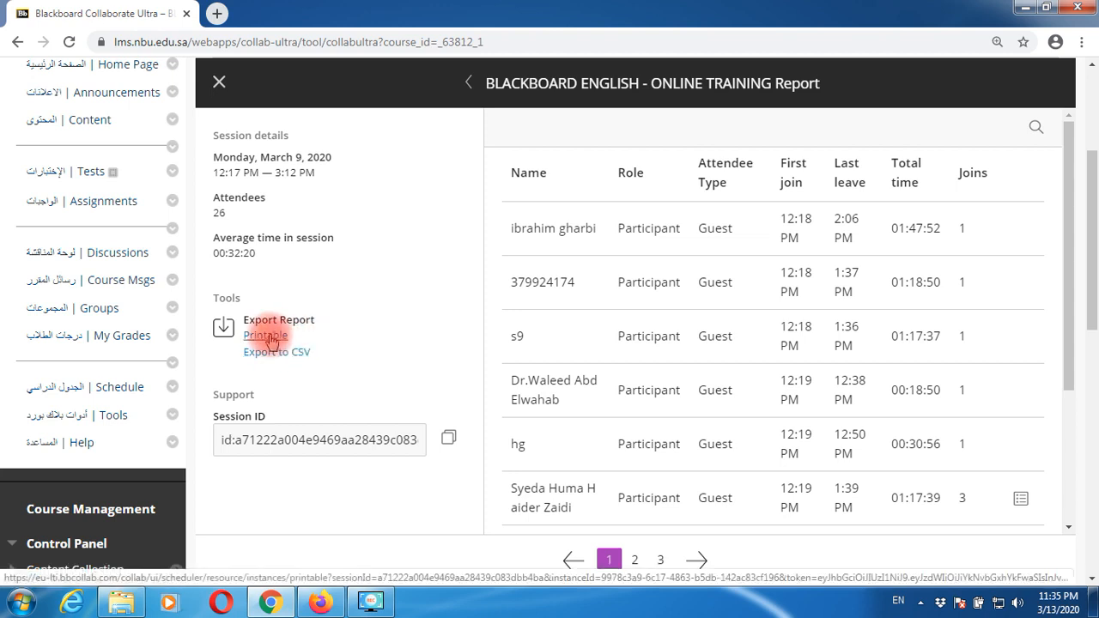
{"action": "left_click", "coordinate": [259, 337]}
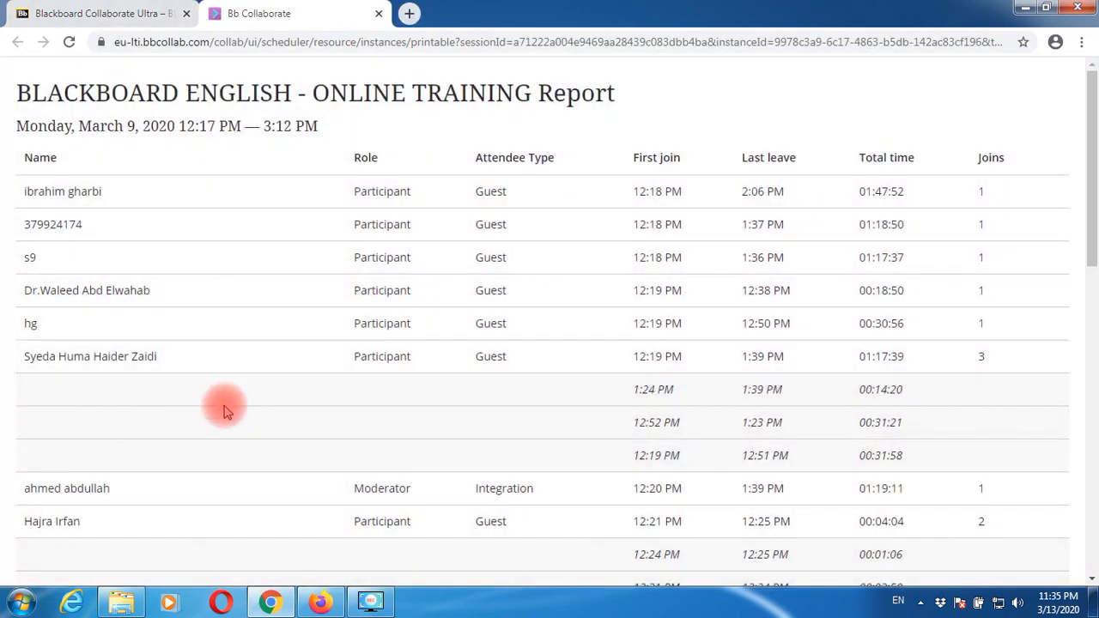
{"action": "scroll", "coordinate": [228, 407], "scroll_direction": "down", "scroll_amount": 4}
{"action": "scroll", "coordinate": [228, 406], "scroll_direction": "down", "scroll_amount": 6}
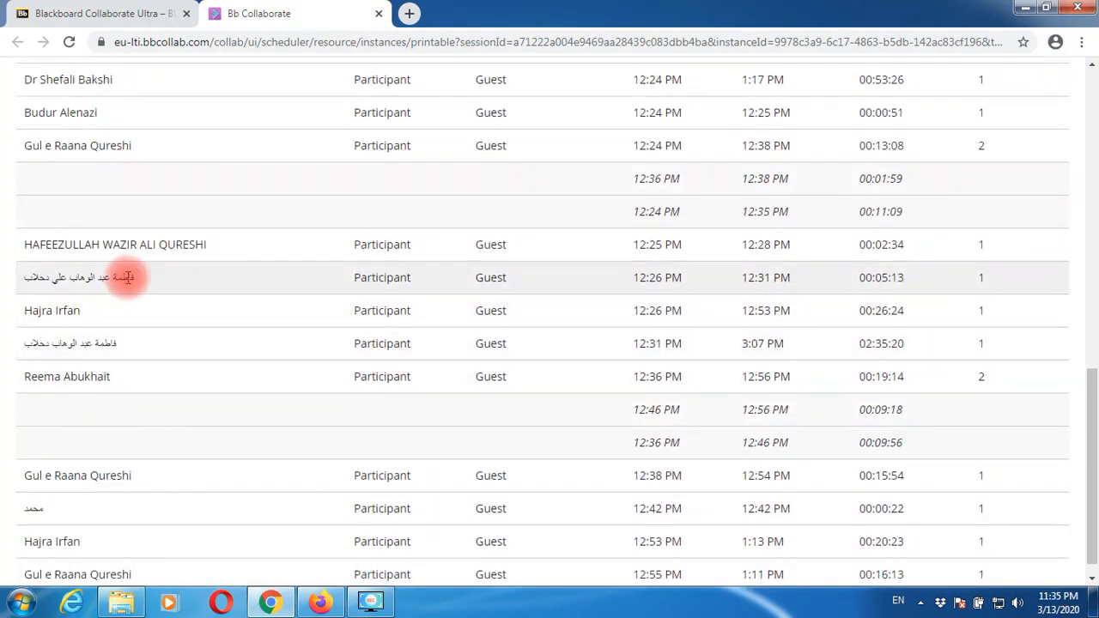
{"action": "left_click_drag", "start_coordinate": [146, 277], "coordinate": [22, 286]}
{"action": "left_click", "coordinate": [148, 286]}
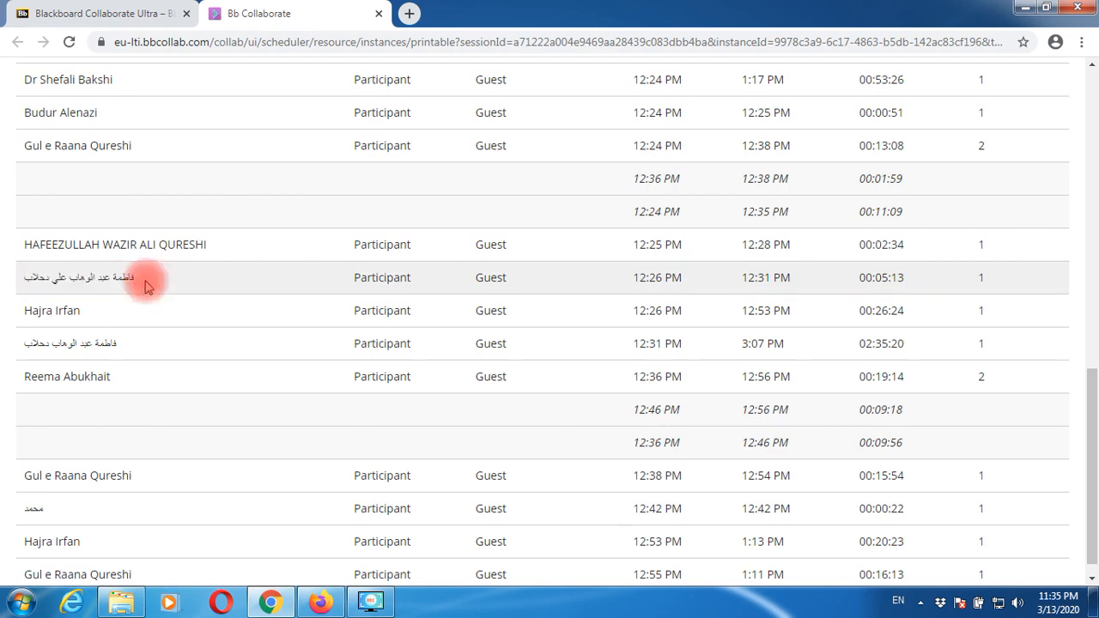
{"action": "scroll", "coordinate": [145, 286], "scroll_direction": "up", "scroll_amount": 10}
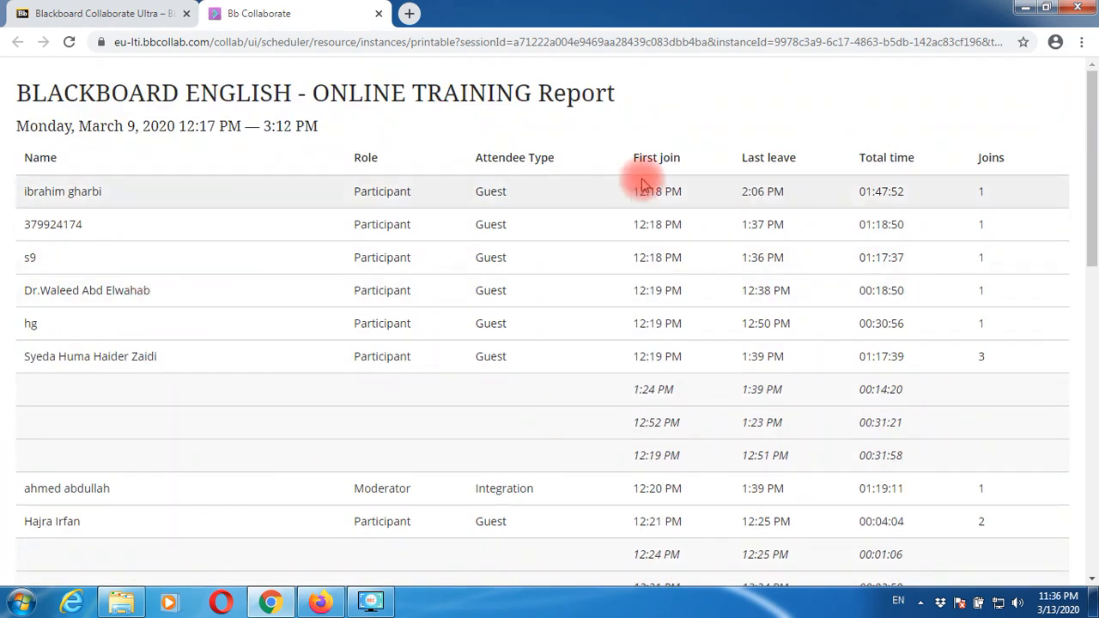
{"action": "key", "text": "ctrl+p"}
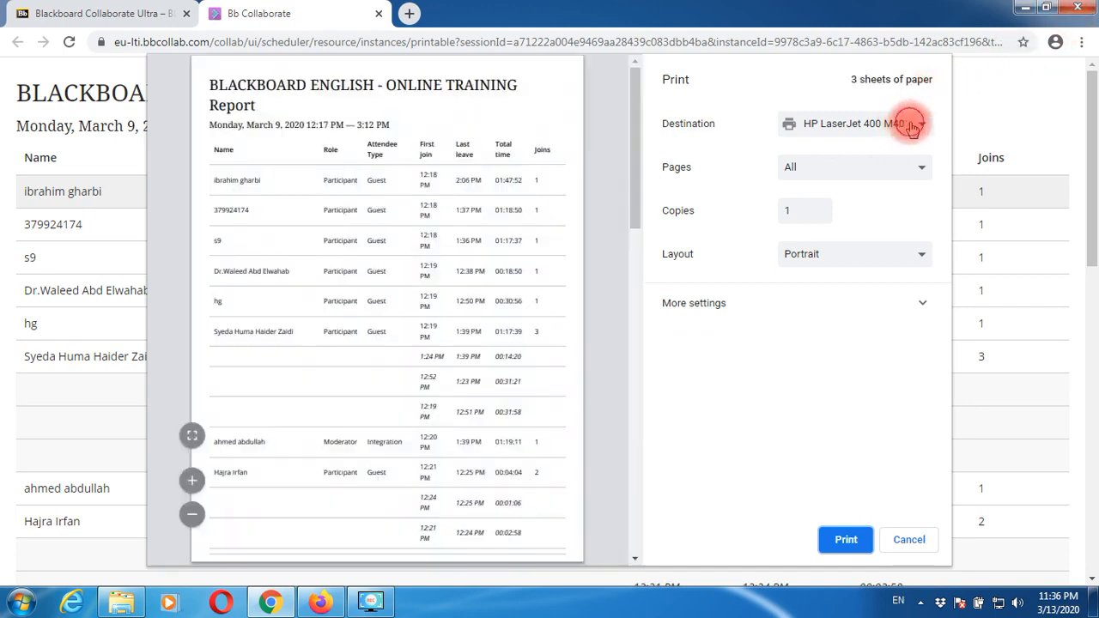
{"action": "left_click", "coordinate": [911, 126]}
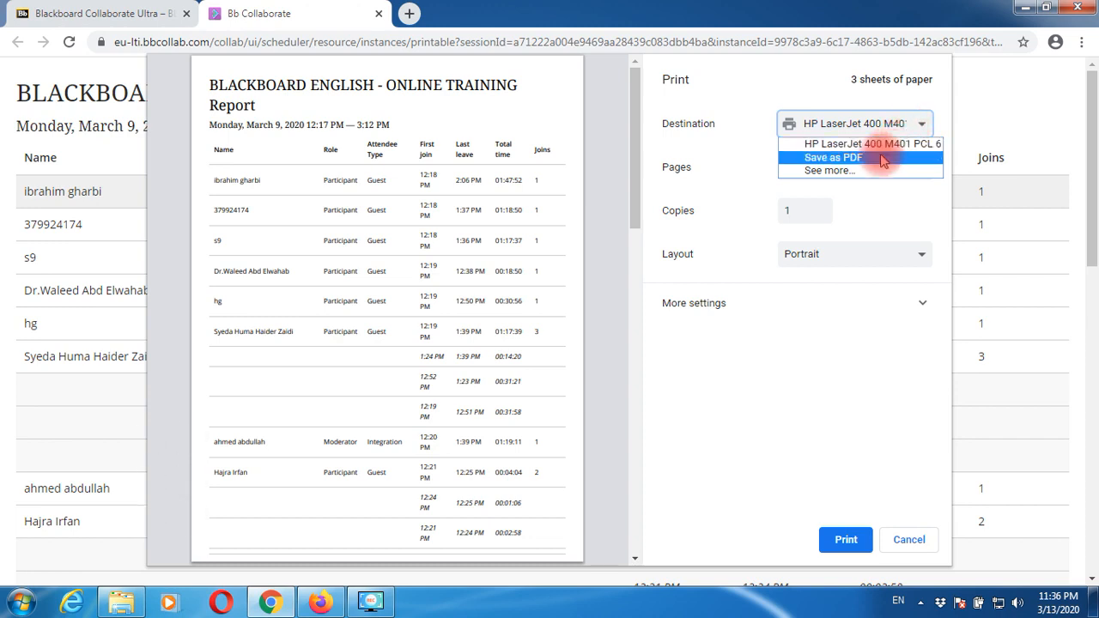
{"action": "left_click", "coordinate": [909, 540]}
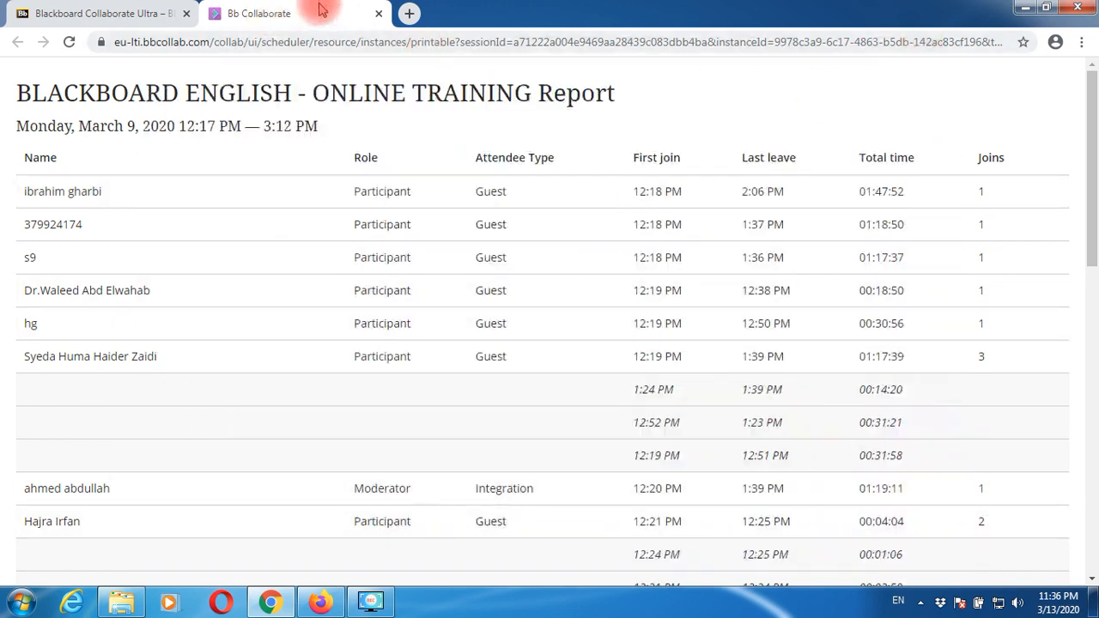
{"action": "left_click", "coordinate": [379, 12]}
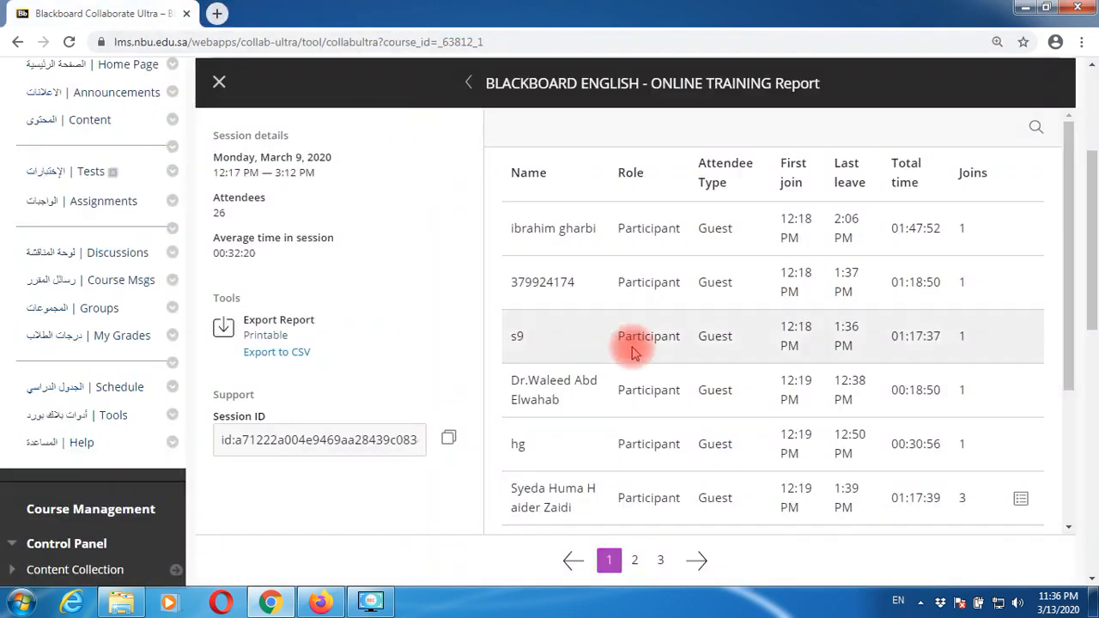
{"action": "scroll", "coordinate": [412, 361], "scroll_direction": "down", "scroll_amount": 2}
{"action": "scroll", "coordinate": [441, 363], "scroll_direction": "up", "scroll_amount": 2}
{"action": "left_click", "coordinate": [219, 81]}
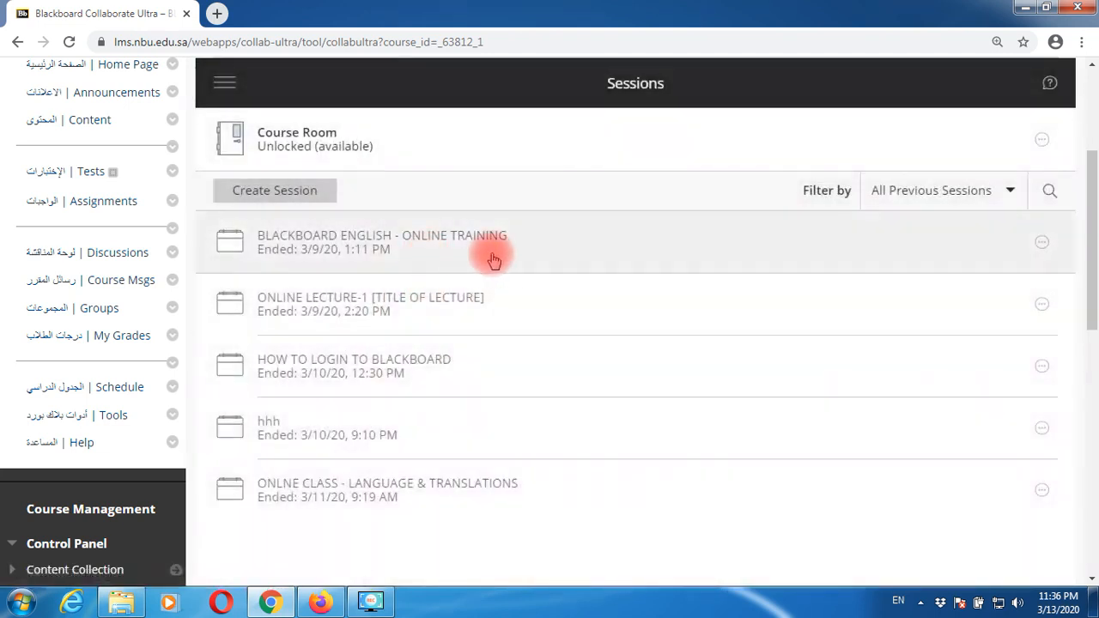
{"action": "left_click", "coordinate": [1042, 244]}
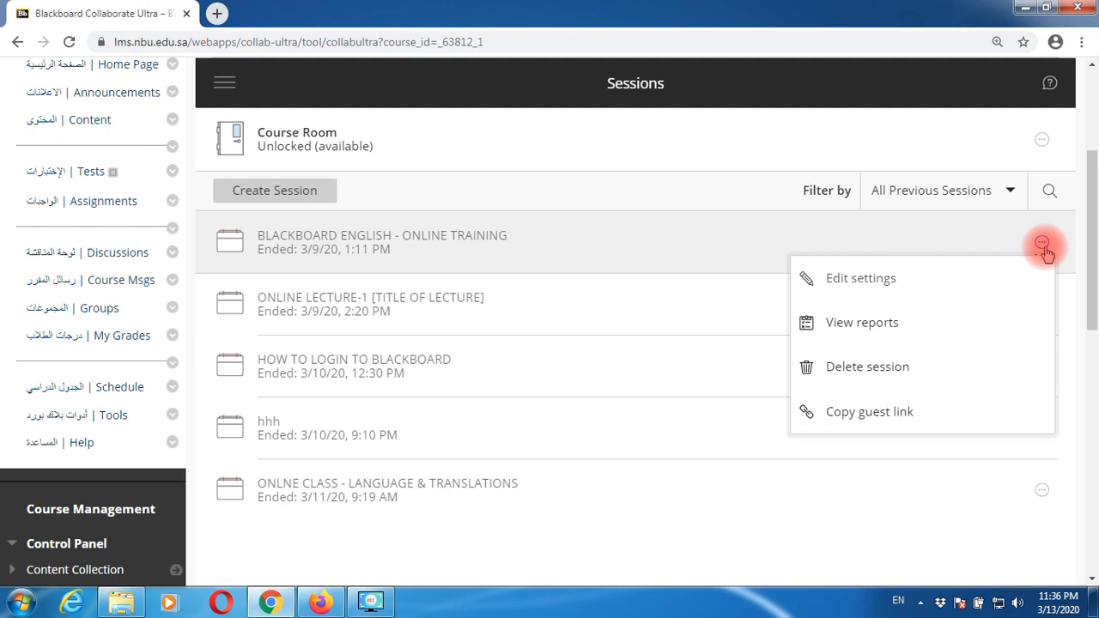
{"action": "left_click", "coordinate": [876, 323]}
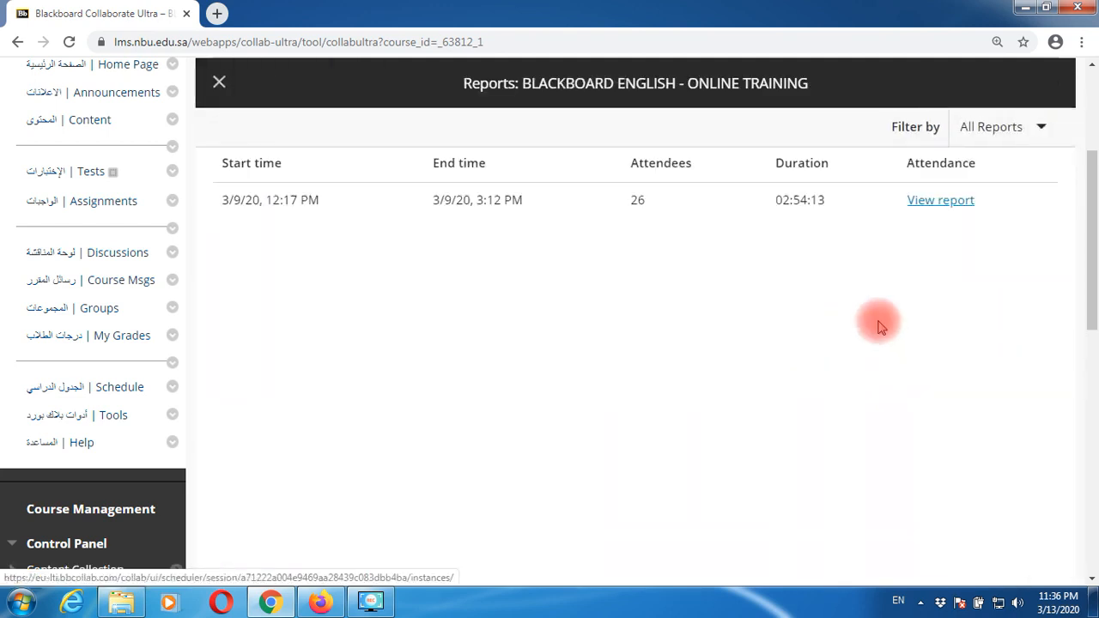
{"action": "left_click", "coordinate": [933, 203]}
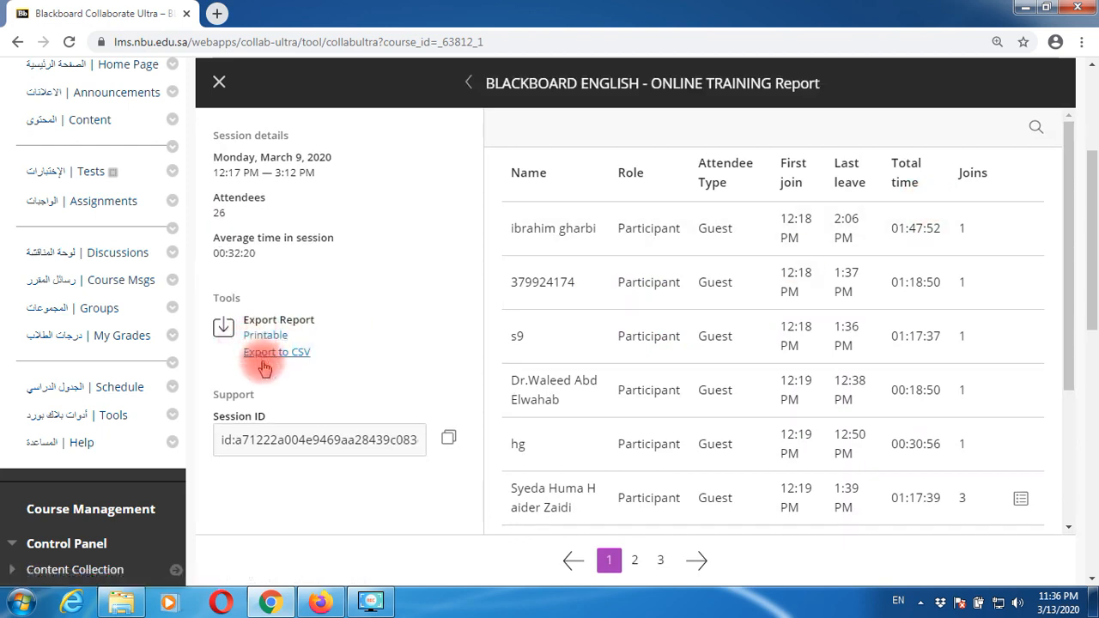
{"action": "left_click", "coordinate": [265, 335]}
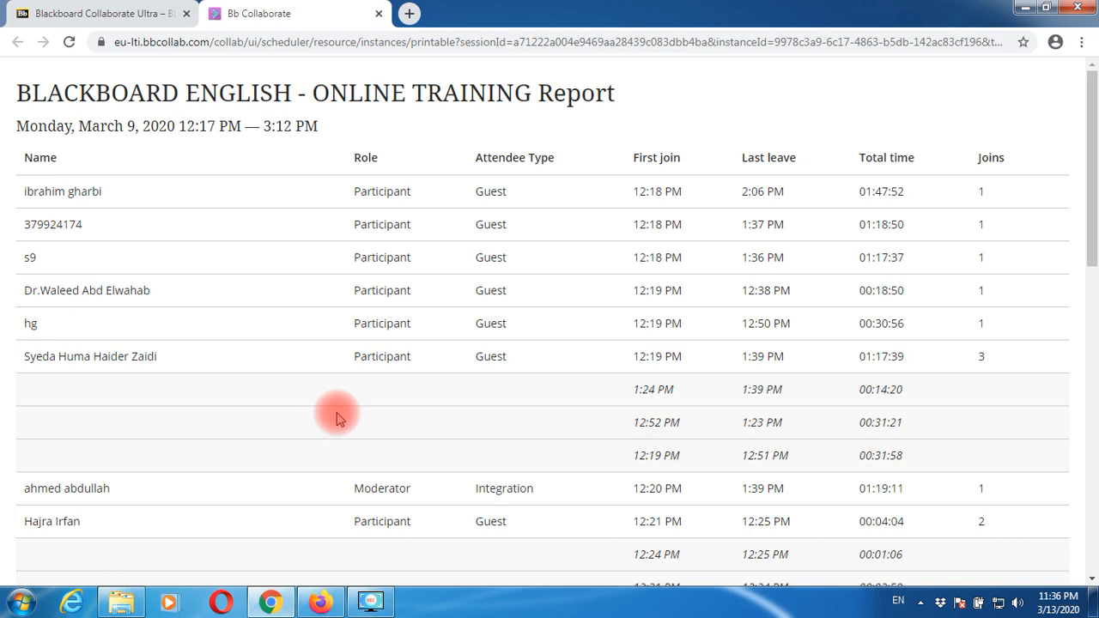
- Save the attendance report as Bb Collaborate.pdf in Downloads via Save as PDF, then close the tab
{"action": "key", "text": "ctrl+p"}
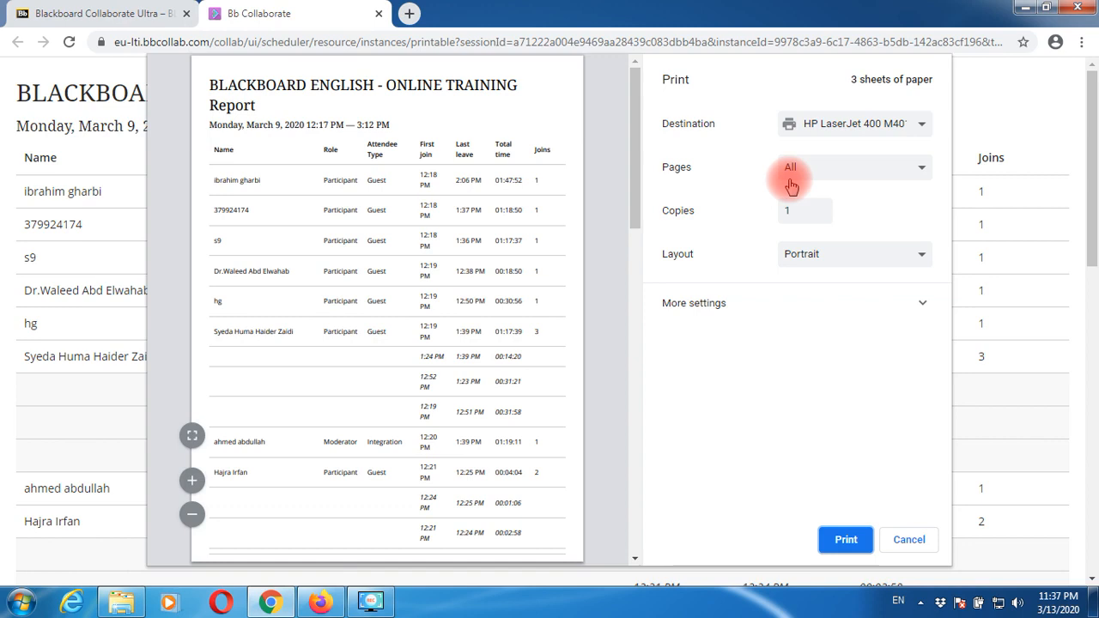
{"action": "left_click", "coordinate": [862, 131]}
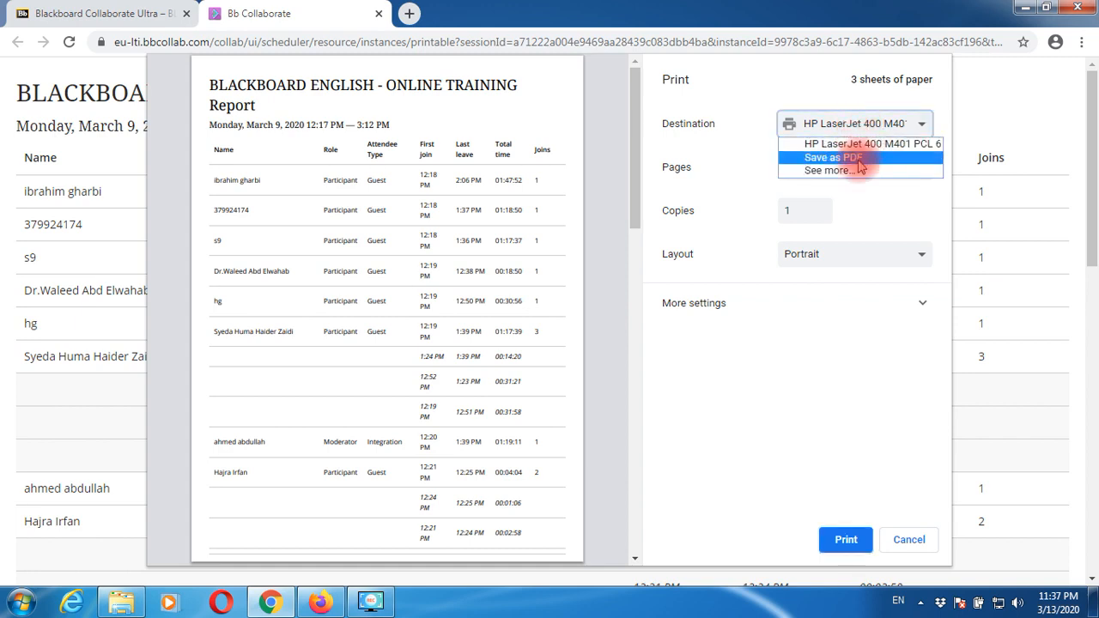
{"action": "left_click", "coordinate": [854, 158]}
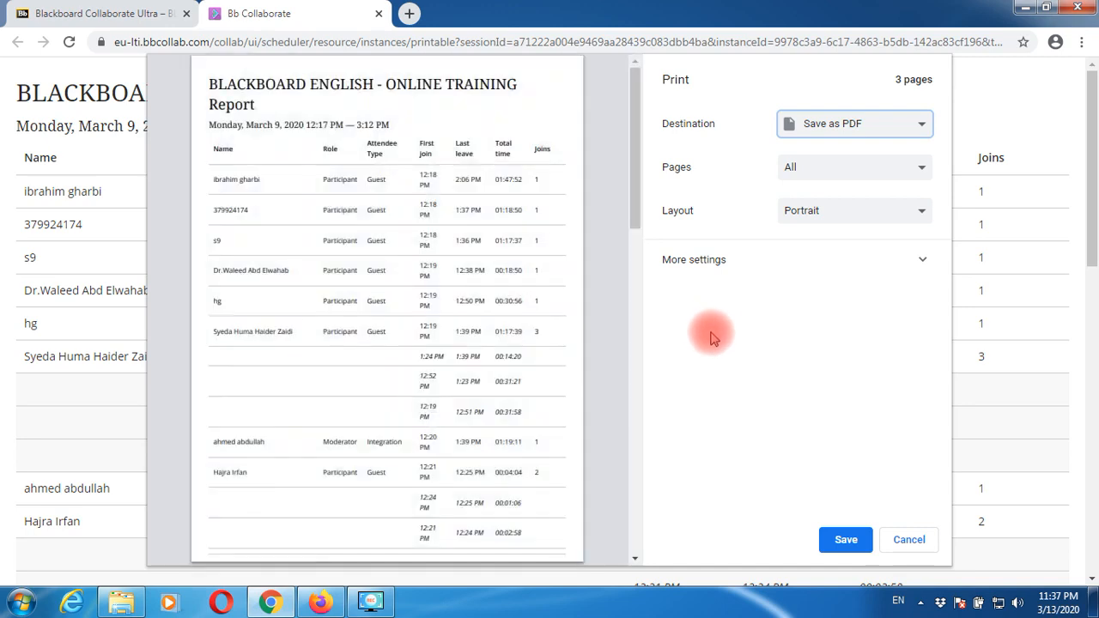
{"action": "left_click", "coordinate": [848, 541]}
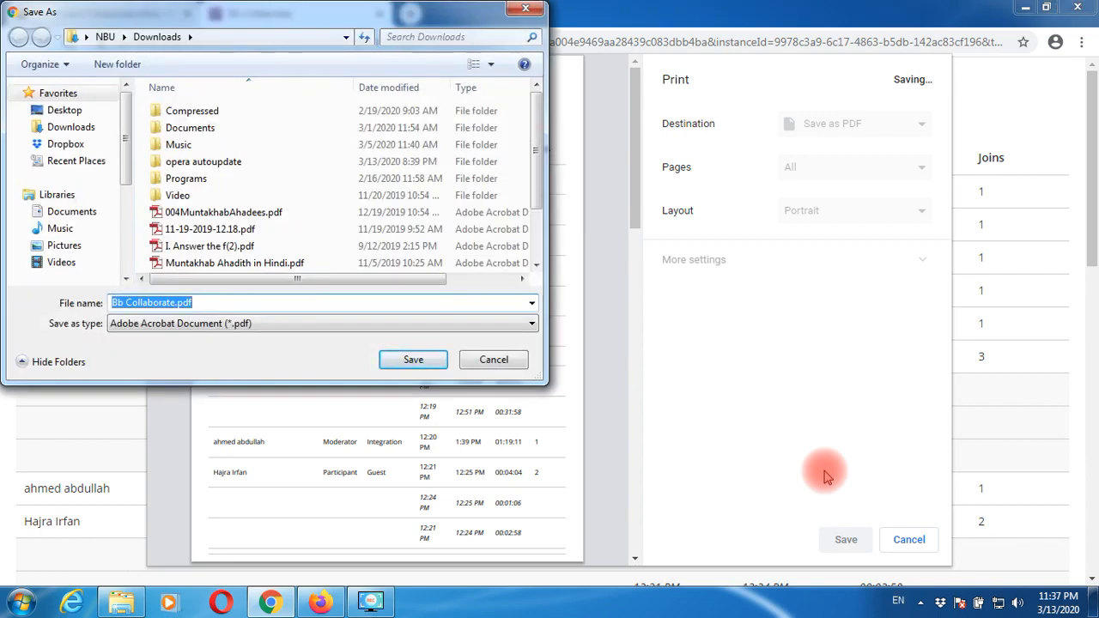
{"action": "left_click", "coordinate": [413, 359]}
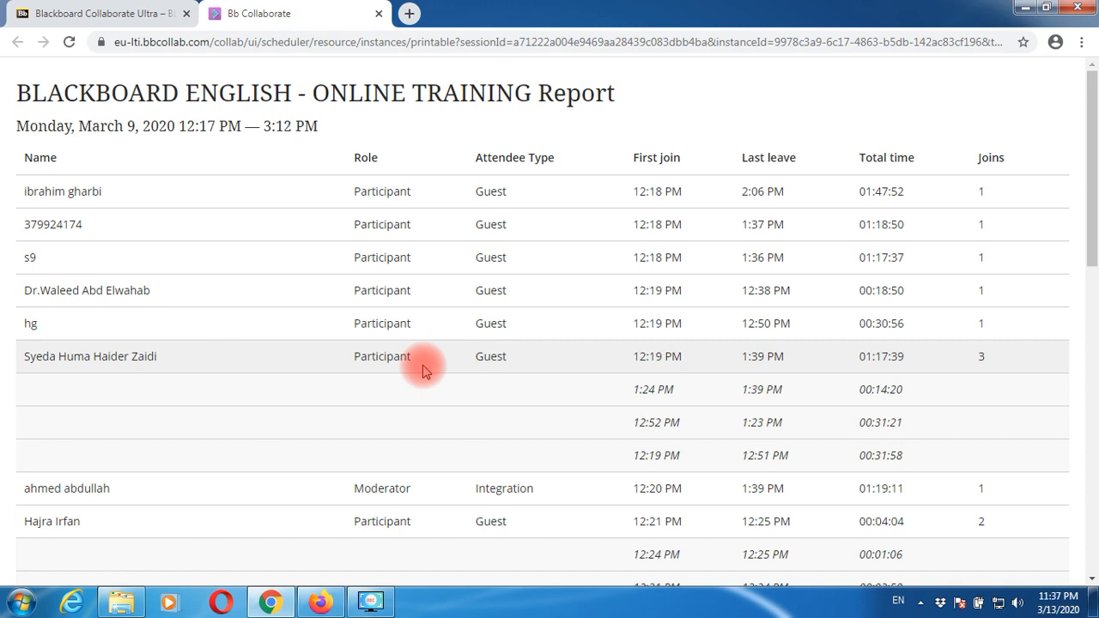
{"action": "left_click", "coordinate": [378, 13]}
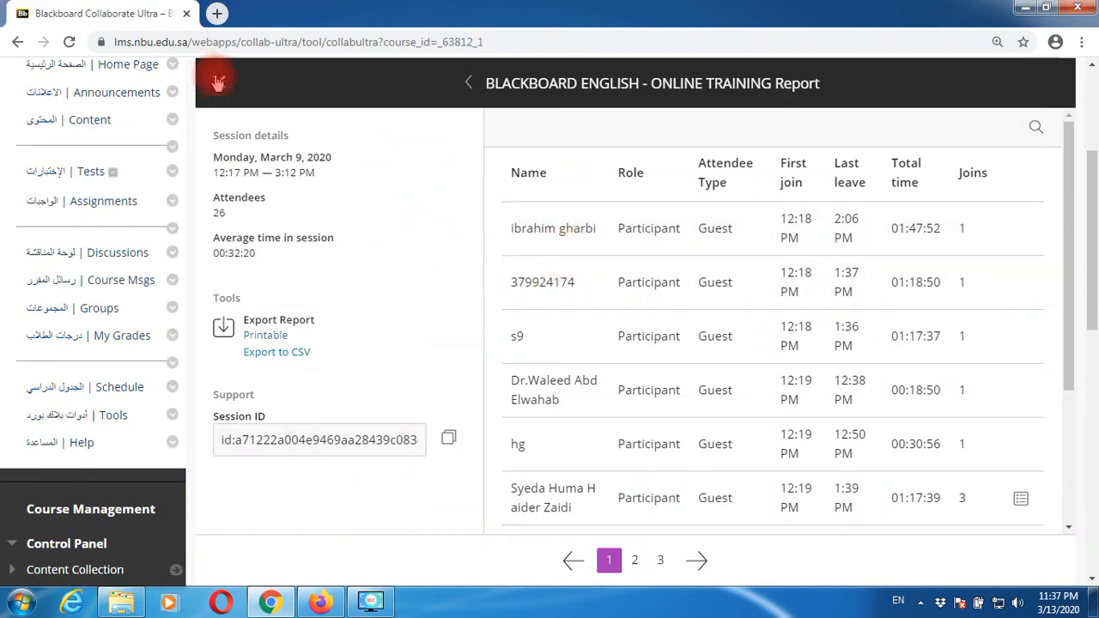
- Close the attendance report panel and switch Collaborate from Sessions to the Recordings list
{"action": "left_click", "coordinate": [219, 82]}
{"action": "scroll", "coordinate": [631, 399], "scroll_direction": "up", "scroll_amount": 2}
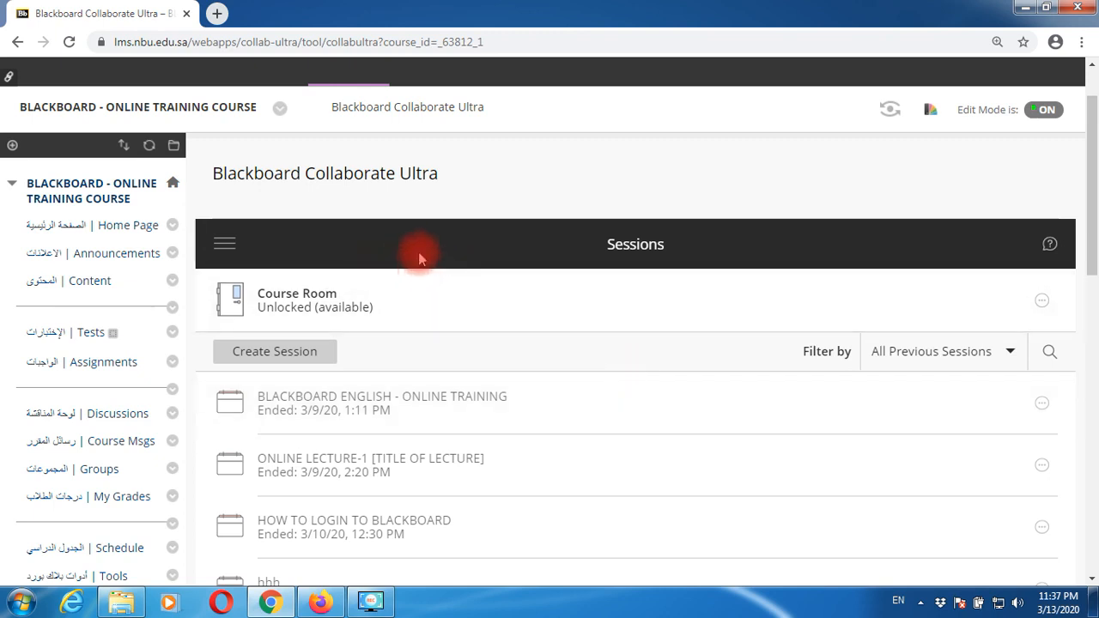
{"action": "left_click", "coordinate": [227, 246]}
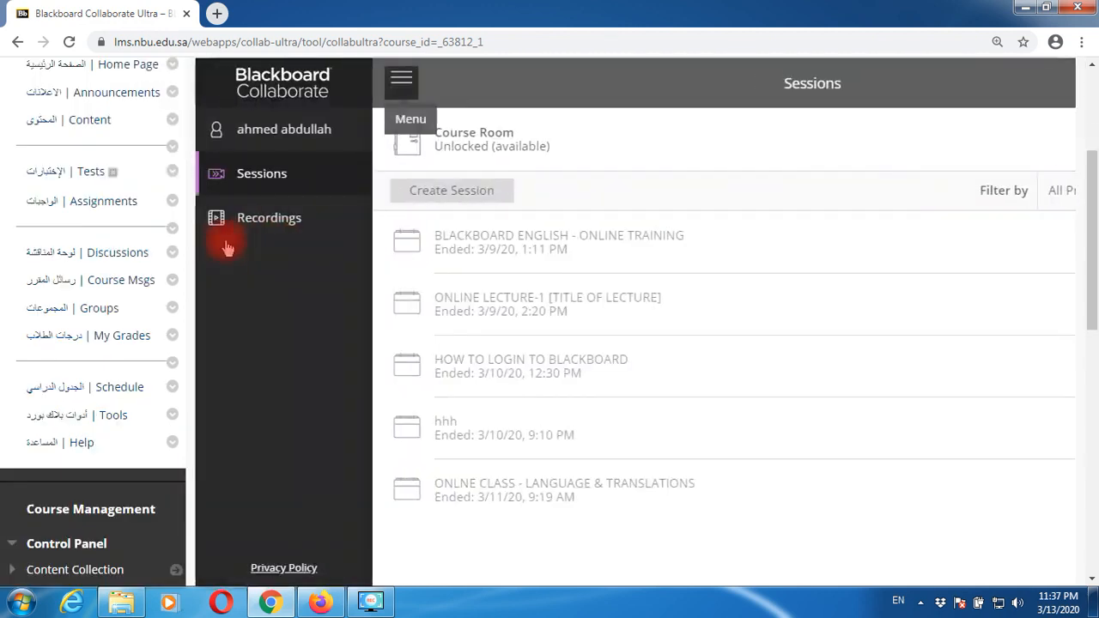
{"action": "left_click", "coordinate": [266, 226]}
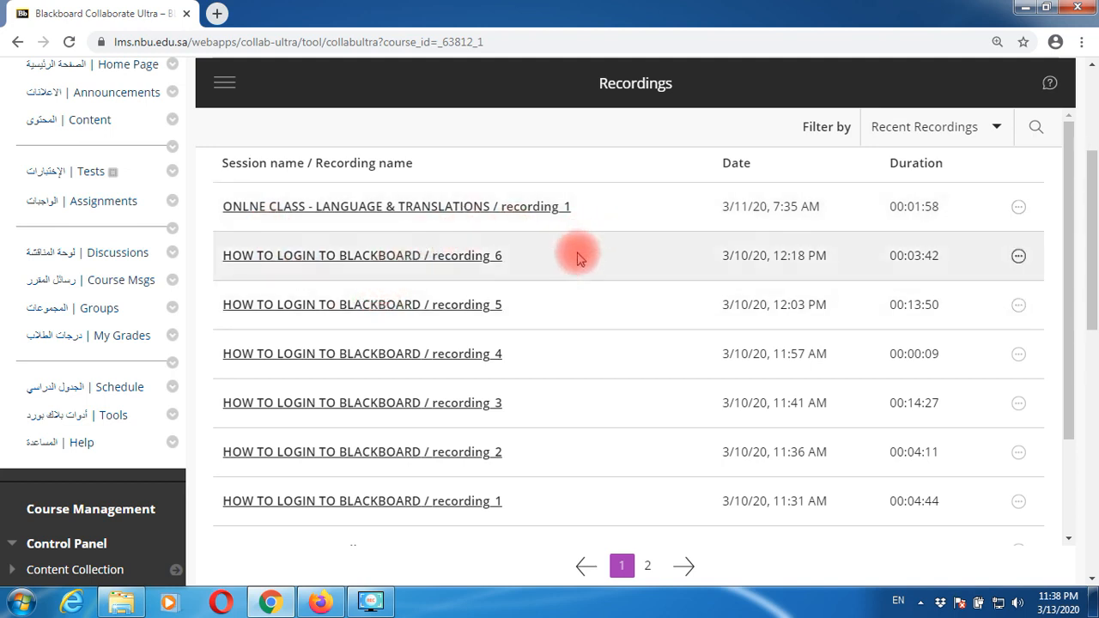
{"action": "left_click_drag", "start_coordinate": [1069, 318], "coordinate": [1072, 291]}
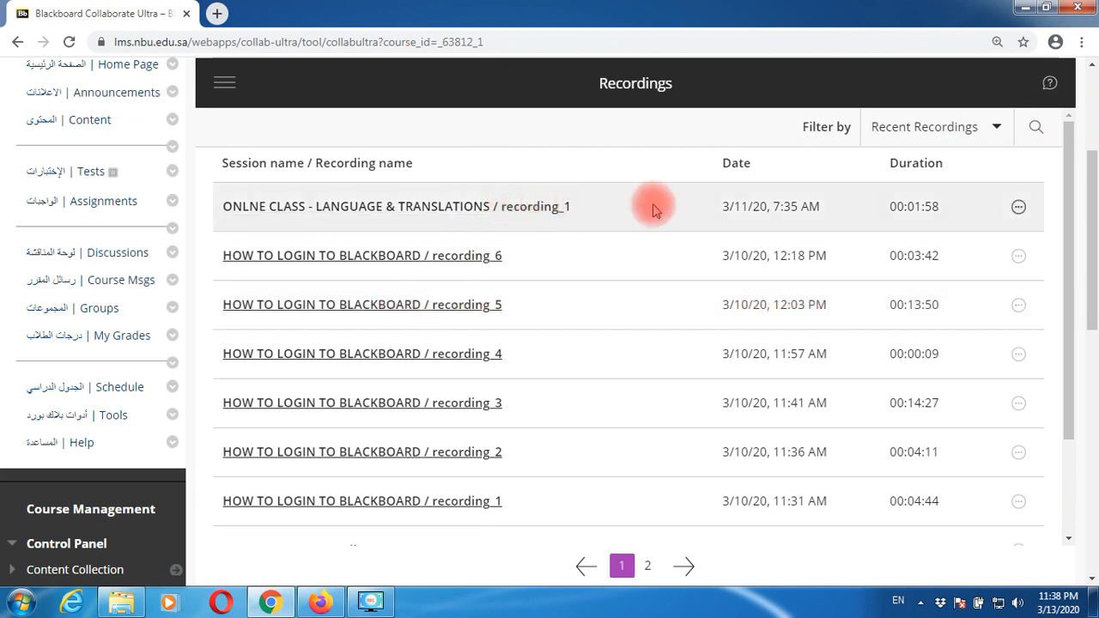
{"action": "left_click", "coordinate": [442, 204]}
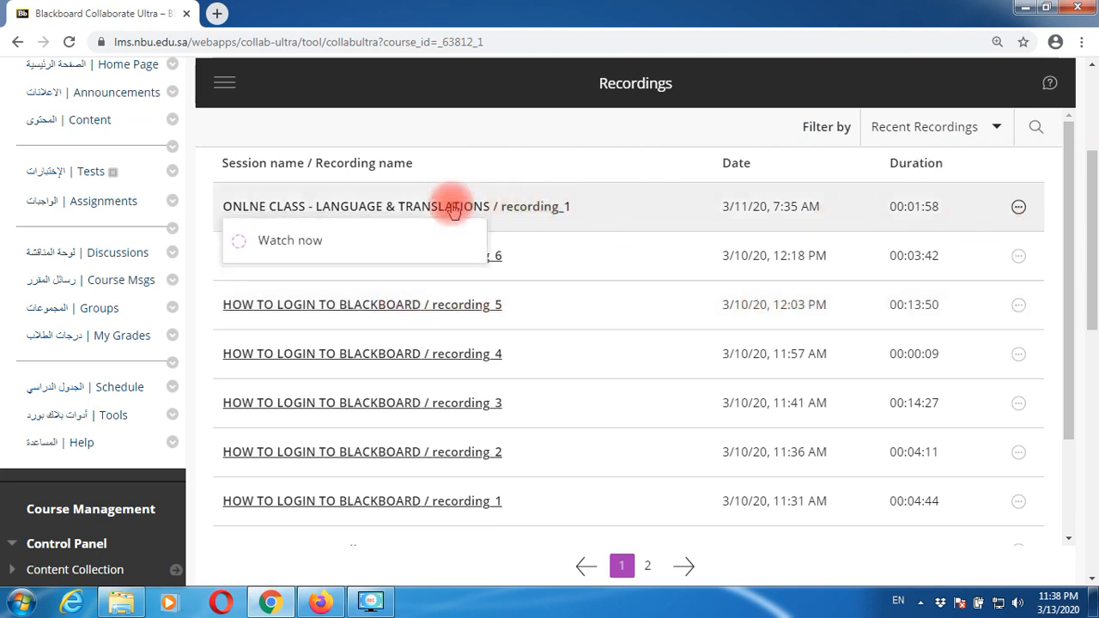
{"action": "left_click", "coordinate": [297, 246]}
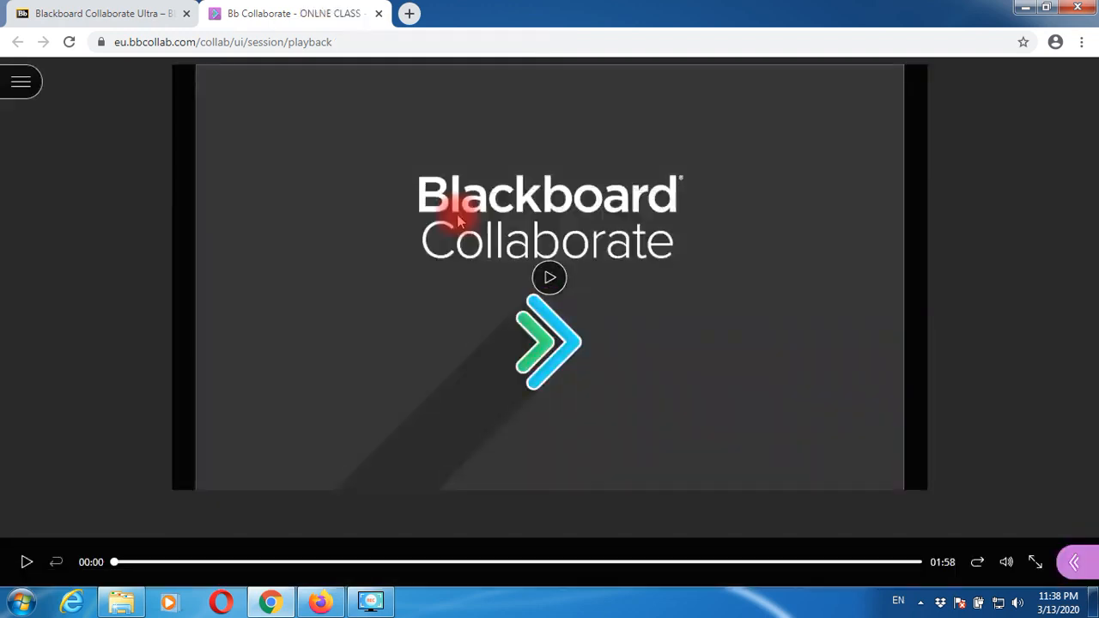
{"action": "left_click", "coordinate": [560, 285]}
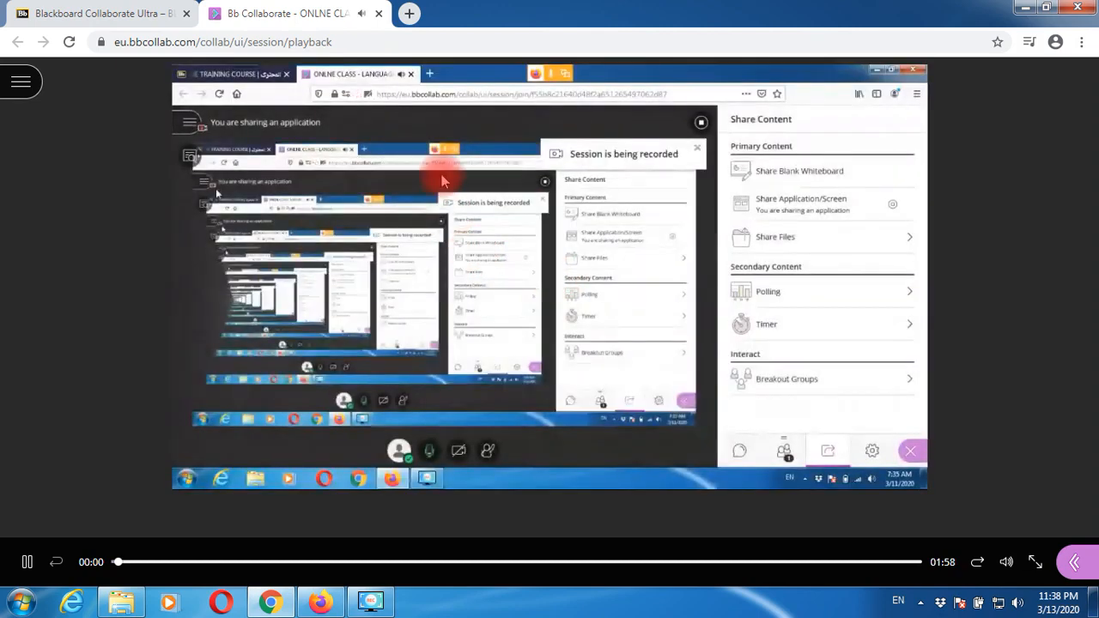
{"action": "left_click", "coordinate": [379, 14]}
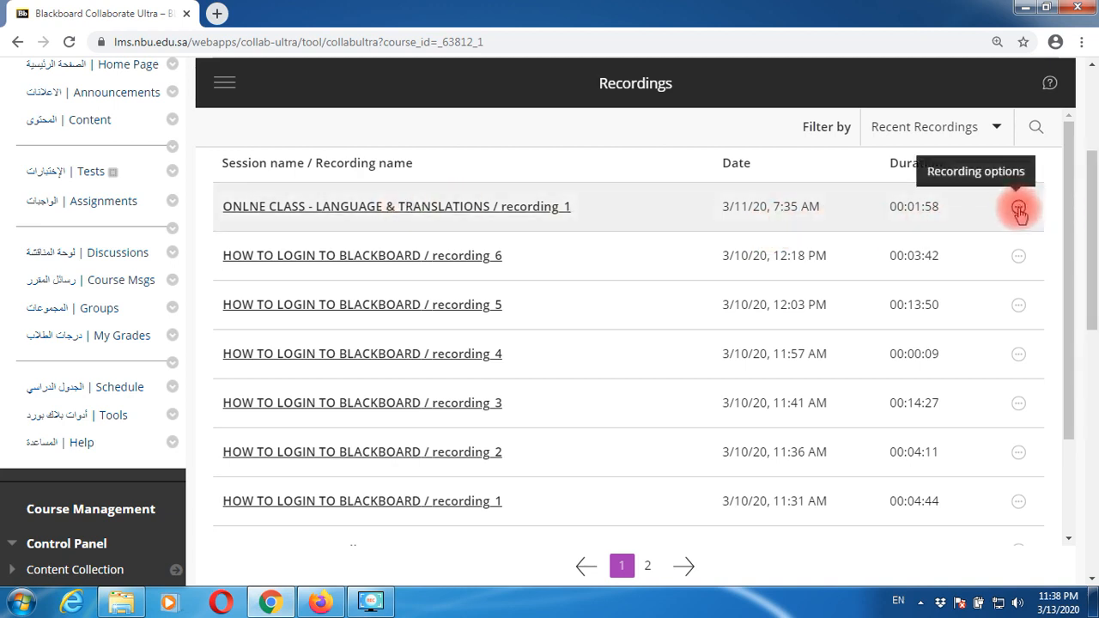
- Open the Recording options for ONLNE CLASS - LANGUAGE & TRANSLATIONS / recording_1 after checking recording_6's menu
{"action": "left_click", "coordinate": [1019, 211]}
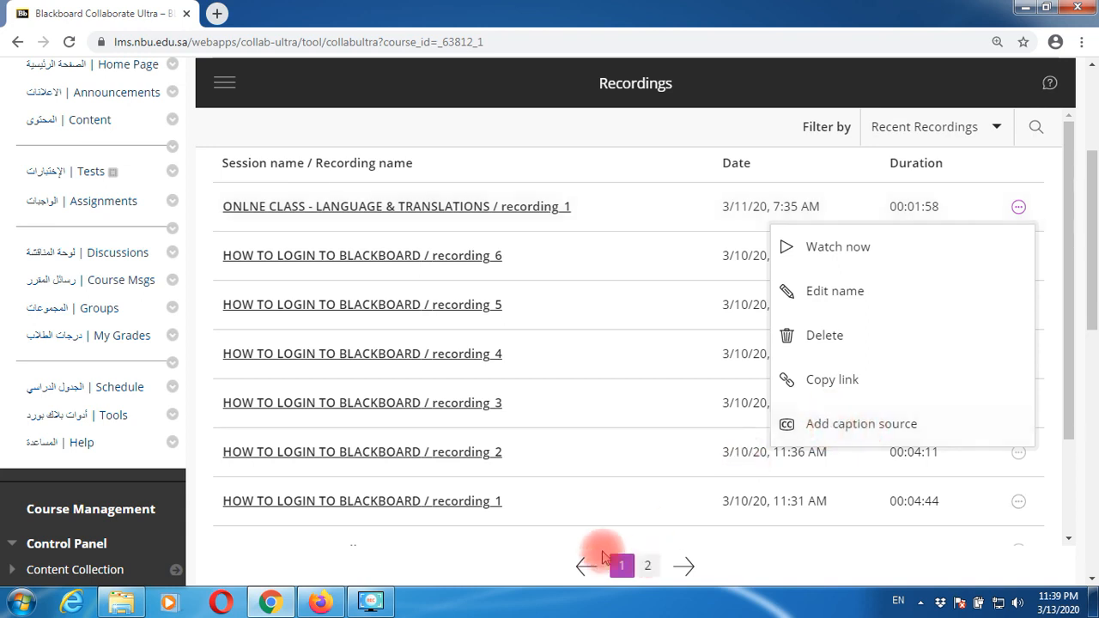
{"action": "left_click", "coordinate": [517, 552]}
{"action": "left_click", "coordinate": [1019, 264]}
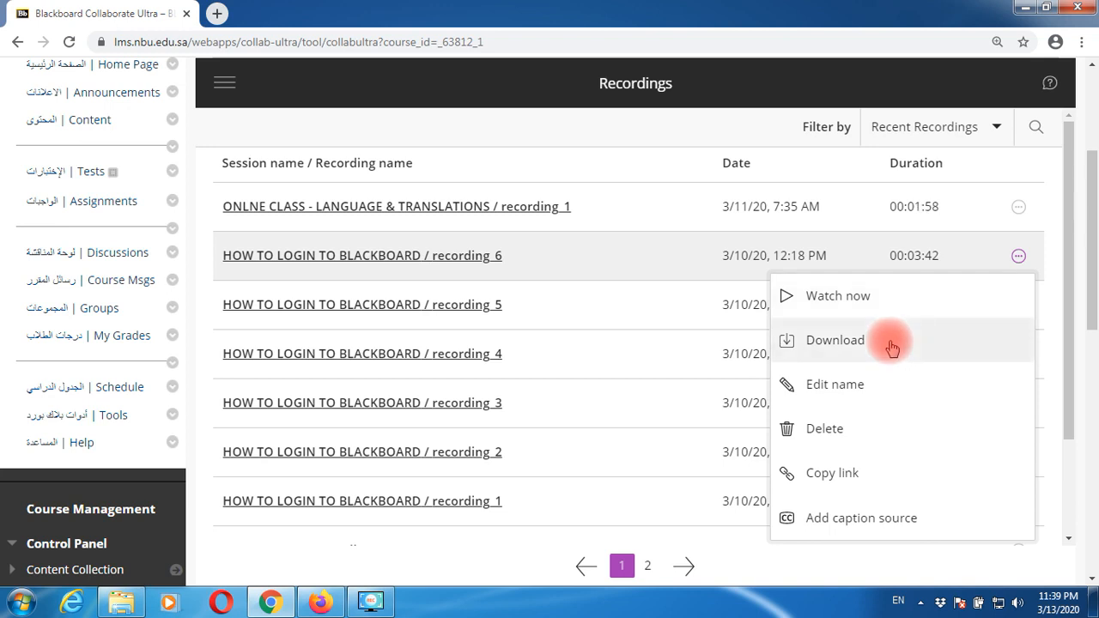
{"action": "left_click", "coordinate": [1019, 208]}
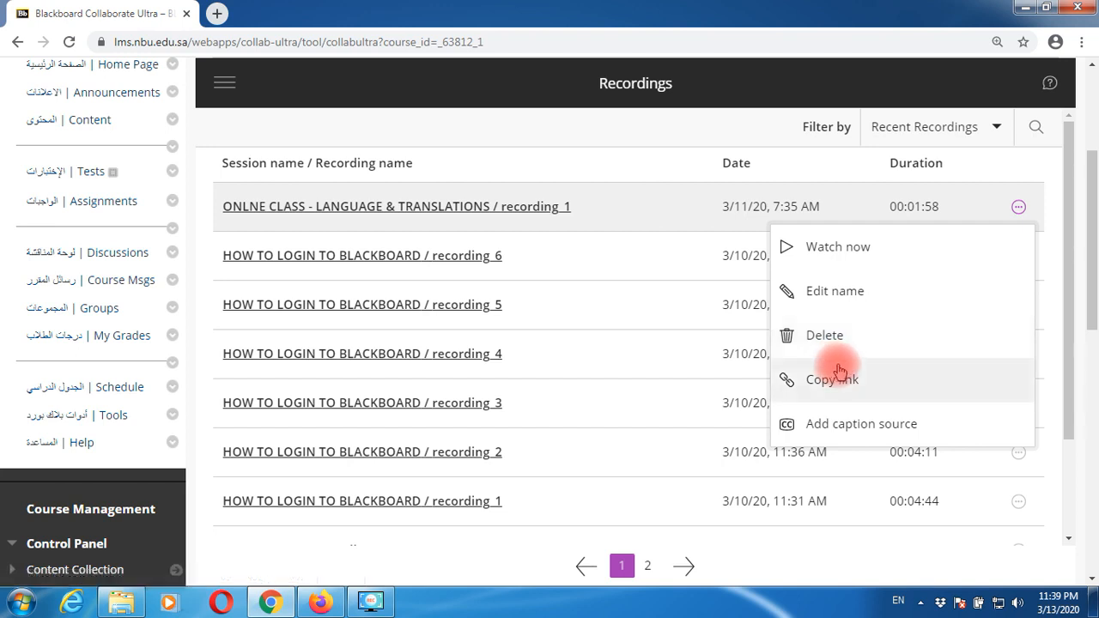
{"action": "left_click", "coordinate": [1051, 212]}
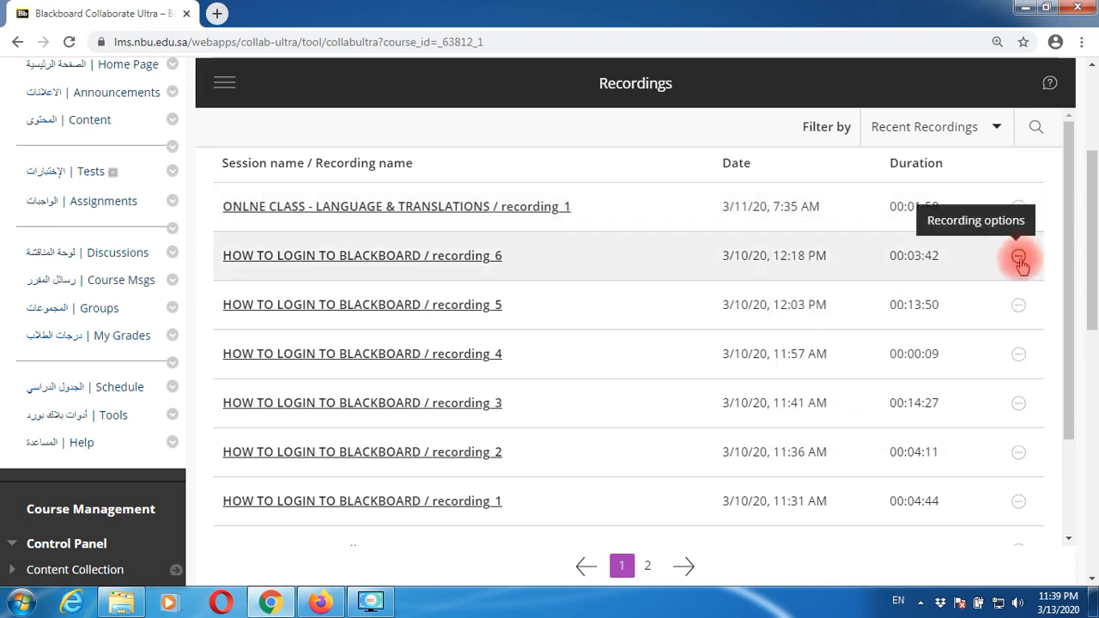
{"action": "left_click", "coordinate": [1019, 259]}
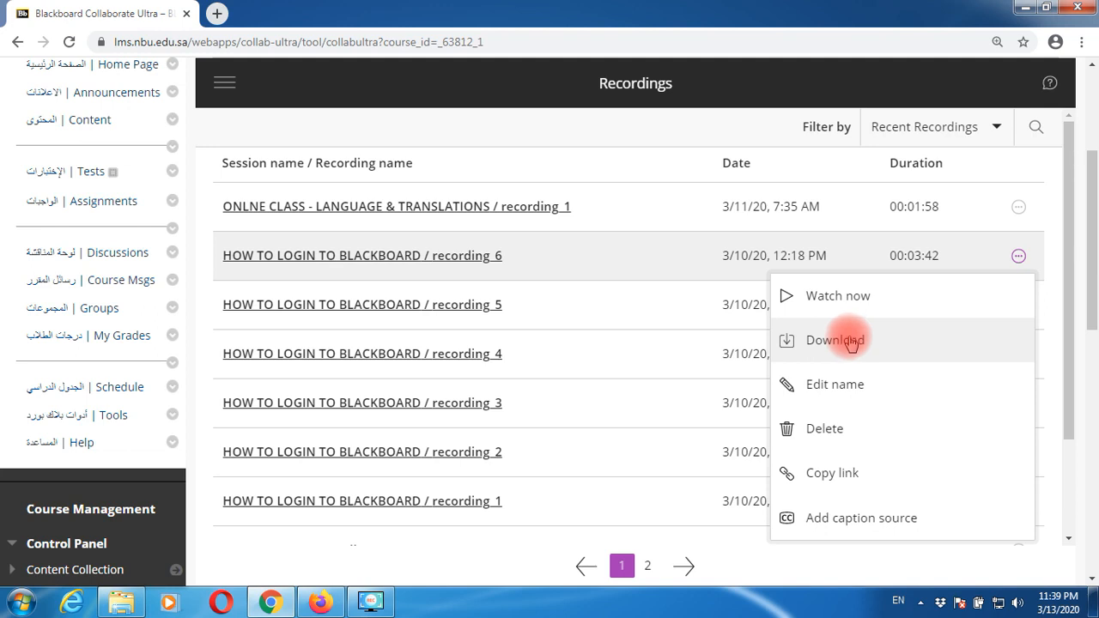
{"action": "left_click", "coordinate": [1056, 222]}
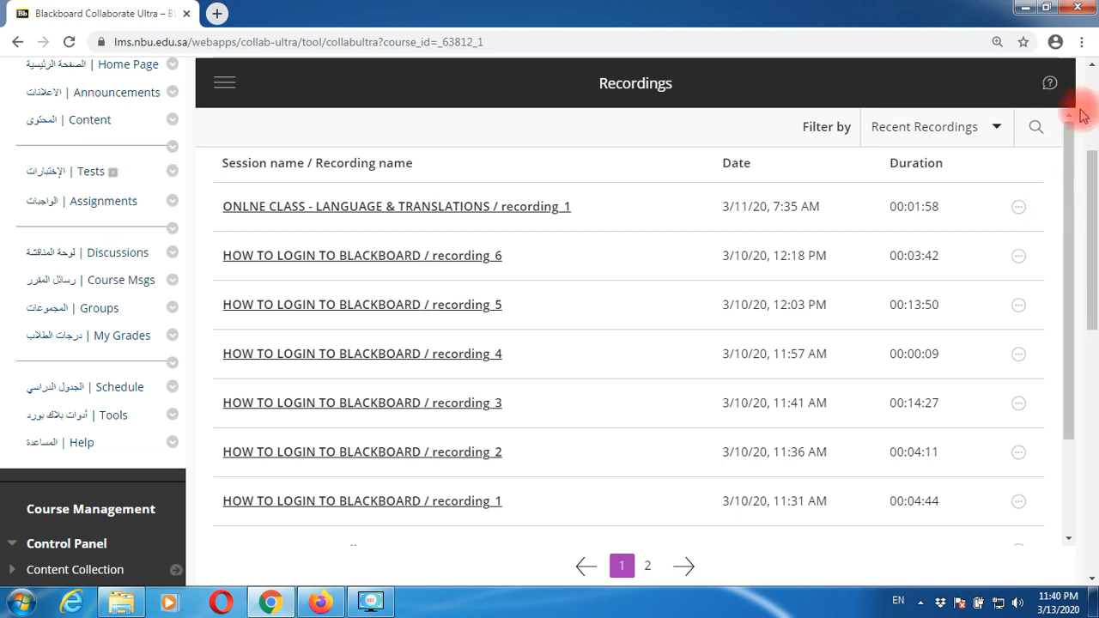
{"action": "left_click", "coordinate": [1018, 211]}
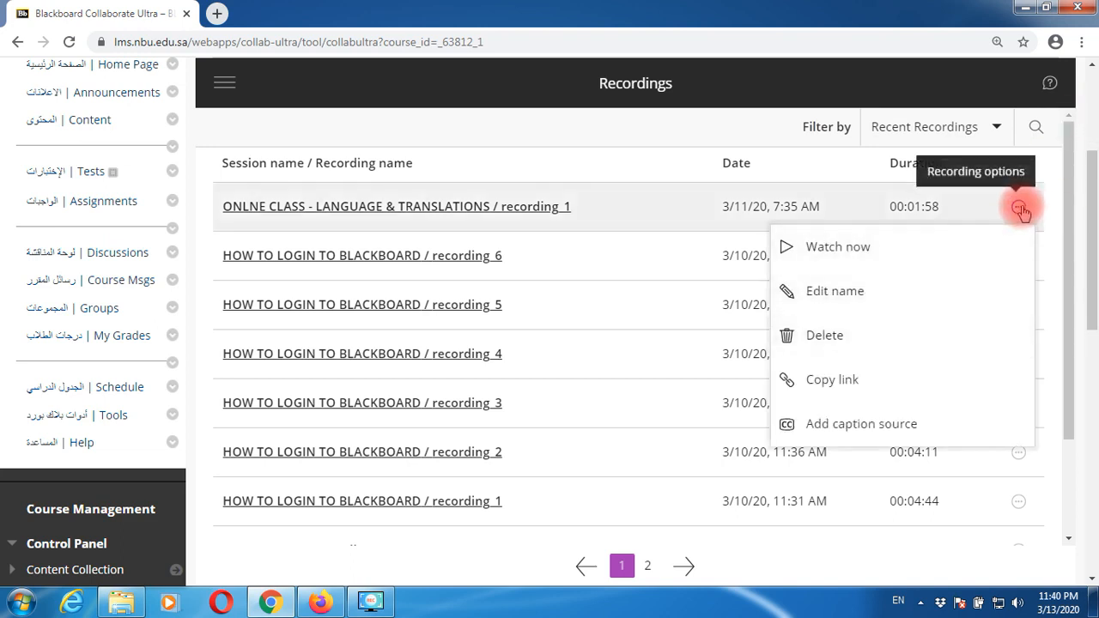
- Copy the first recording's link, return to the course Content page, and open Build Content
{"action": "left_click", "coordinate": [849, 382]}
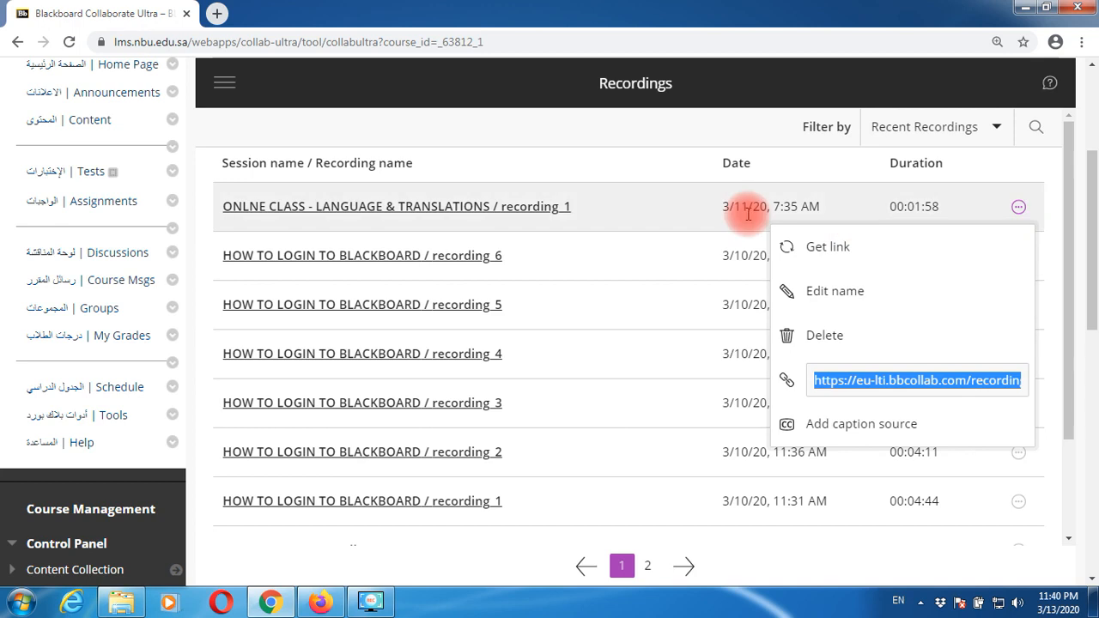
{"action": "scroll", "coordinate": [206, 224], "scroll_direction": "up", "scroll_amount": 2}
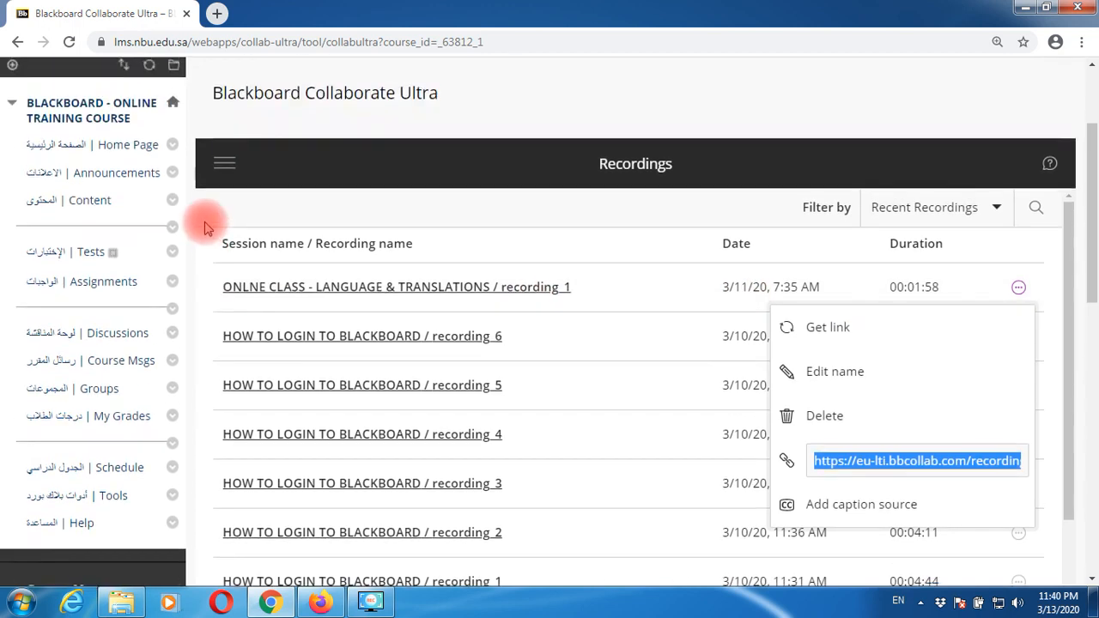
{"action": "left_click", "coordinate": [90, 202]}
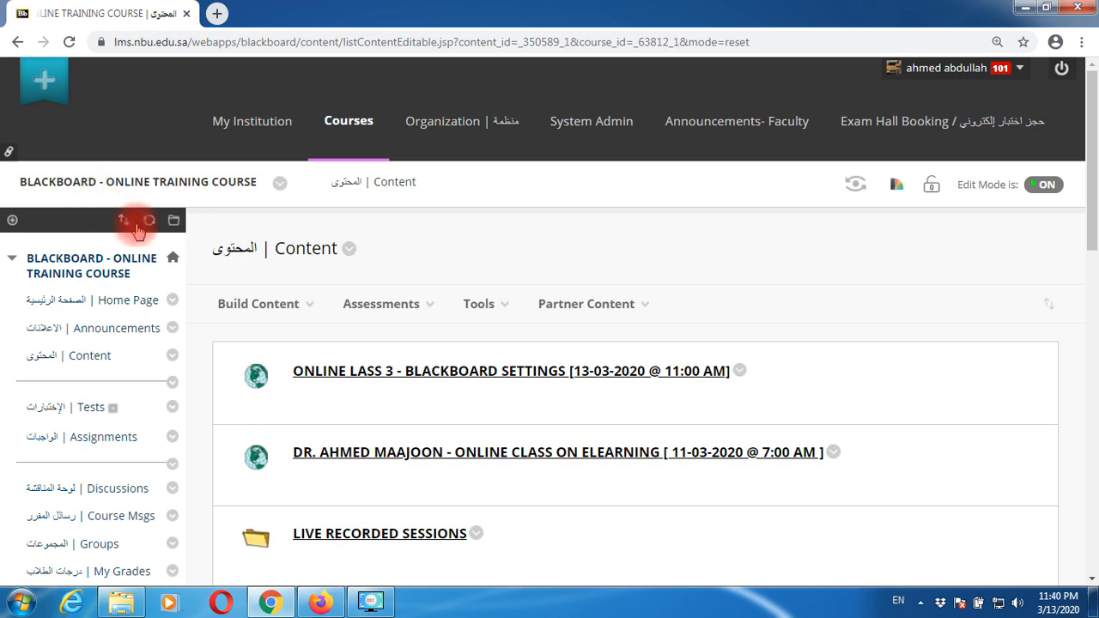
{"action": "scroll", "coordinate": [181, 281], "scroll_direction": "down", "scroll_amount": 1}
{"action": "scroll", "coordinate": [180, 280], "scroll_direction": "down", "scroll_amount": 1}
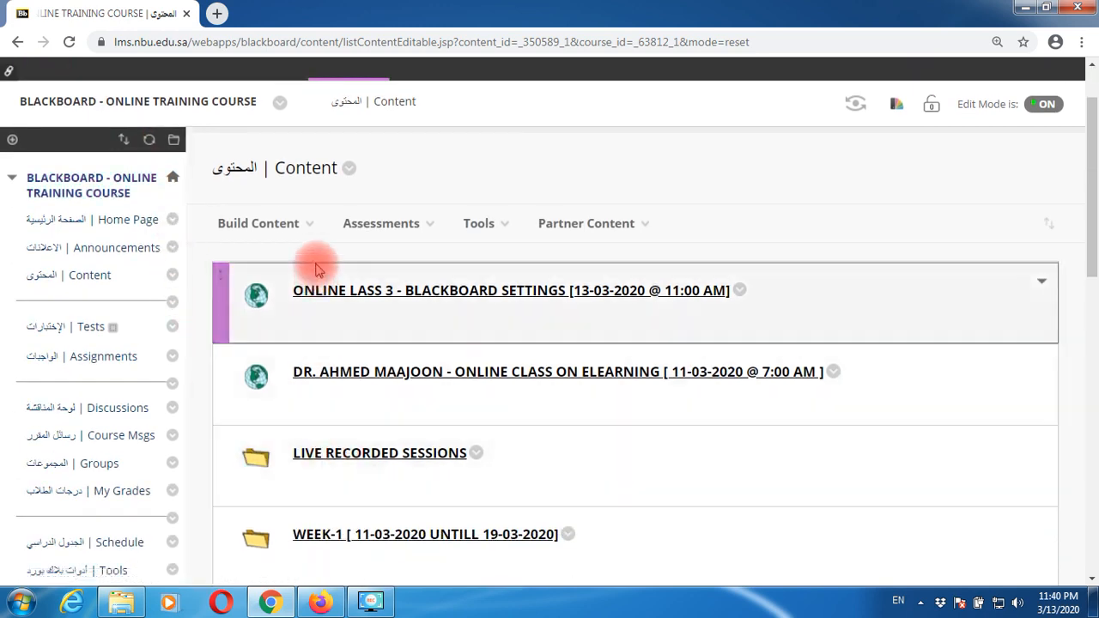
{"action": "left_click", "coordinate": [305, 230]}
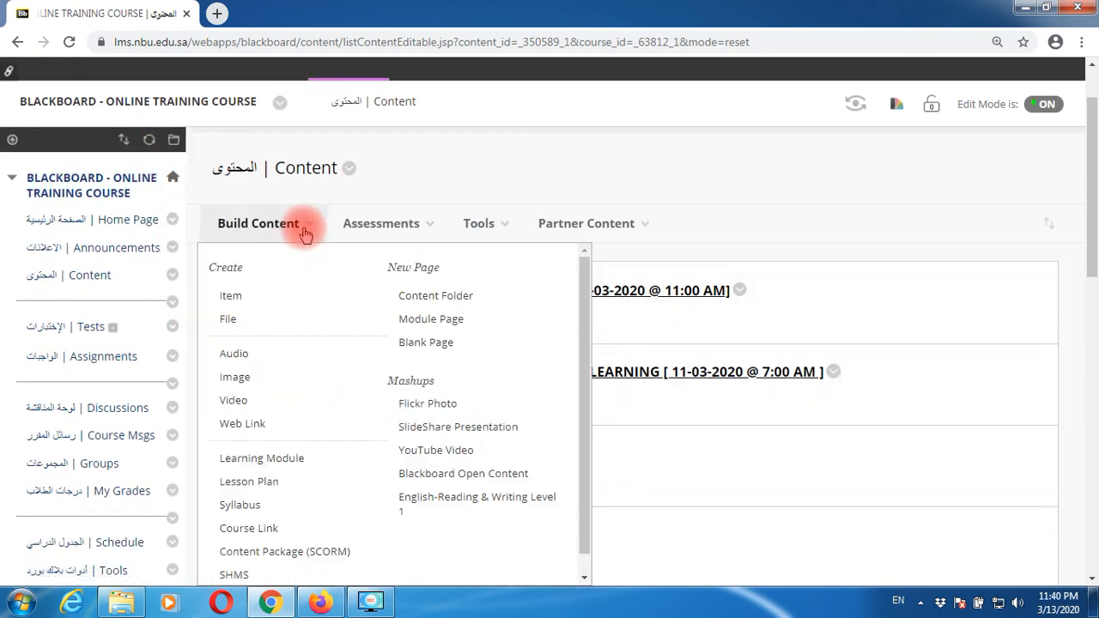
- Create a new content folder named 'LECTURE RECORDINGS'
{"action": "left_click", "coordinate": [422, 300]}
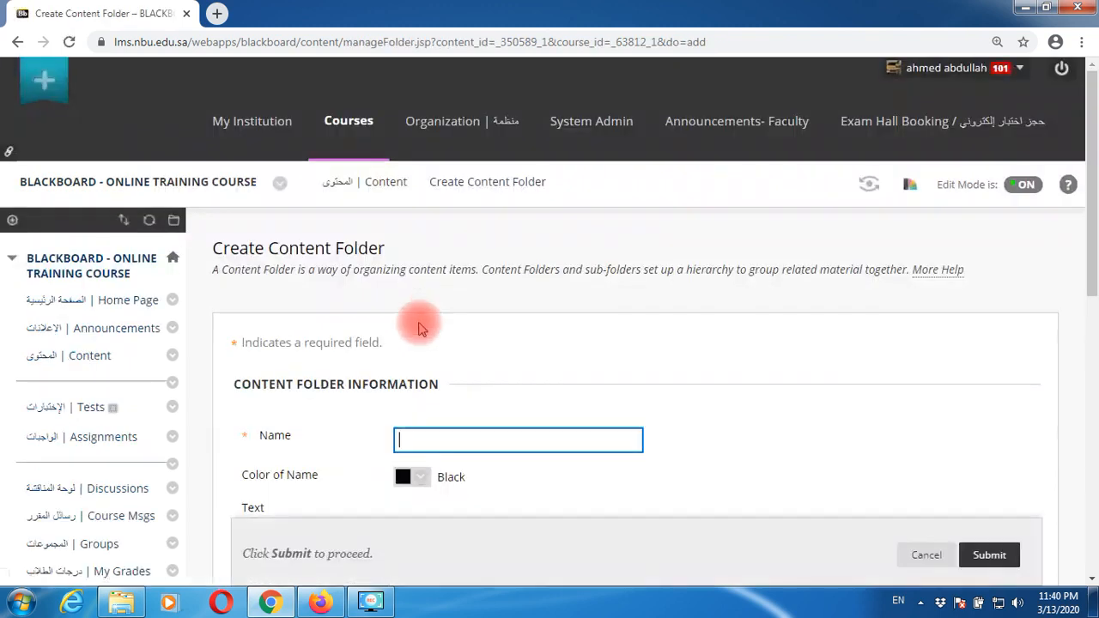
{"action": "left_click", "coordinate": [470, 435]}
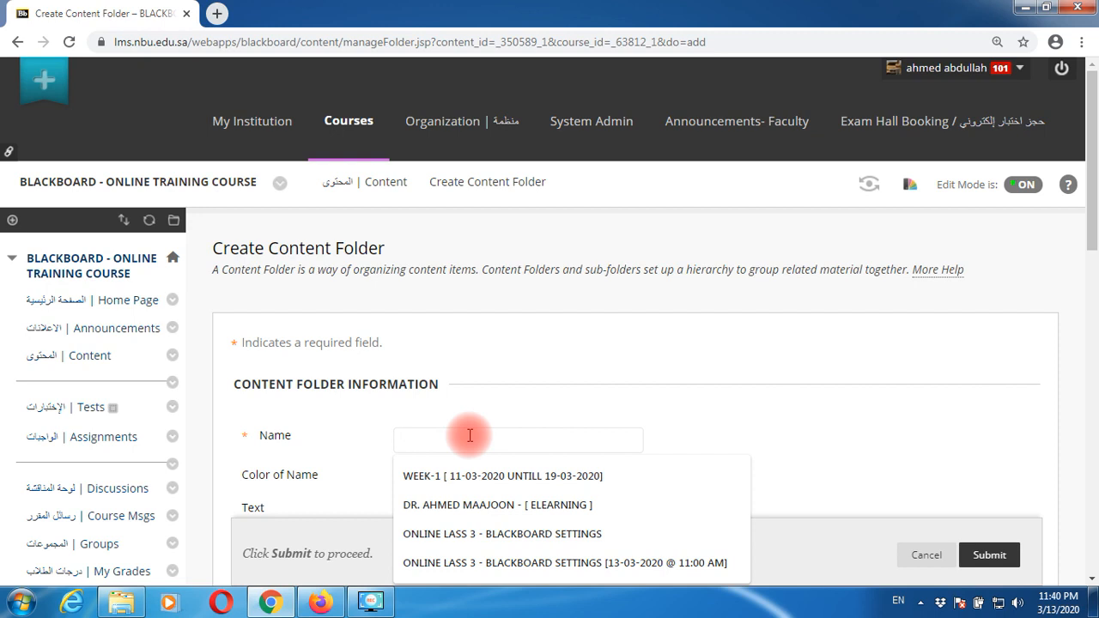
{"action": "type", "text": "LECURE R"}
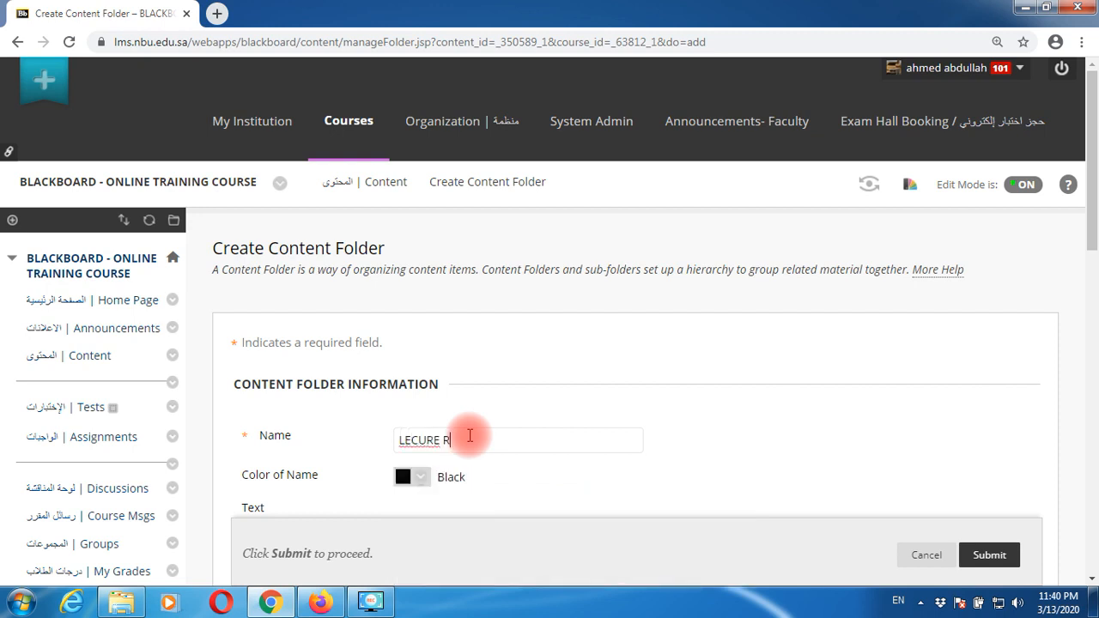
{"action": "type", "text": "ECORDINGS"}
{"action": "left_click", "coordinate": [421, 437]}
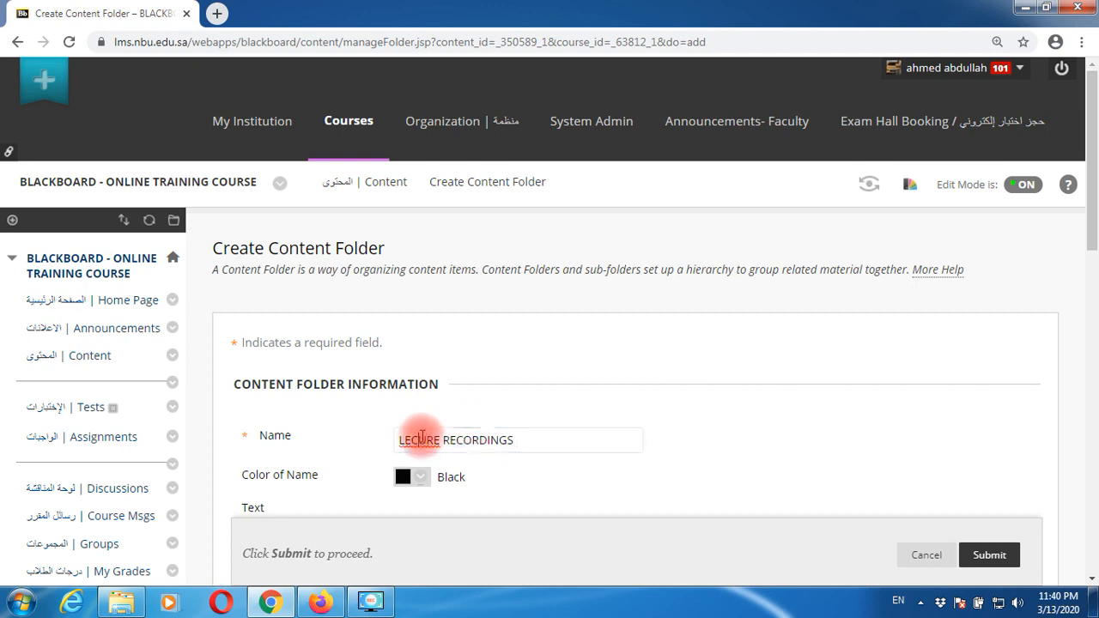
{"action": "type", "text": "T"}
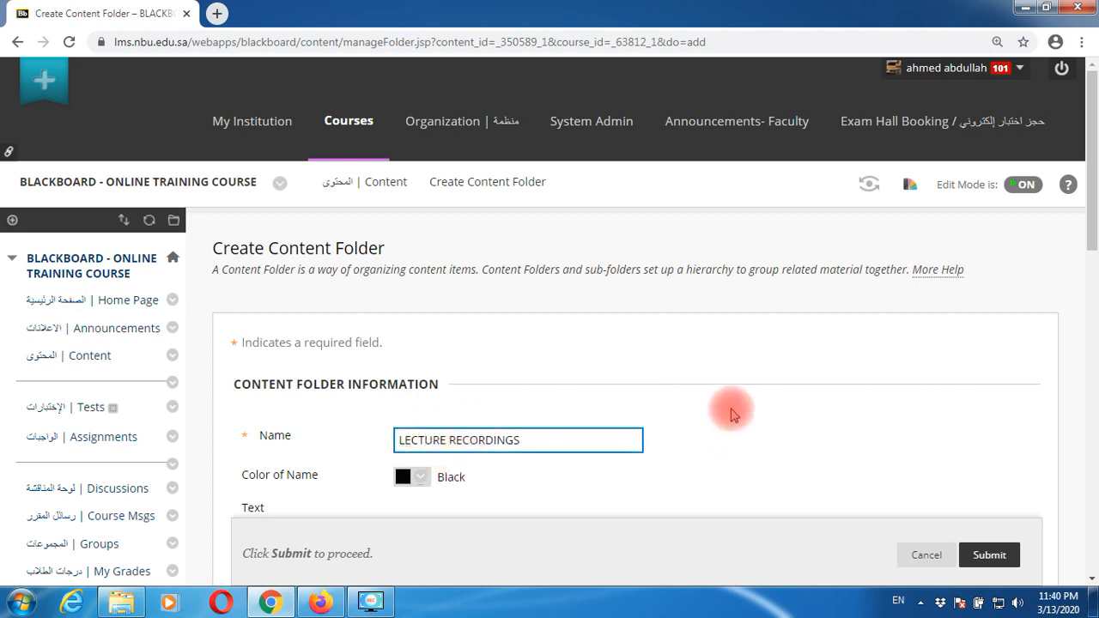
{"action": "scroll", "coordinate": [846, 442], "scroll_direction": "down", "scroll_amount": 2}
{"action": "left_click", "coordinate": [987, 554]}
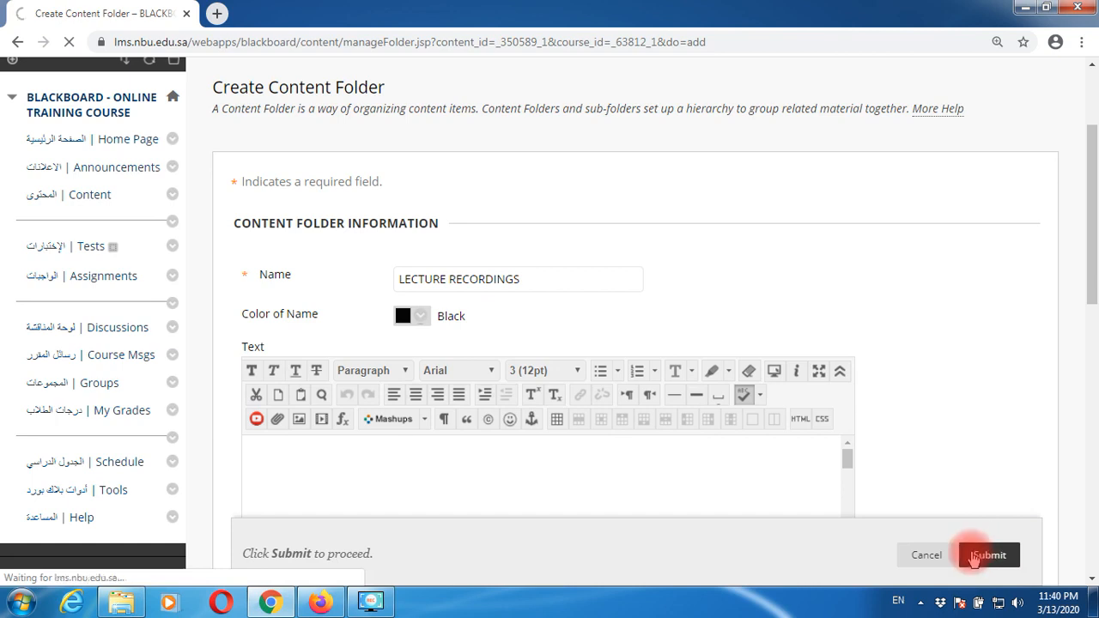
- Drag the LECTURE RECORDINGS folder up to sit above LIVE RECORDED SESSIONS
{"action": "scroll", "coordinate": [522, 343], "scroll_direction": "down", "scroll_amount": 2}
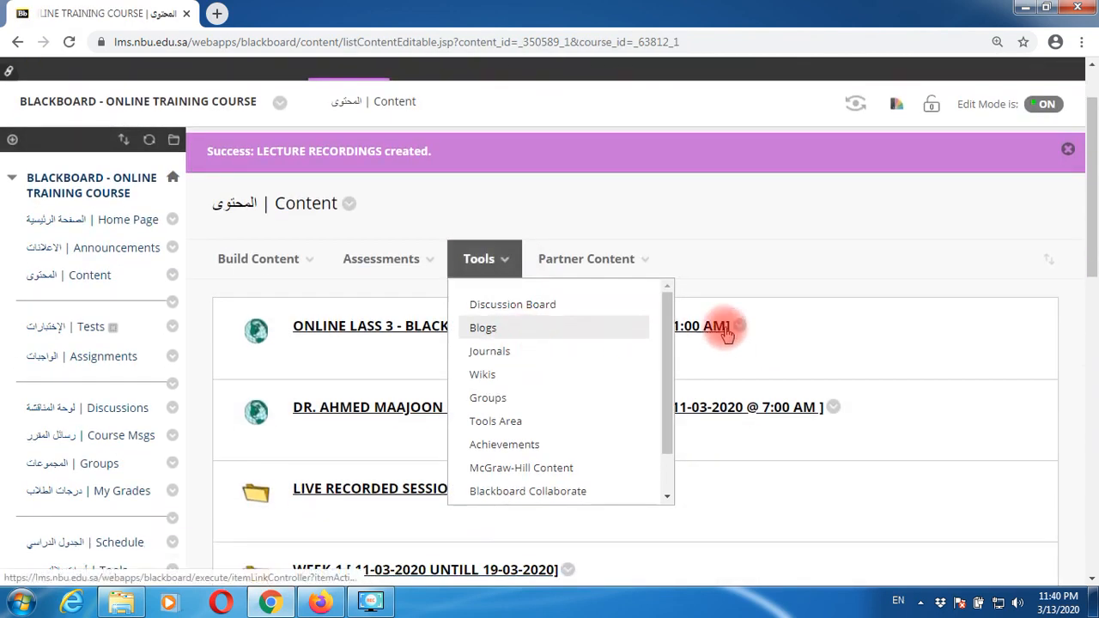
{"action": "scroll", "coordinate": [857, 316], "scroll_direction": "down", "scroll_amount": 3}
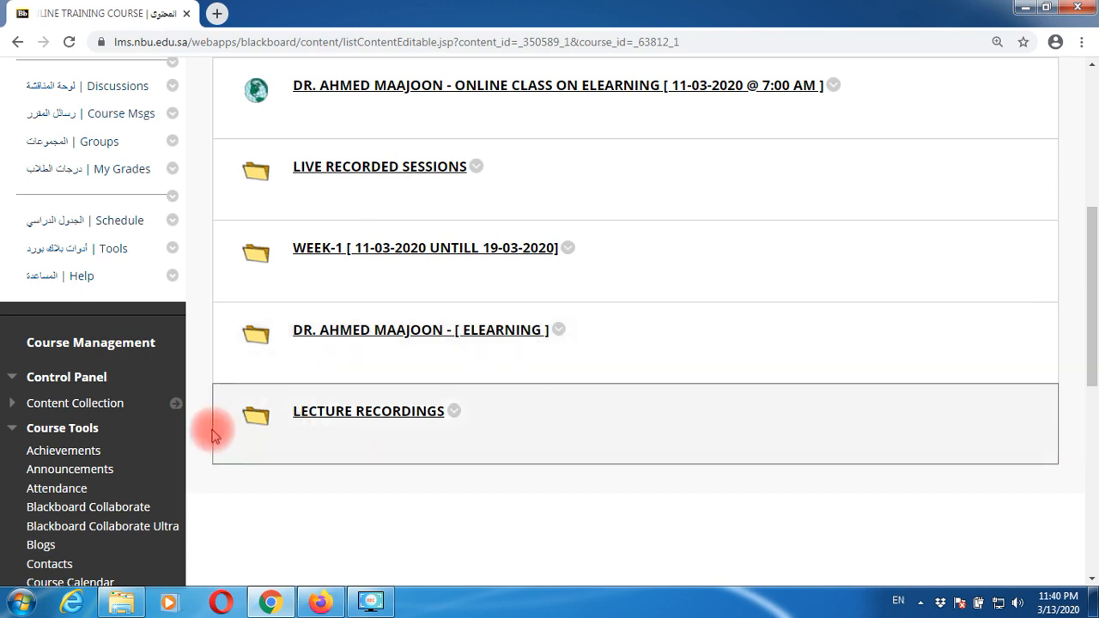
{"action": "left_click_drag", "start_coordinate": [214, 423], "coordinate": [245, 189]}
{"action": "scroll", "coordinate": [794, 307], "scroll_direction": "up", "scroll_amount": 3}
{"action": "scroll", "coordinate": [797, 299], "scroll_direction": "down", "scroll_amount": 1}
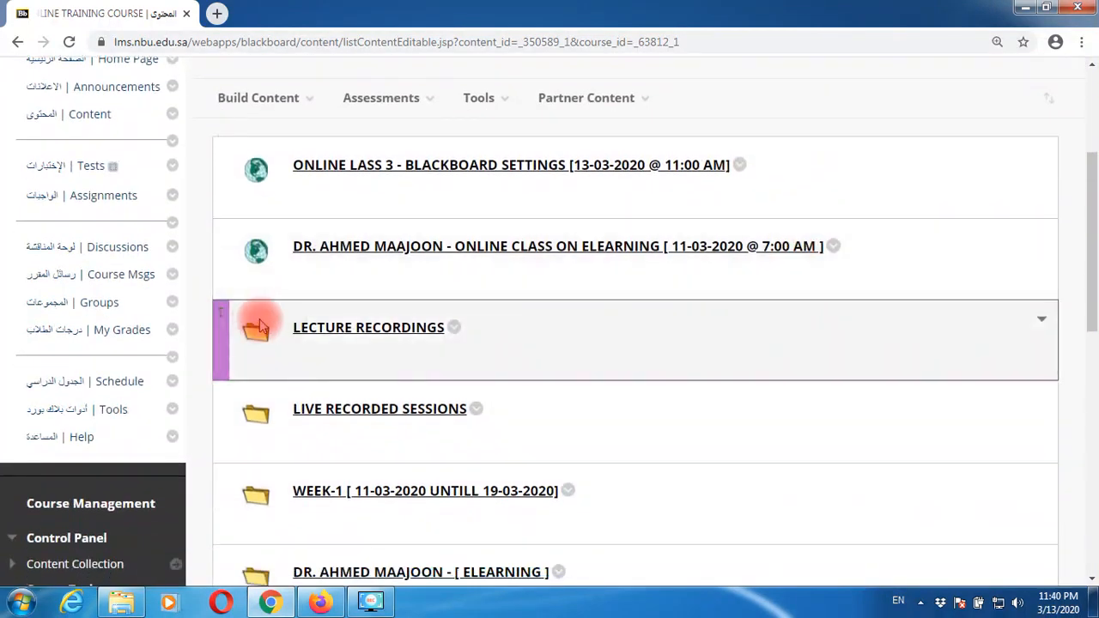
- Inside LECTURE RECORDINGS, add a web link 'LECTURE - 1 RECORDING' using the pasted recording URL
{"action": "left_click", "coordinate": [383, 333]}
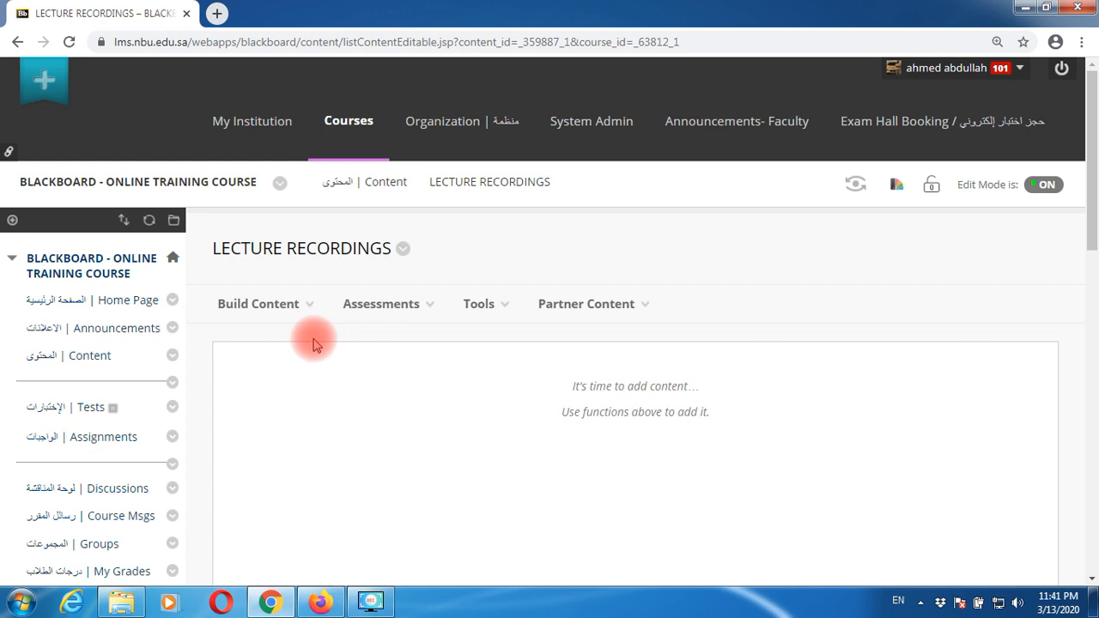
{"action": "left_click", "coordinate": [304, 312]}
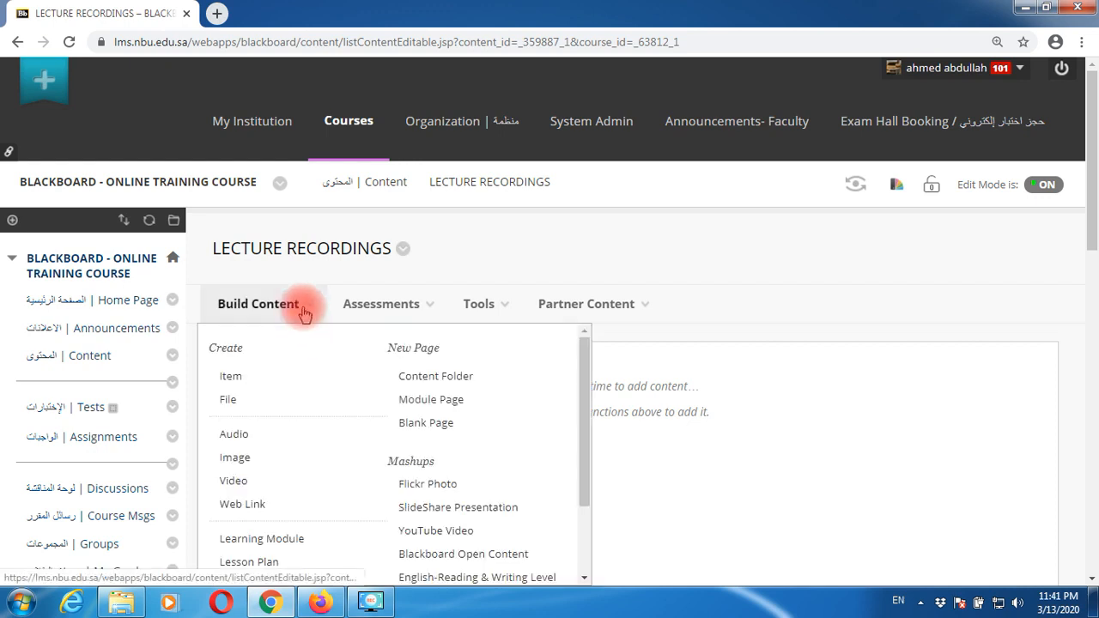
{"action": "left_click", "coordinate": [245, 505]}
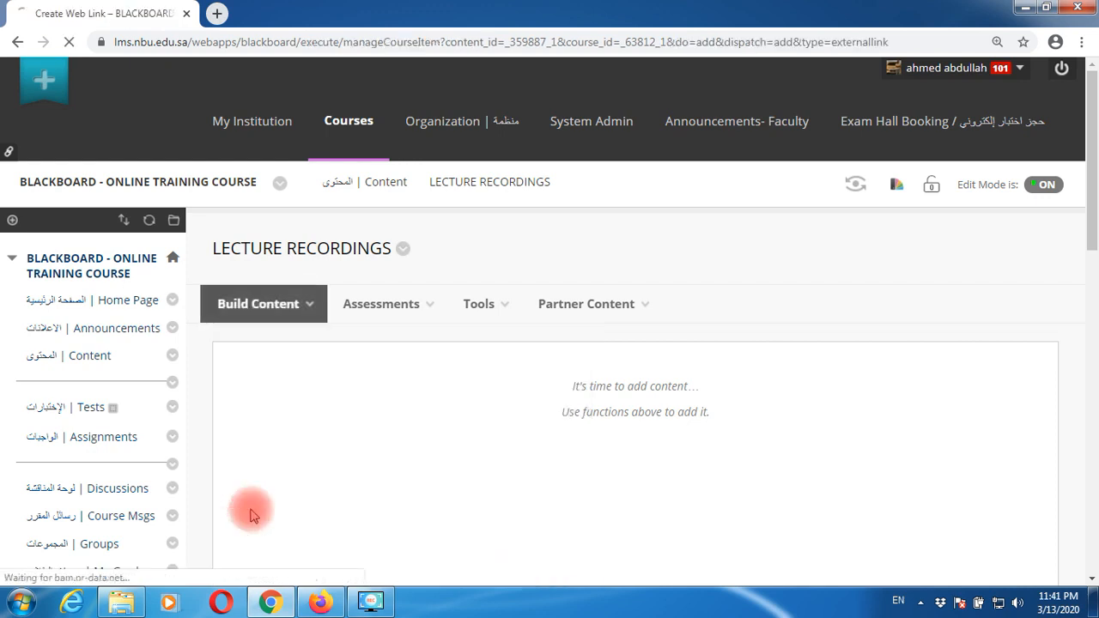
{"action": "left_click", "coordinate": [431, 478]}
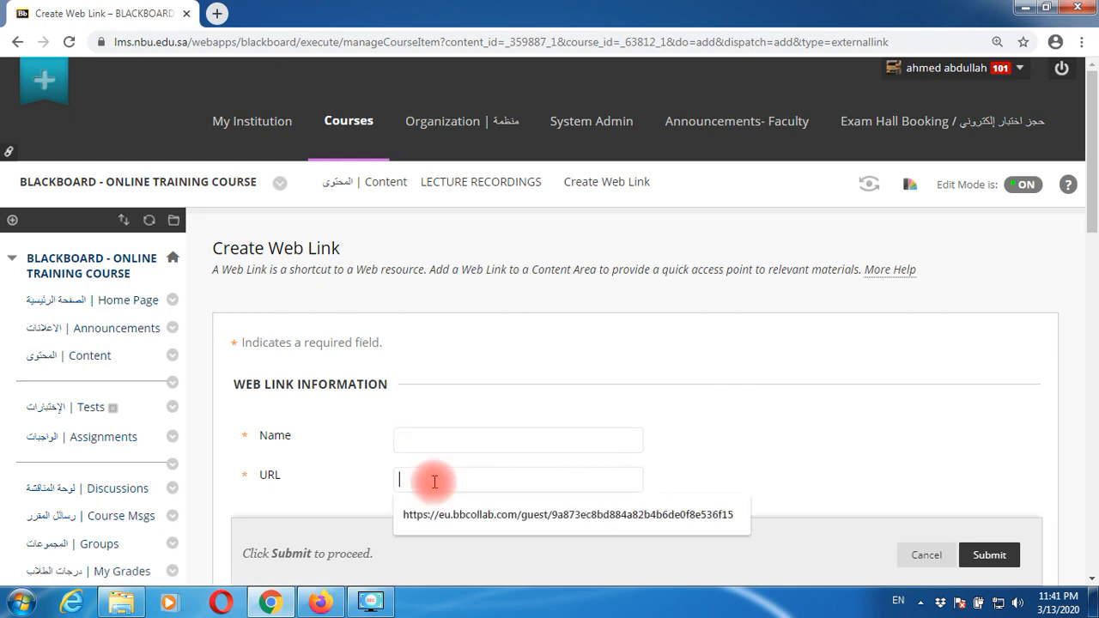
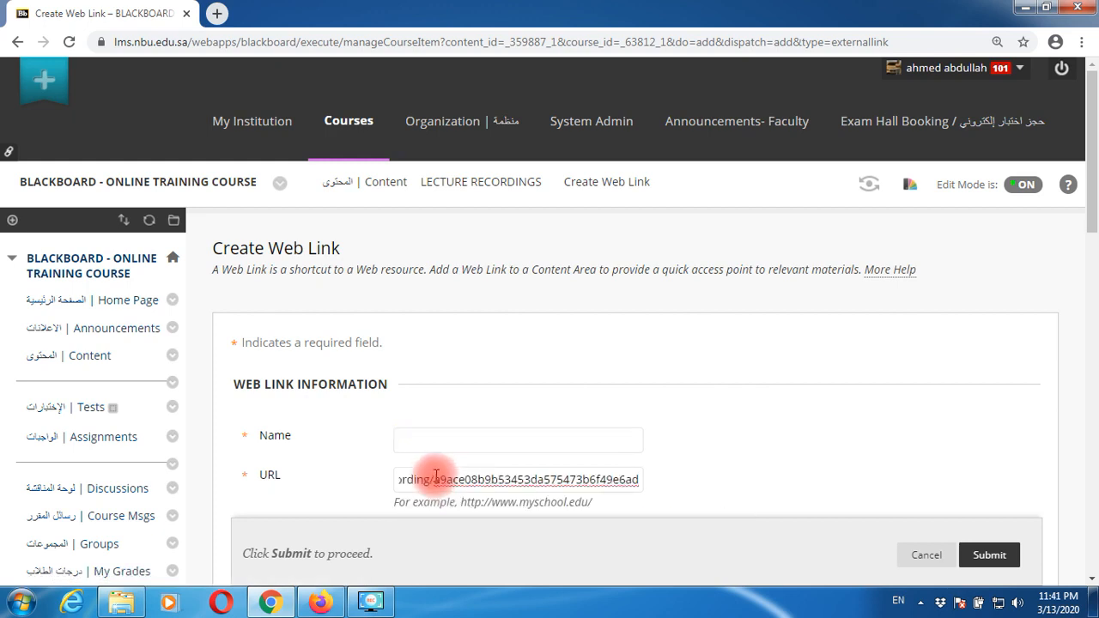
{"action": "left_click", "coordinate": [443, 443]}
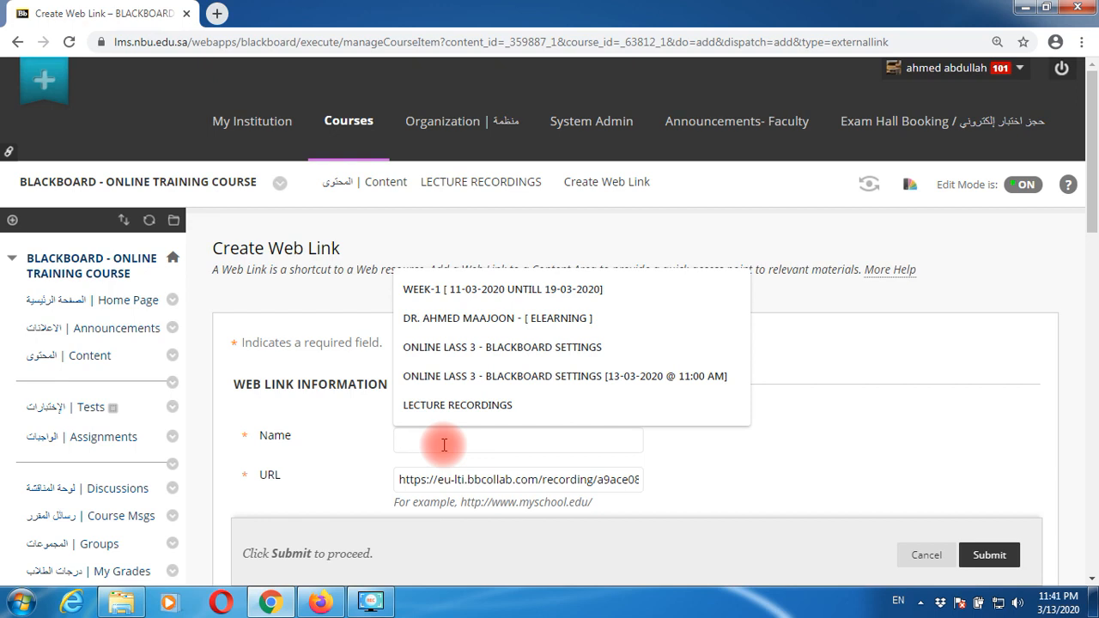
{"action": "type", "text": "LECTURE -"}
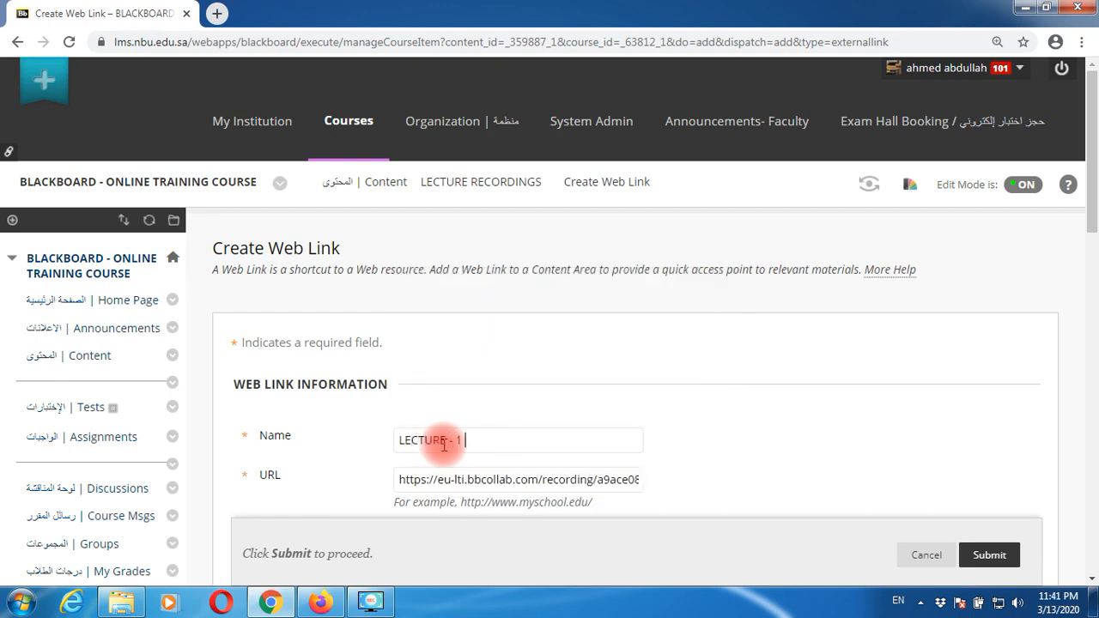
{"action": "type", "text": " 1 RECORDING"}
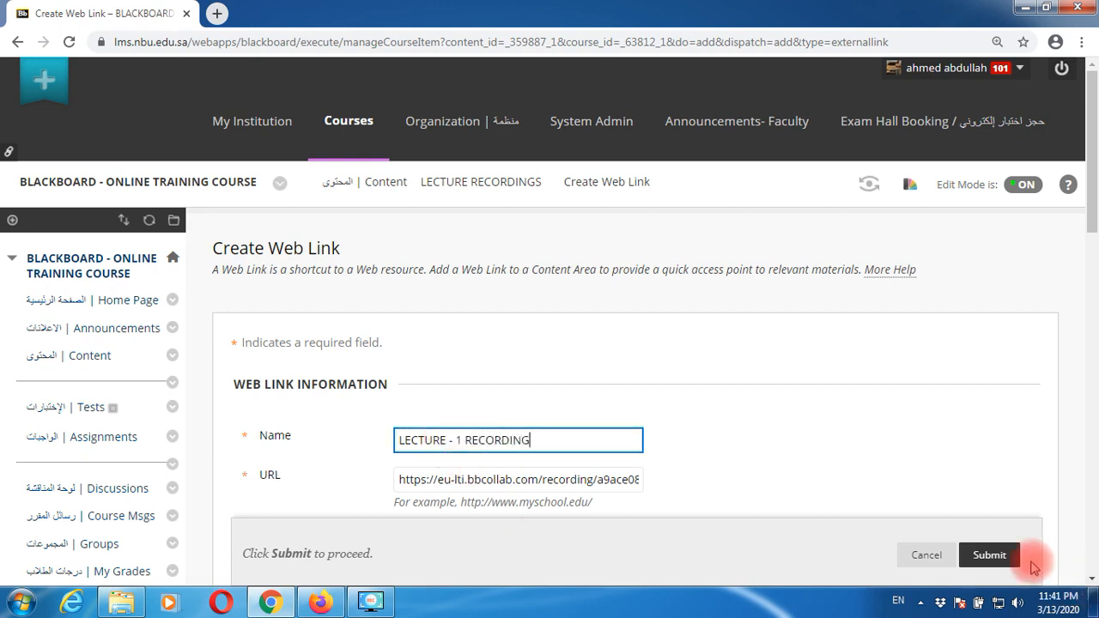
{"action": "left_click", "coordinate": [993, 555]}
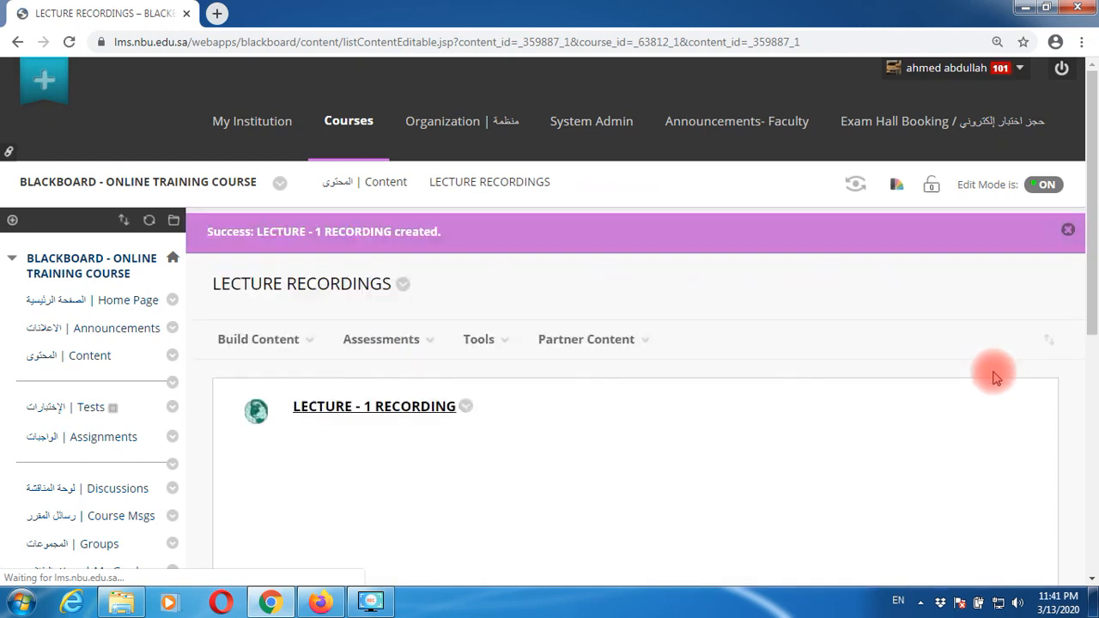
{"action": "scroll", "coordinate": [987, 378], "scroll_direction": "down", "scroll_amount": 1}
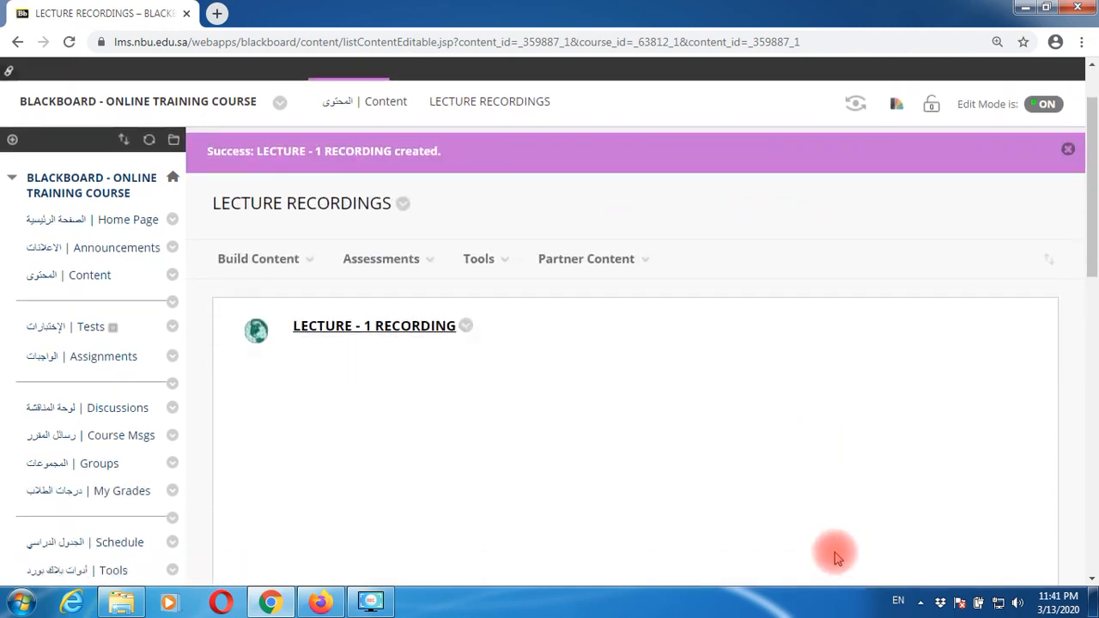